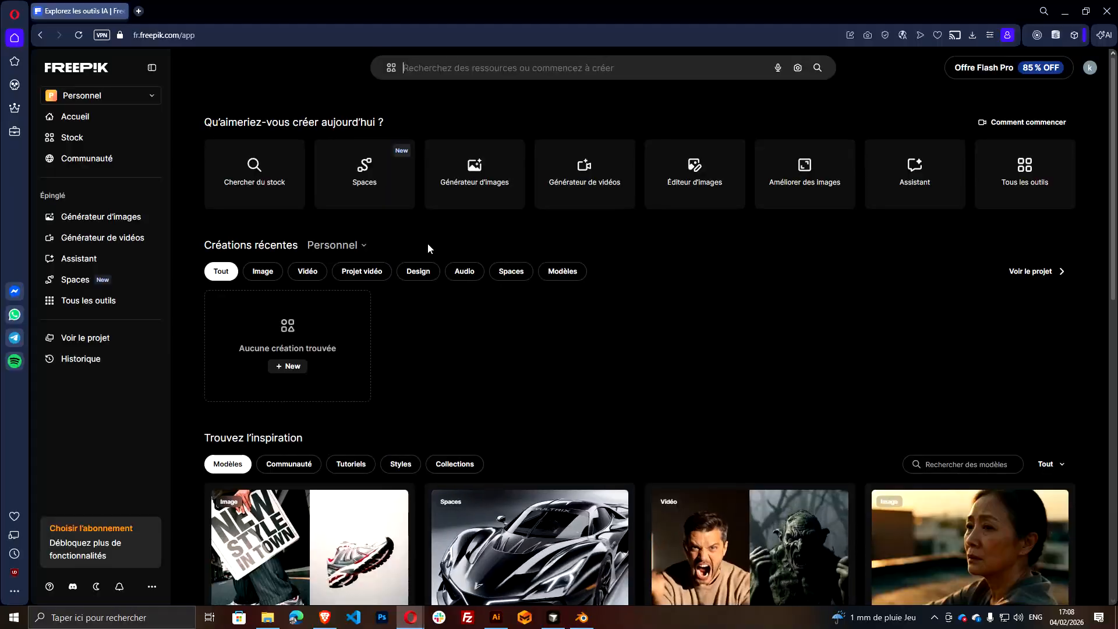
Search Freepik for "basket ball jersey design" among vector resources
click(482, 71)
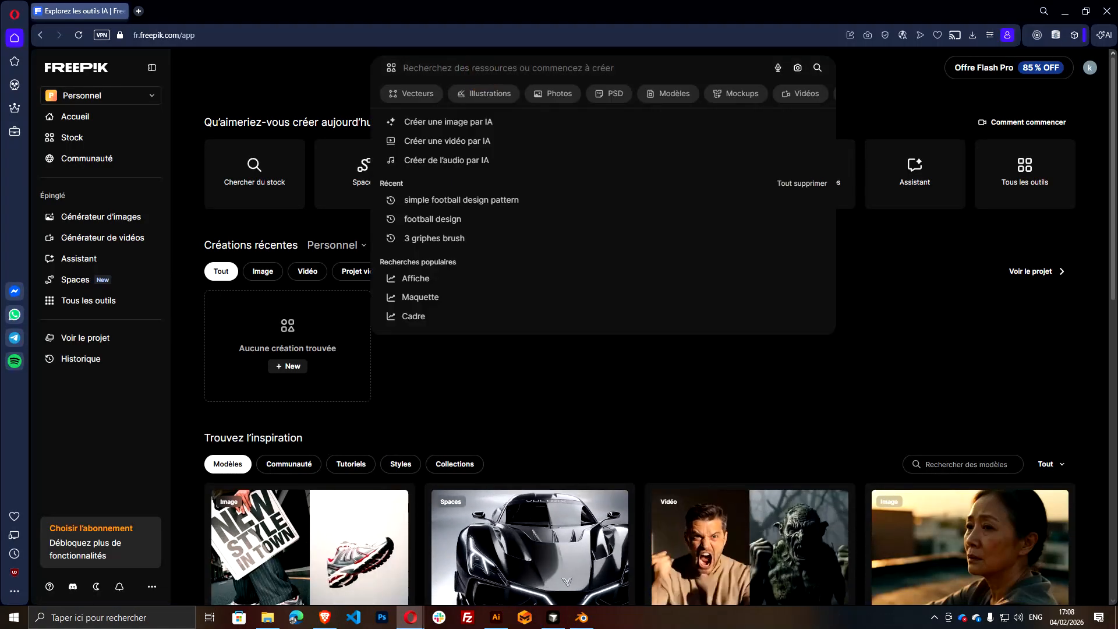
text(basket ball je)
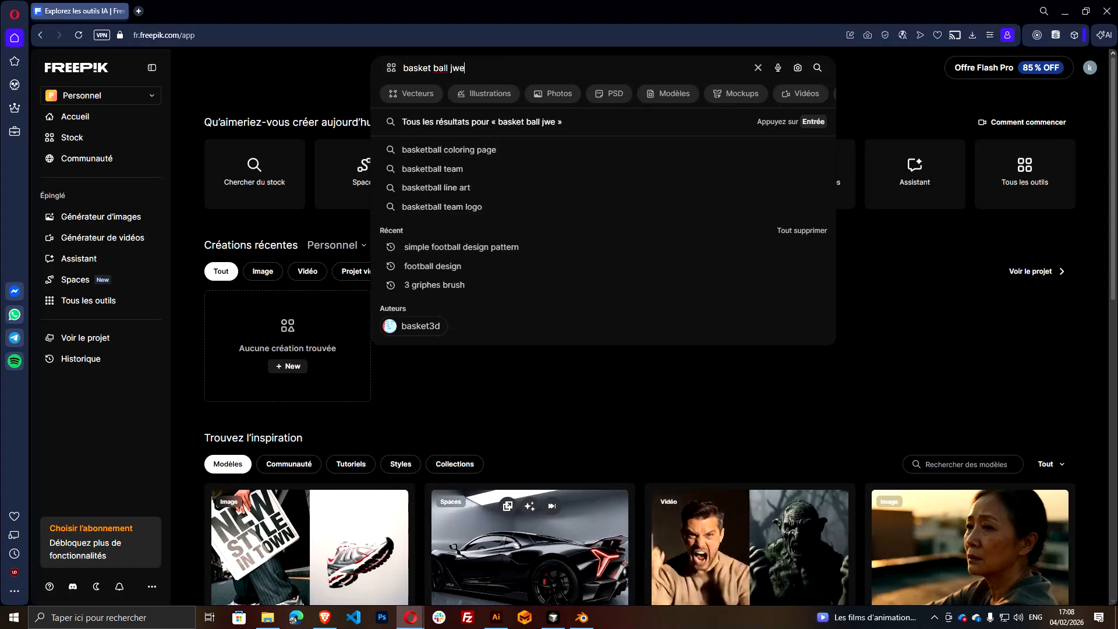
text(rsey design)
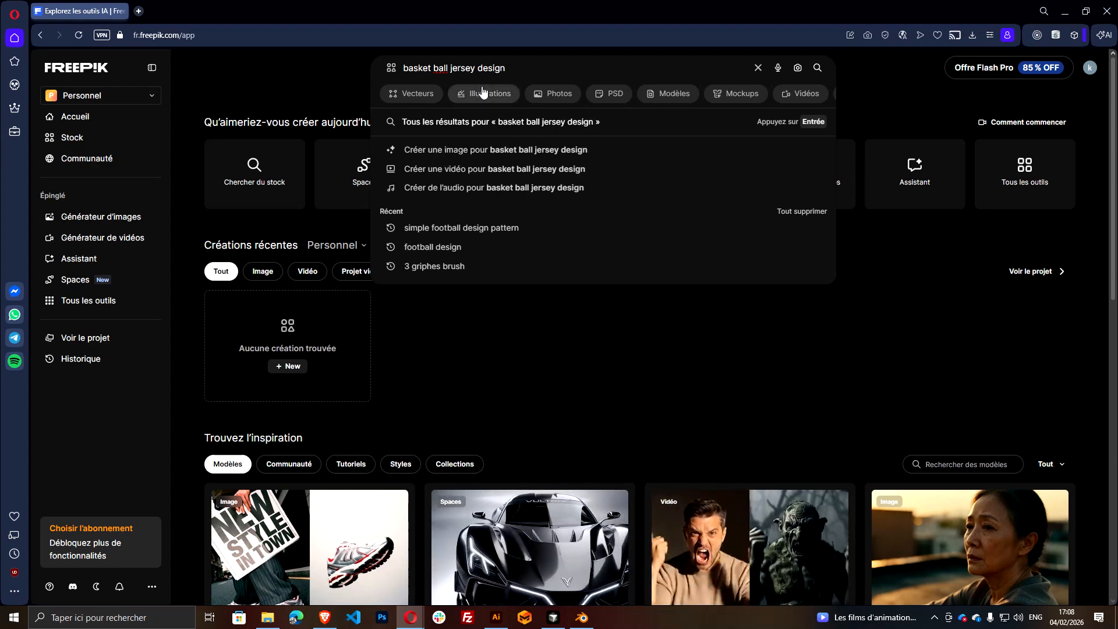
click(424, 93)
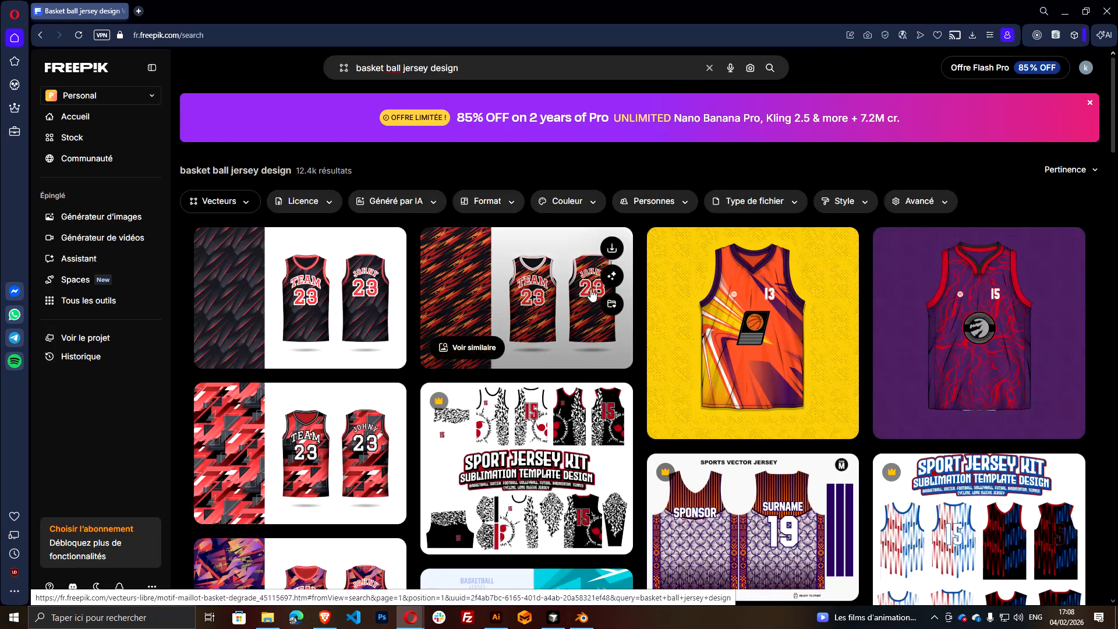
Look through the jersey design results and filter them to the free (Gratuit) licence
scroll(629, 273, down, 1)
scroll(544, 286, down, 4)
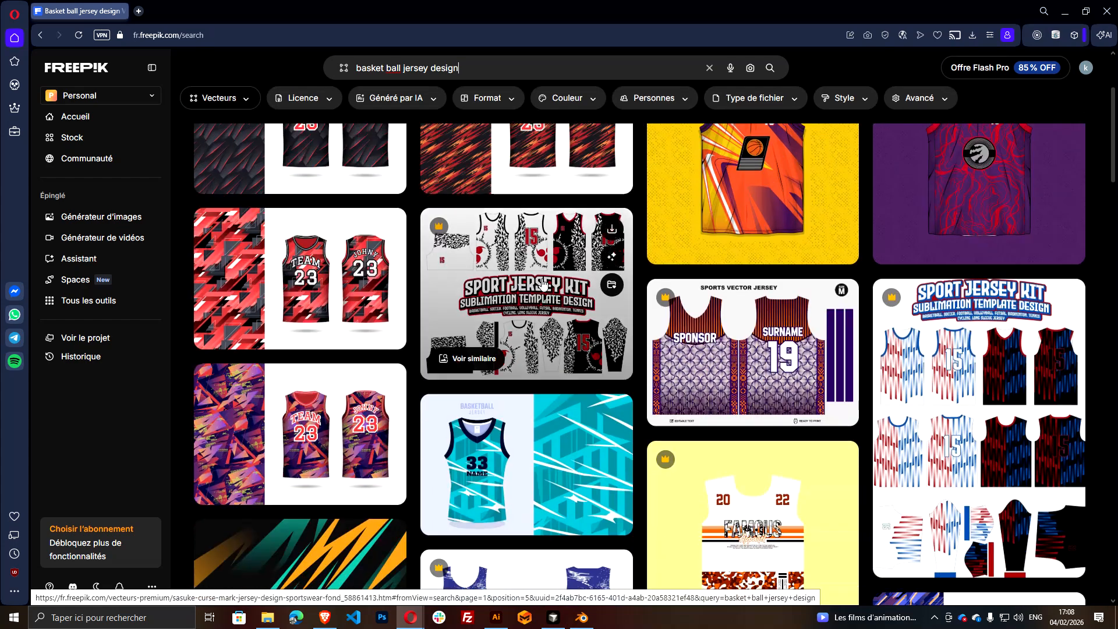
scroll(547, 308, down, 2)
scroll(501, 338, down, 3)
scroll(550, 270, up, 3)
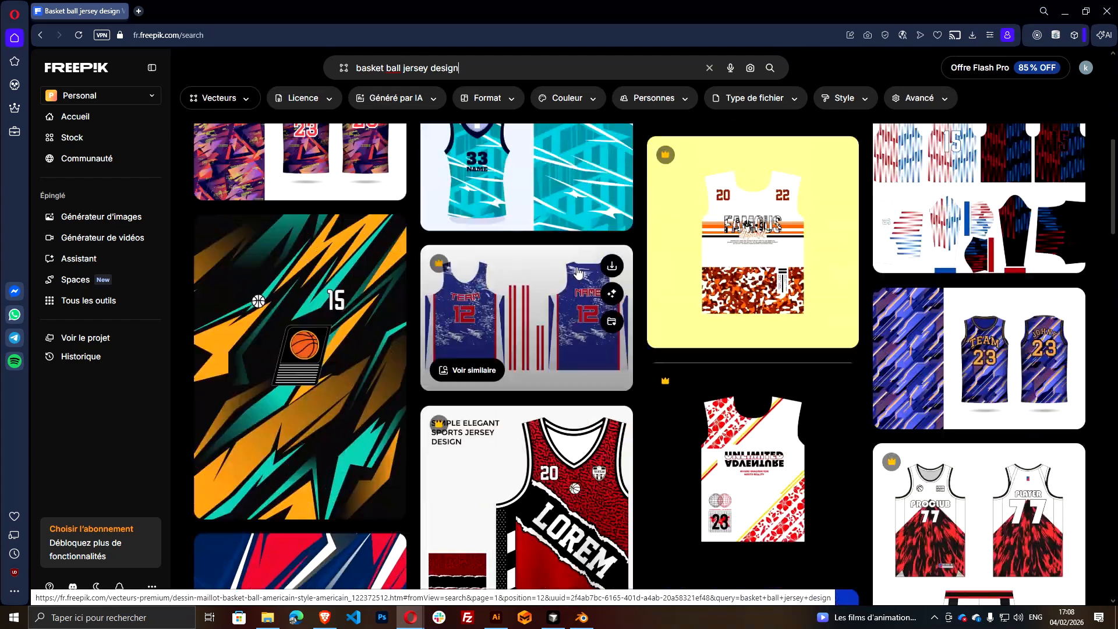
click(324, 100)
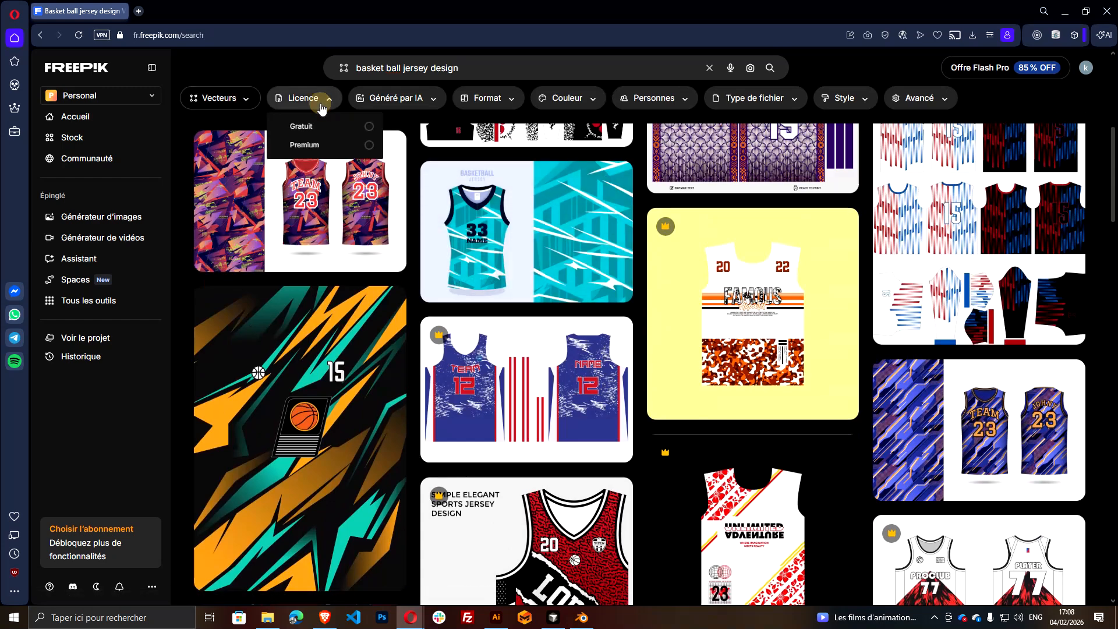
click(337, 123)
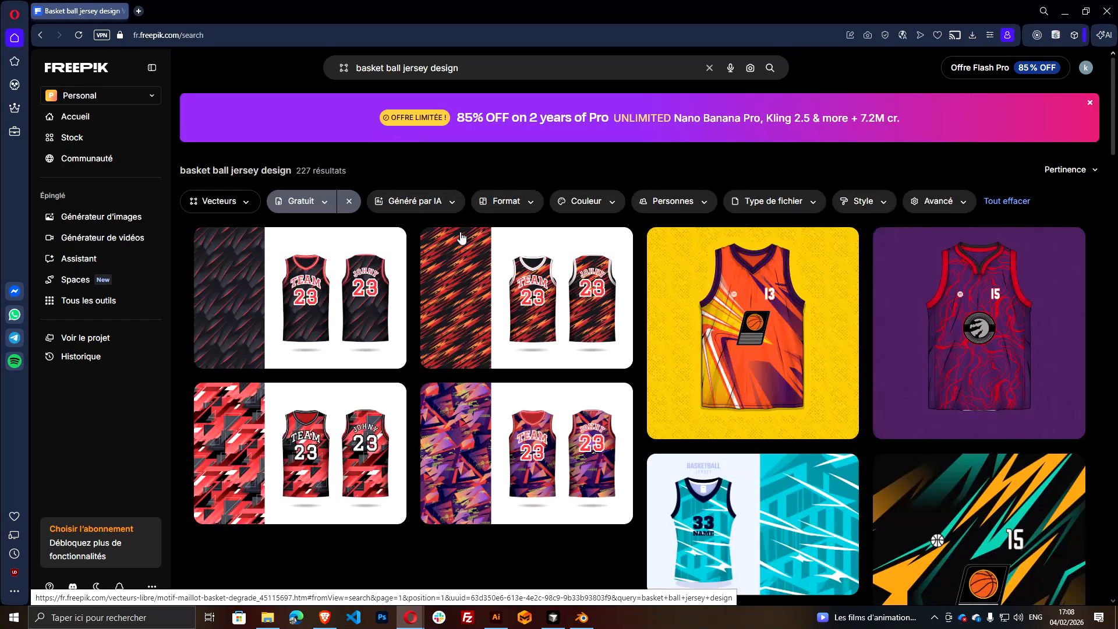
Open the black jersey design with the orange and red streak pattern and download it
click(489, 286)
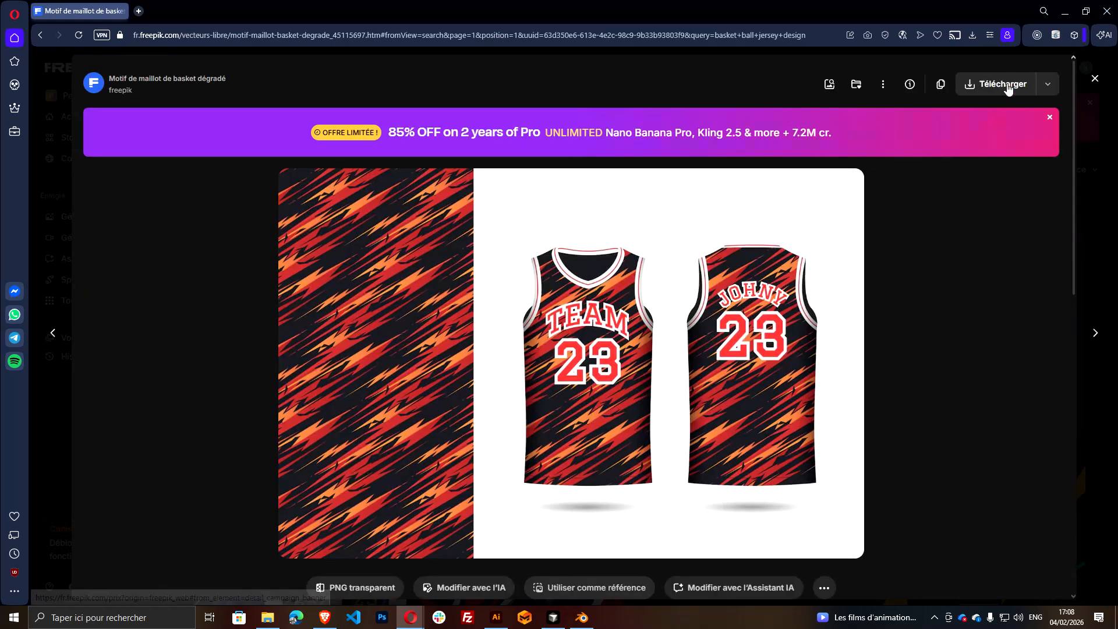
click(1012, 121)
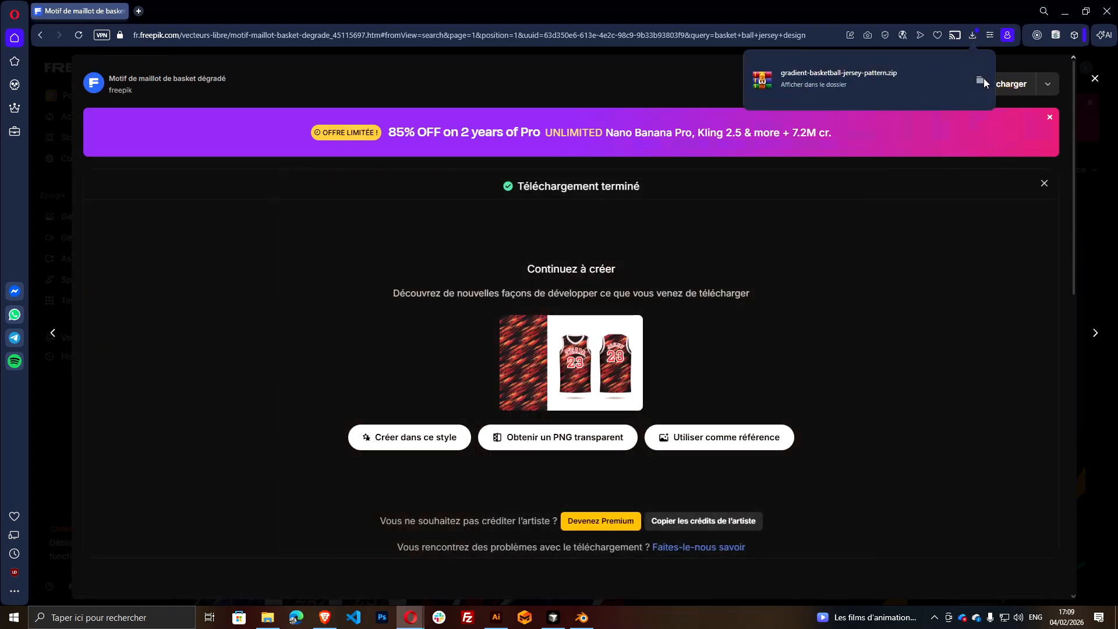
click(984, 78)
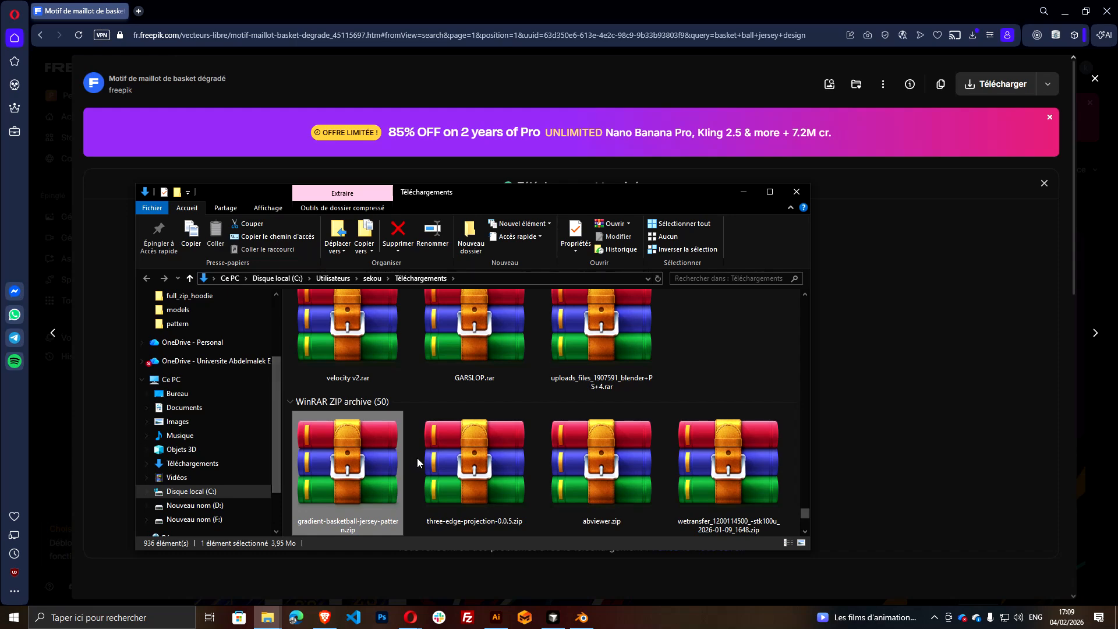
Move gradient-basketball-jersey-pattern.zip from the downloads folder into the "design basket ball" folder
key(ctrl+x)
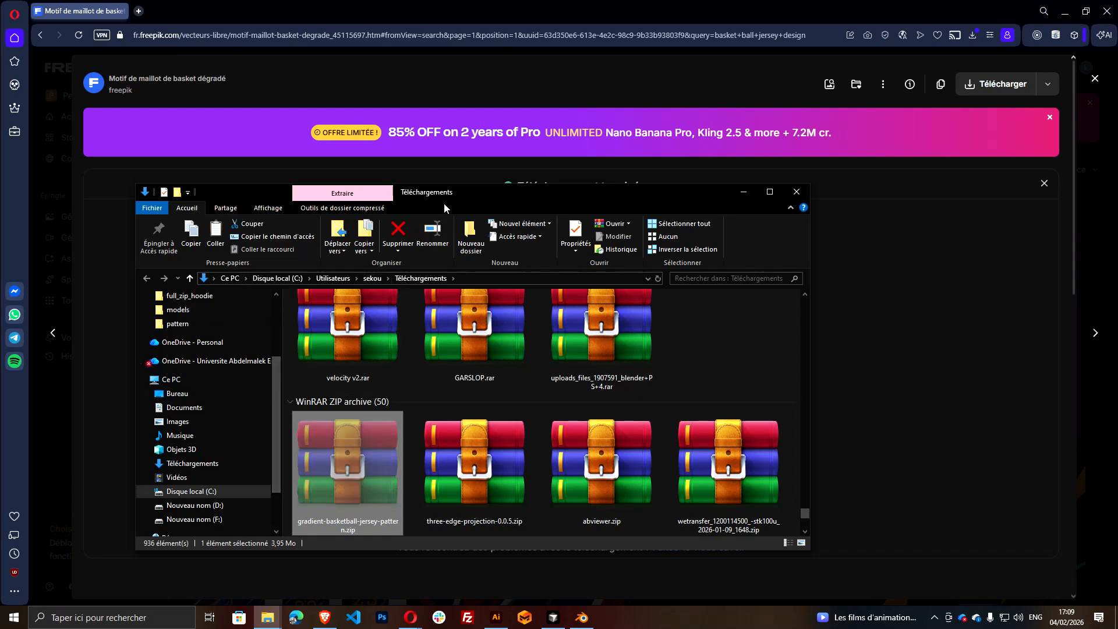
drag(452, 202, 471, 205)
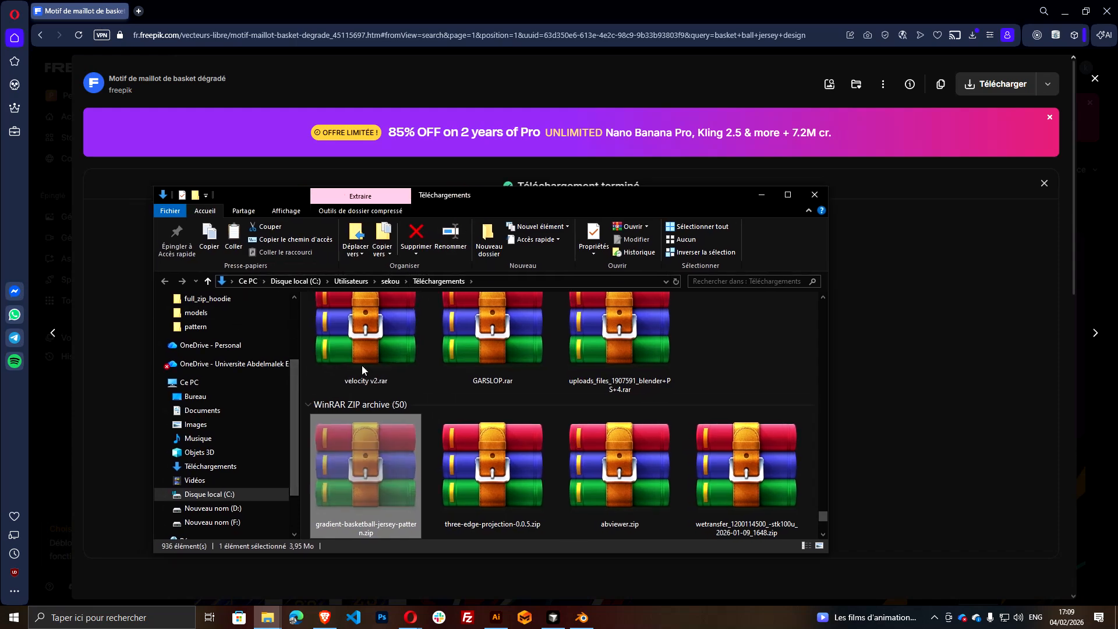
mouse_move(268, 617)
click(243, 575)
click(399, 446)
key(ctrl+v)
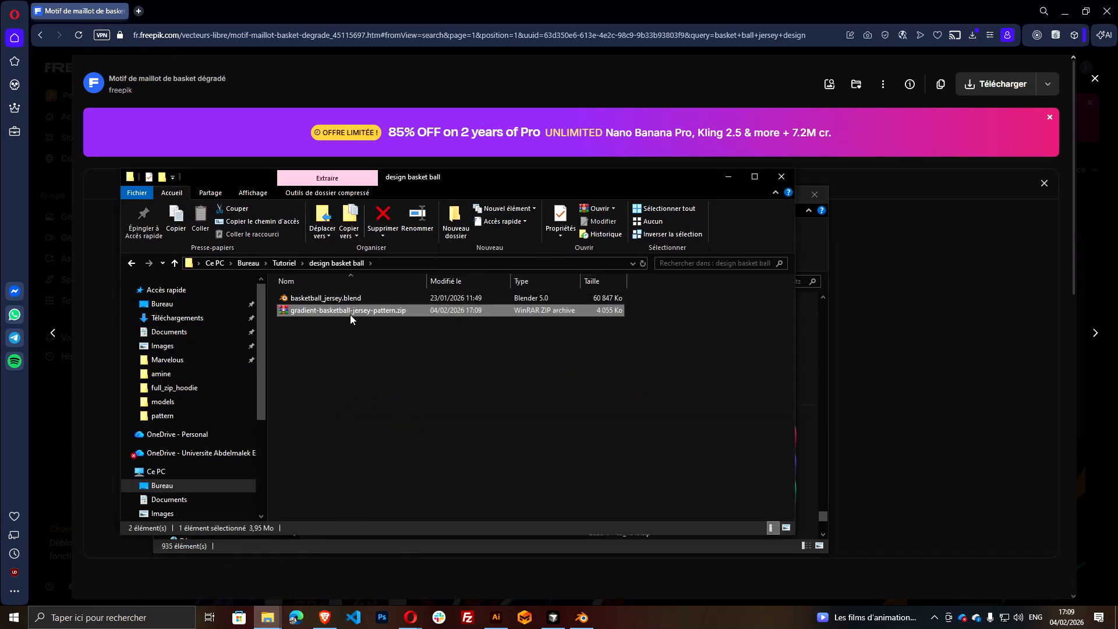
Extract the jersey pattern archive into the current folder and open 8832266.ai in Illustrator
right_click(350, 315)
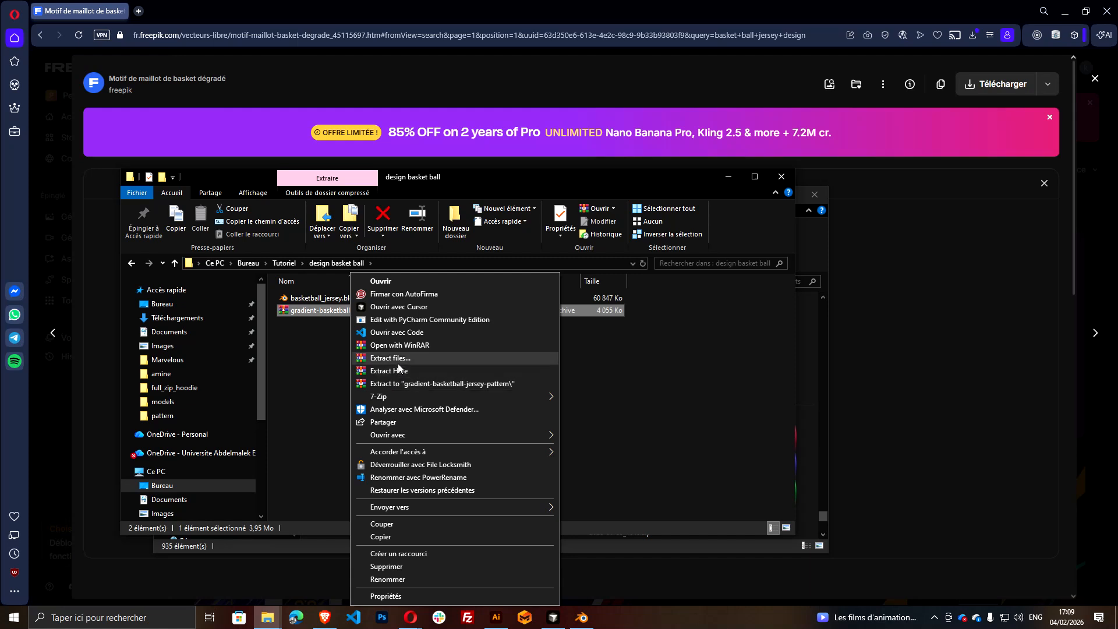
click(399, 371)
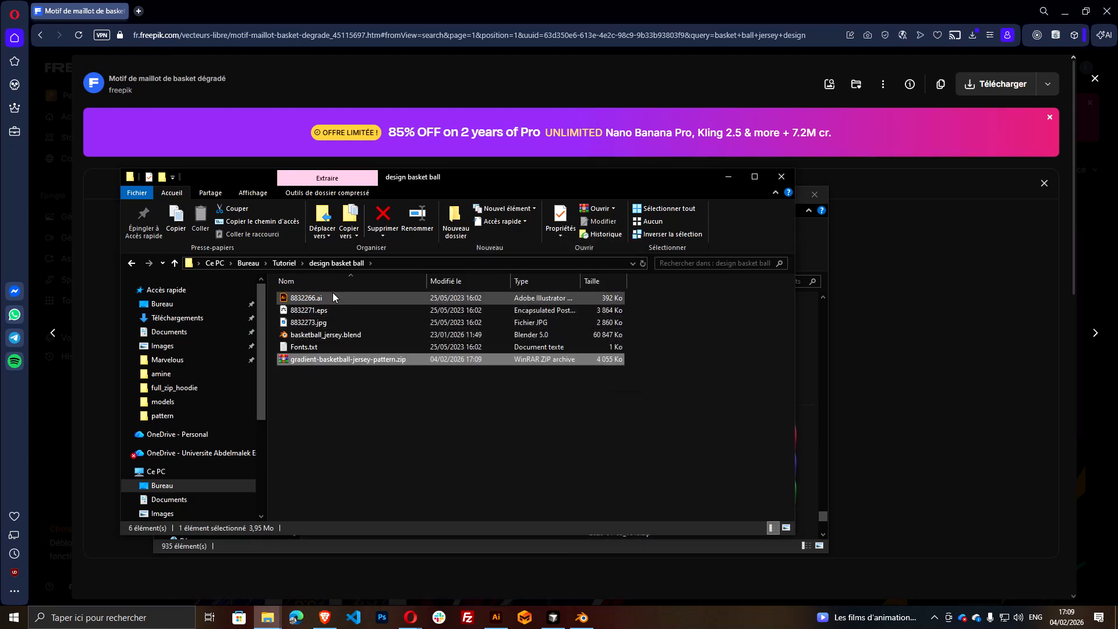
click(315, 296)
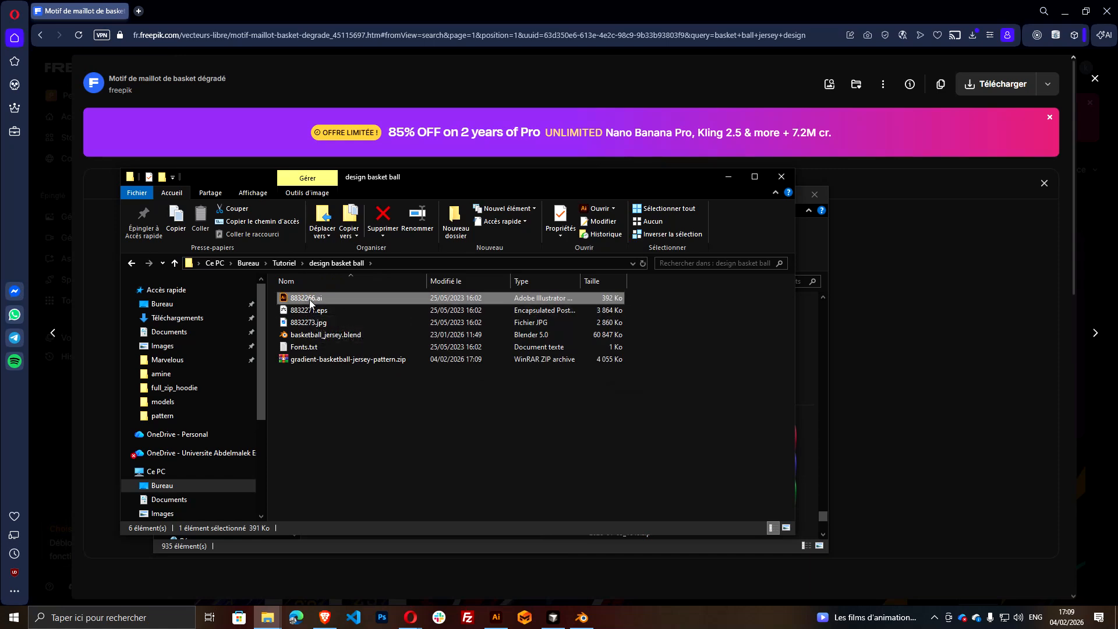
double_click(309, 298)
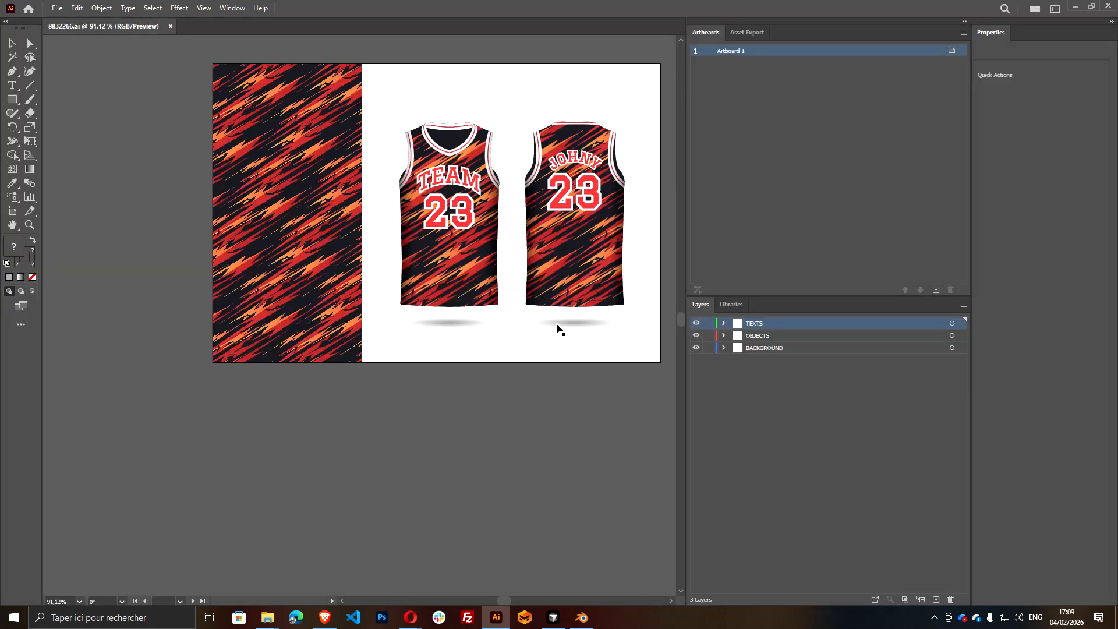
Expand the OBJECTS layer, select its patterned rectangle, and expand the first jersey group
click(724, 336)
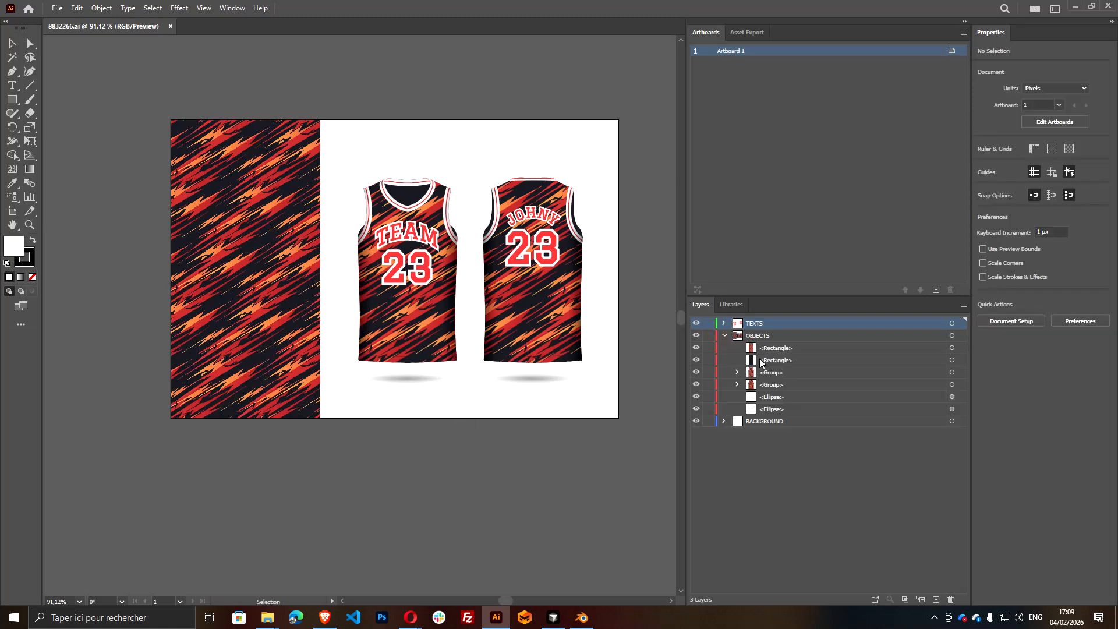
click(953, 348)
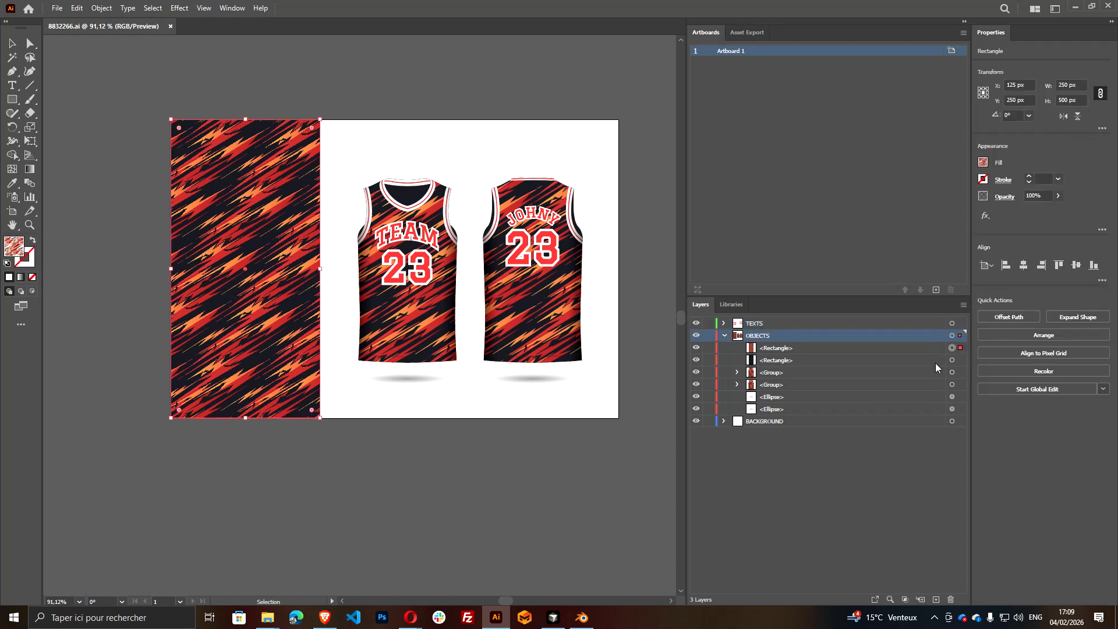
click(737, 373)
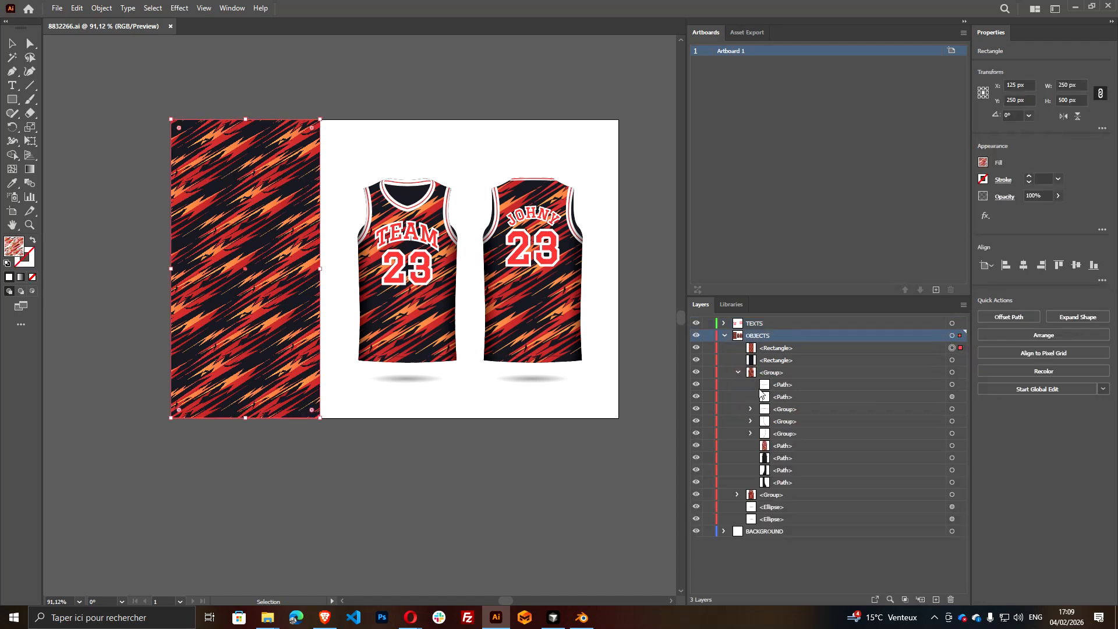
Move the patterned rectangle off the dark background panel onto the front jersey, at about X 384 px, Y 384 px
key(a)
scroll(395, 393, right, 1)
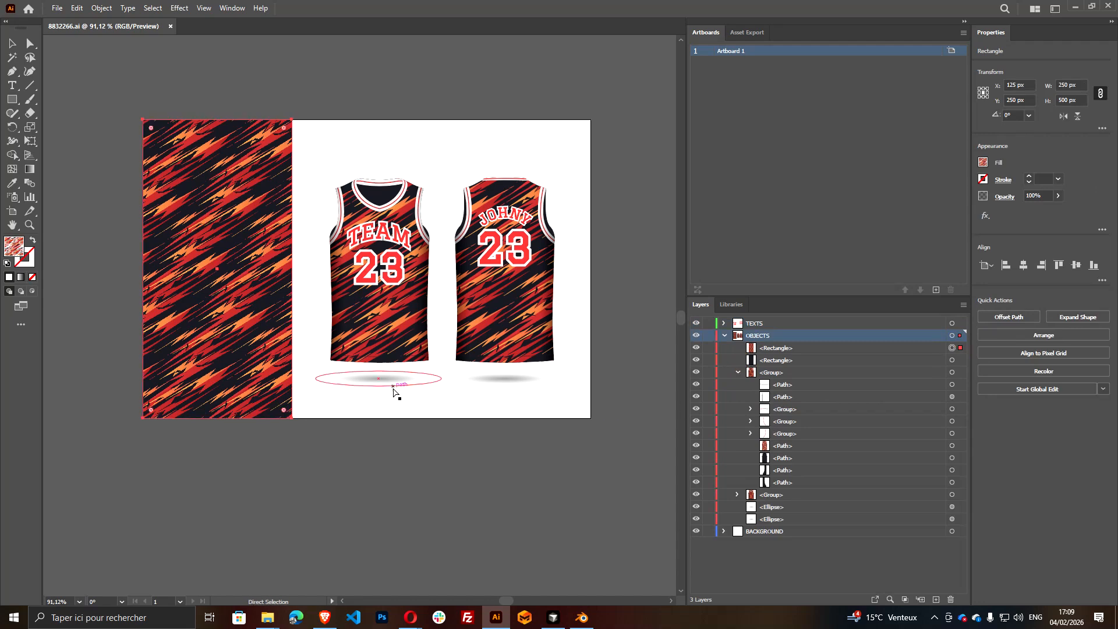
drag(280, 326, 445, 439)
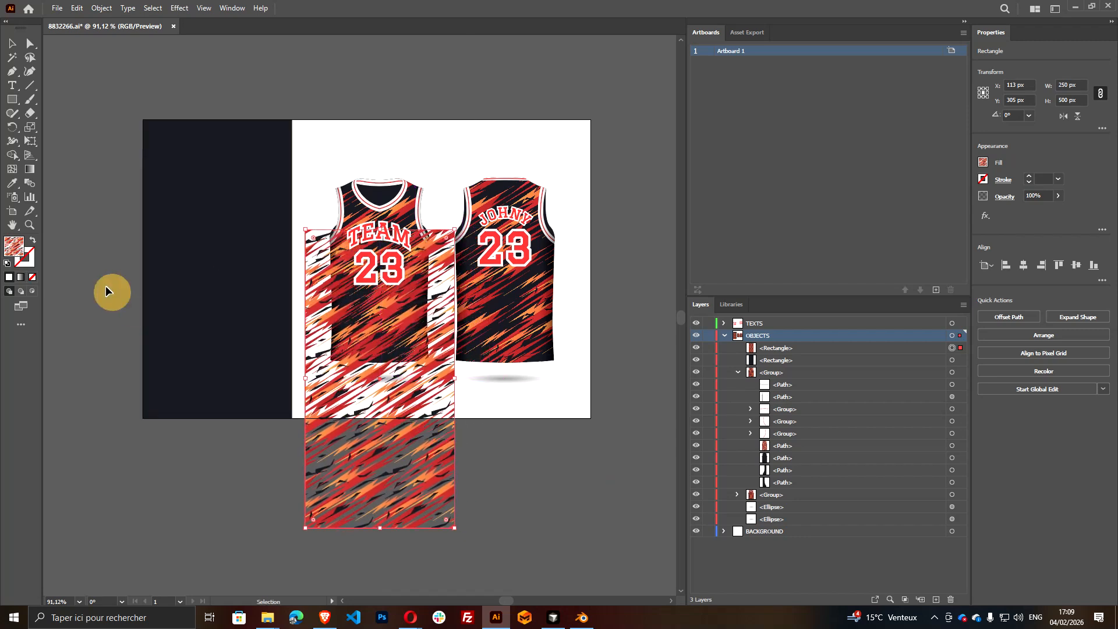
drag(386, 501, 379, 474)
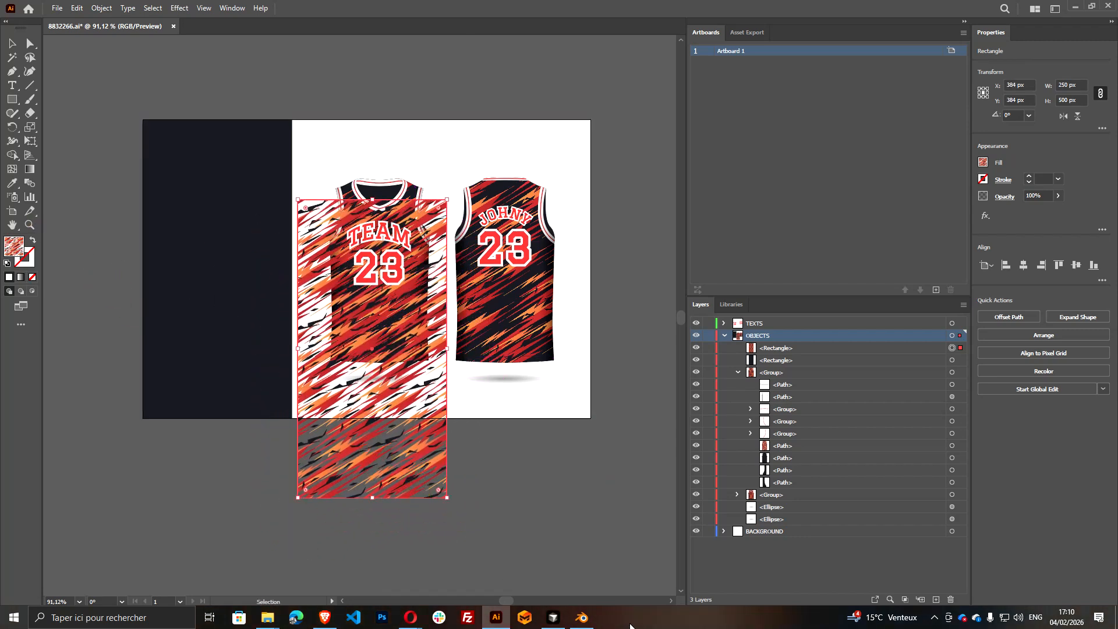
Switch to Blender and select the shirt, collar, cuff and interior objects of the jersey
click(582, 618)
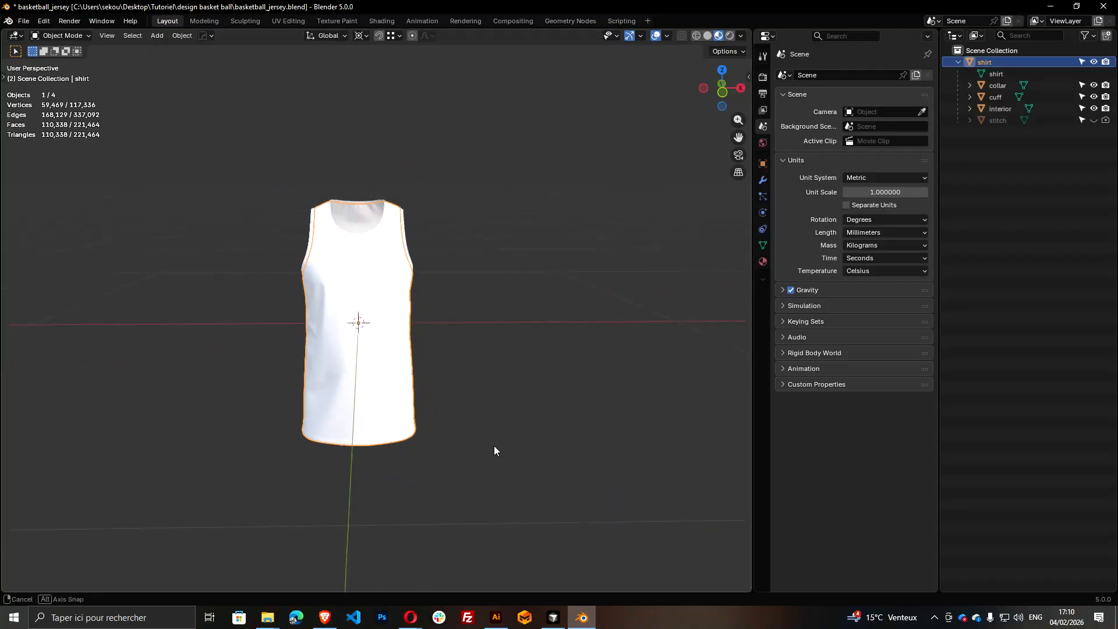
drag(270, 190, 463, 421)
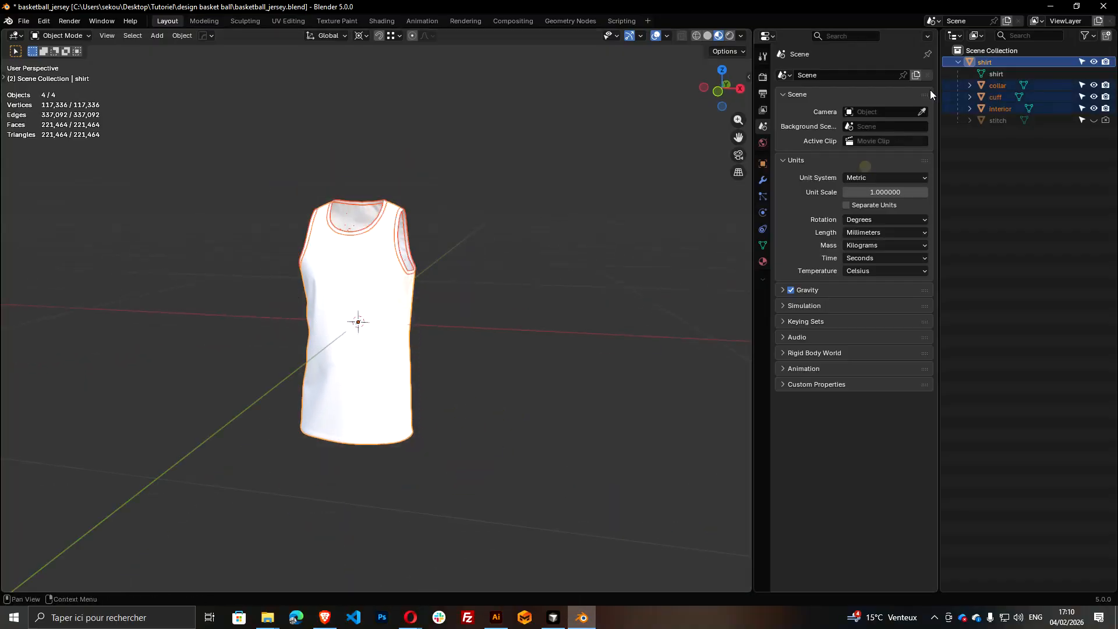
drag(519, 154, 376, 36)
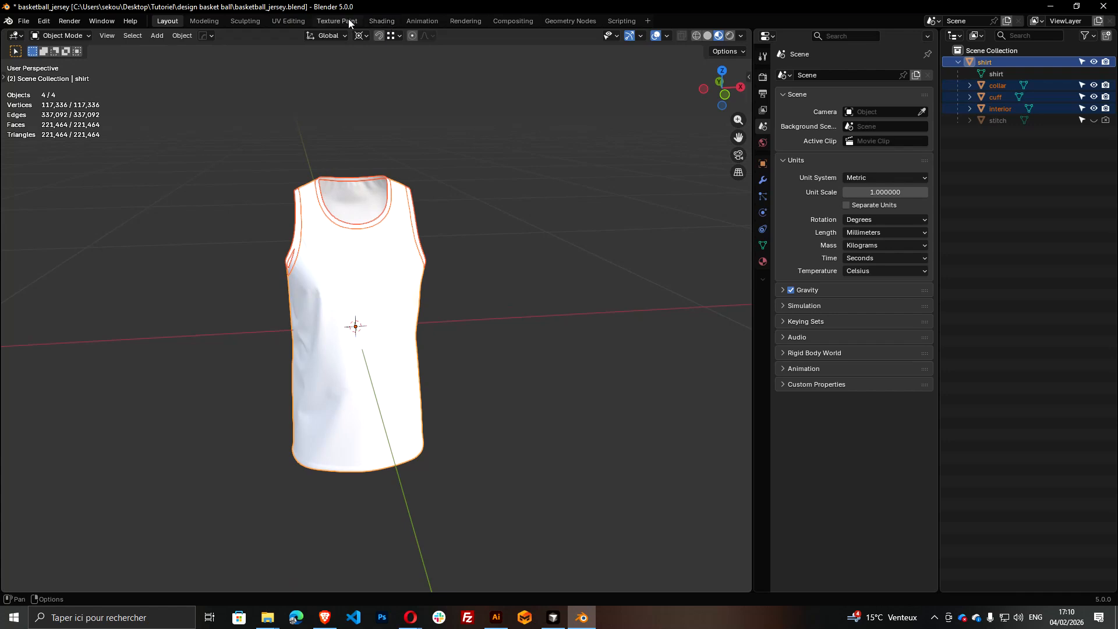
Switch to the UV Editing workspace and select all UV islands of the jersey
key(ctrl+Page_Down)
key(ctrl+Page_Down)
key(ctrl+Page_Down)
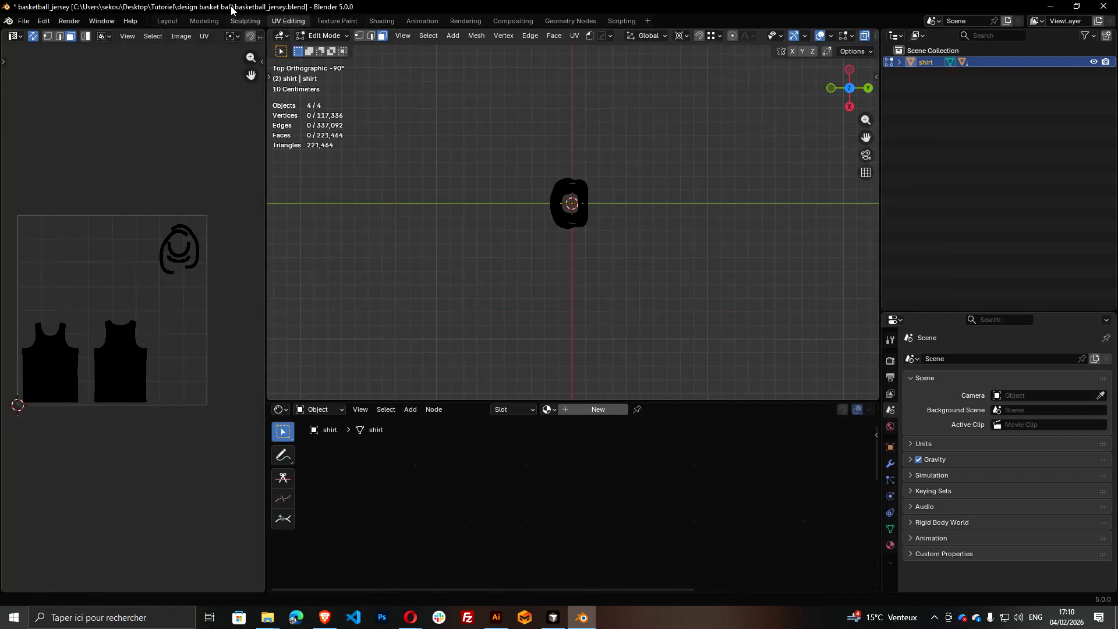
scroll(175, 351, down, 2)
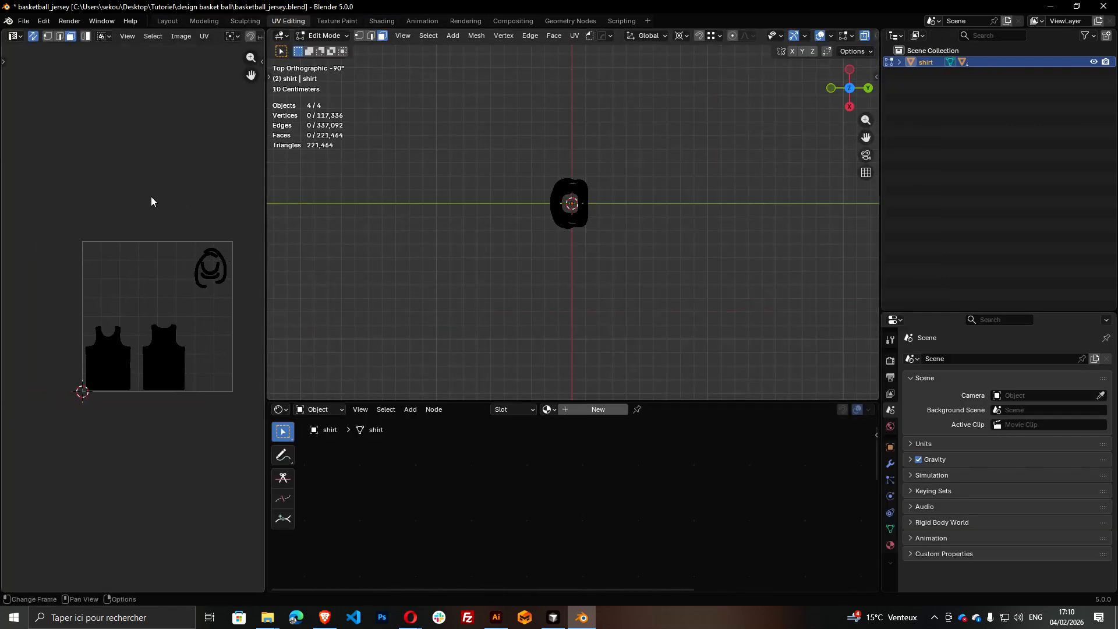
key(a)
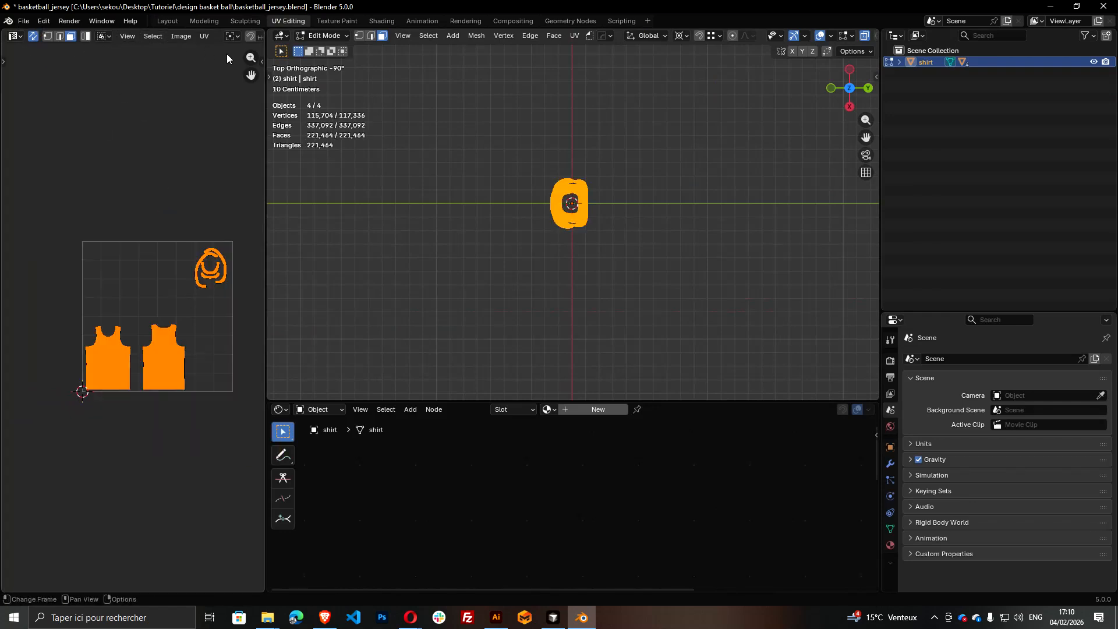
Export the jersey's UV layout as a 2048 × 2048 PNG image named uv.png into the design basket ball folder
click(203, 36)
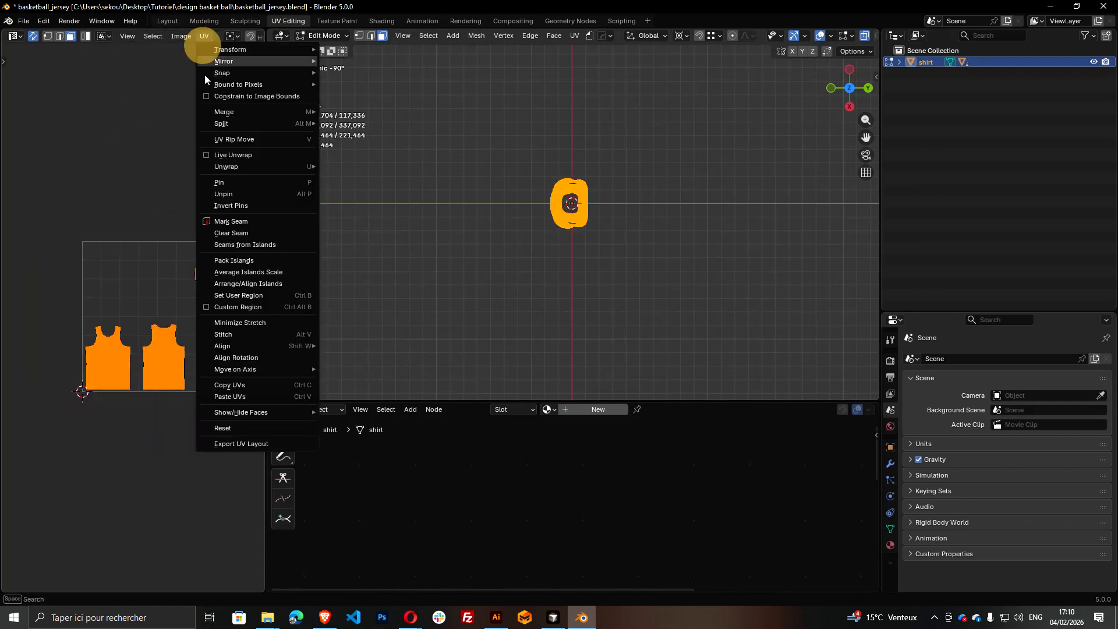
click(246, 444)
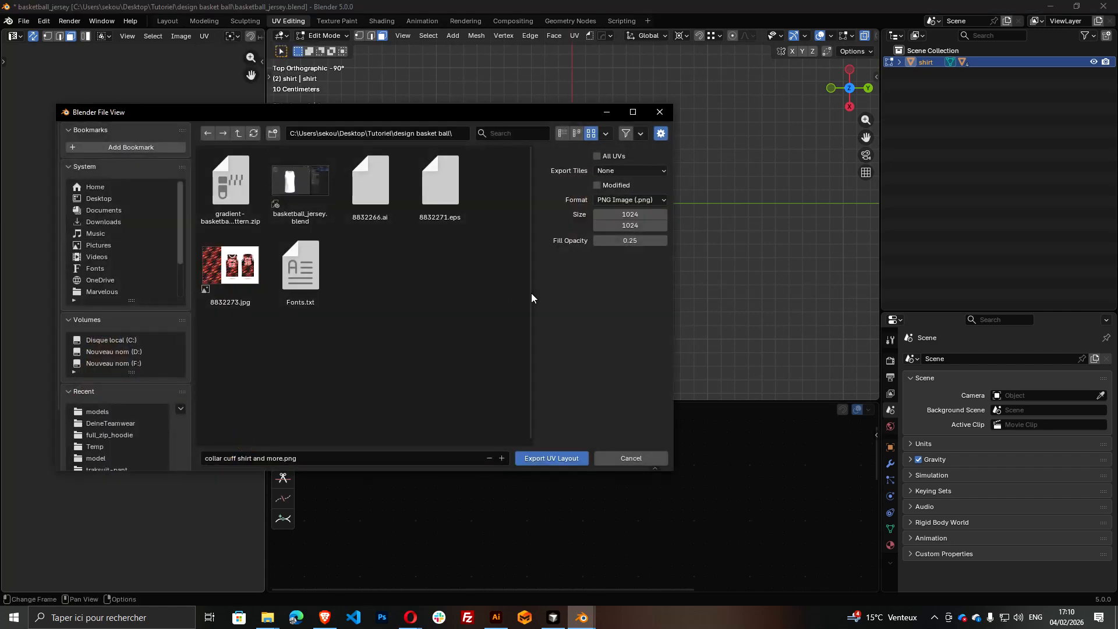
drag(635, 214, 635, 226)
click(636, 215)
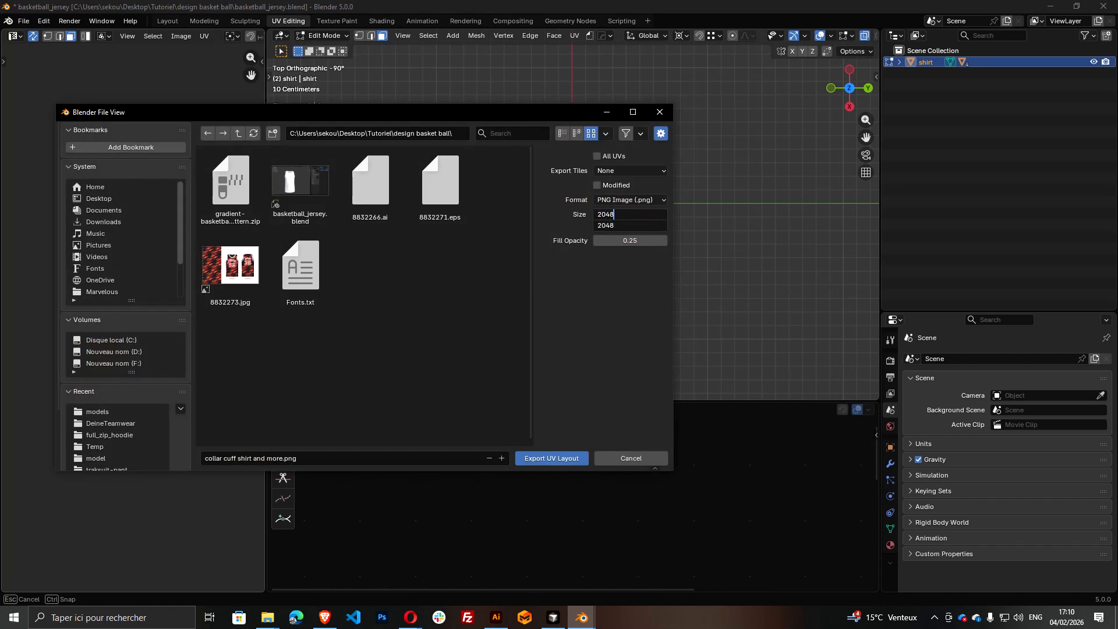
click(629, 255)
click(351, 455)
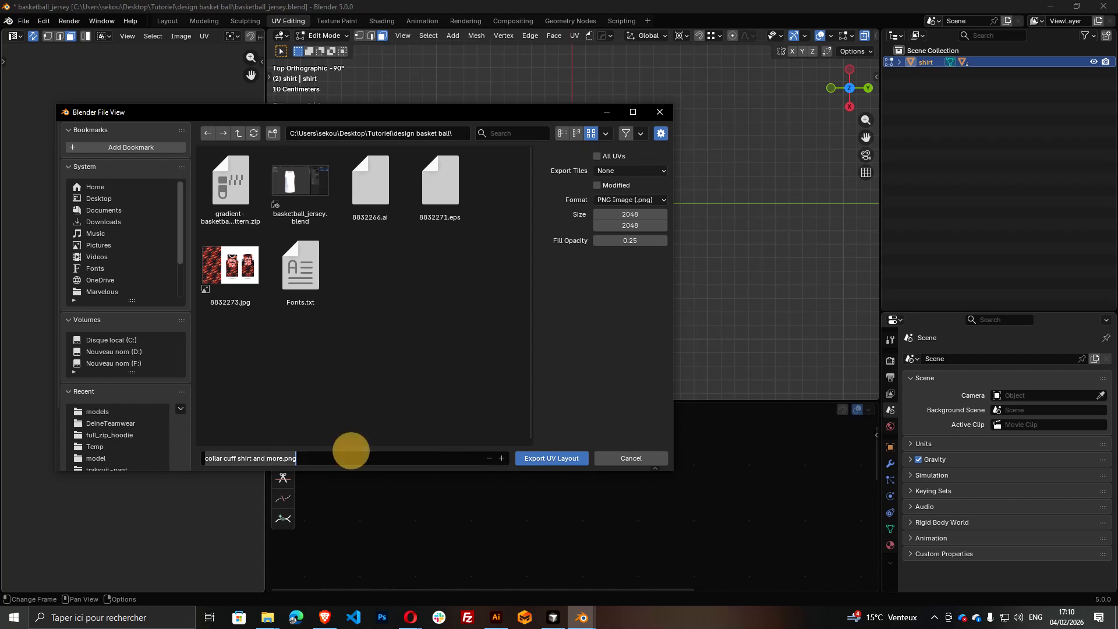
text(uv)
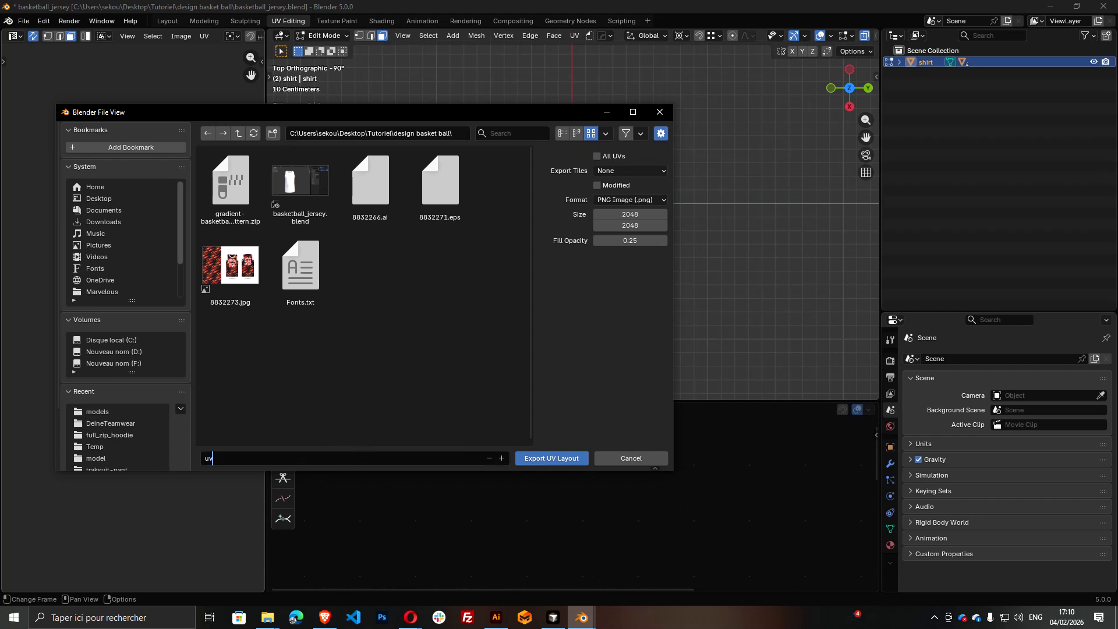
click(376, 354)
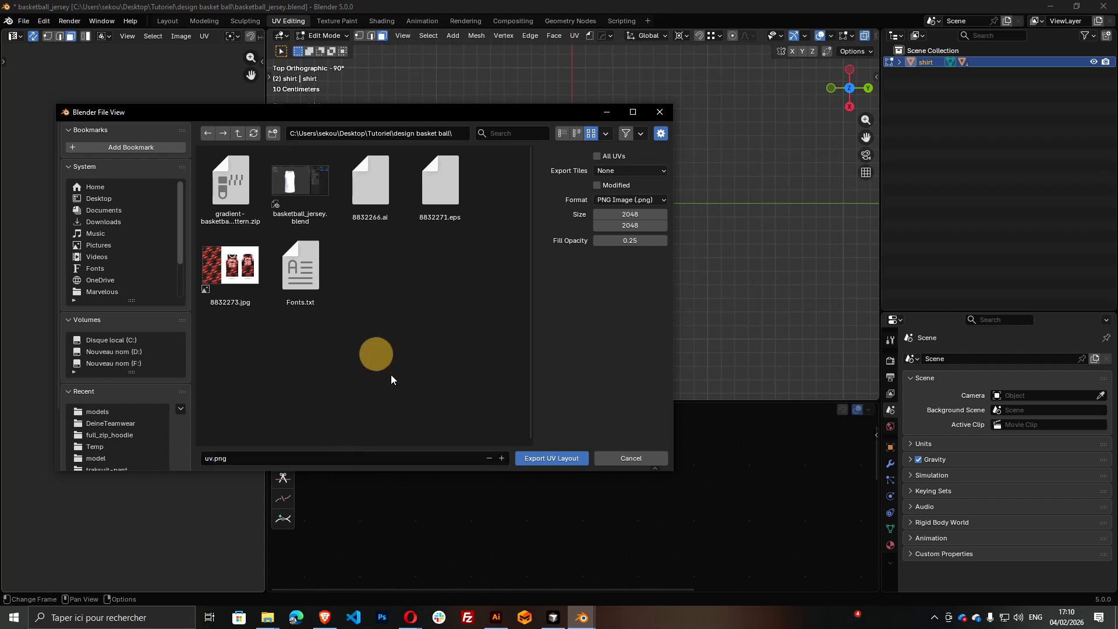
click(552, 459)
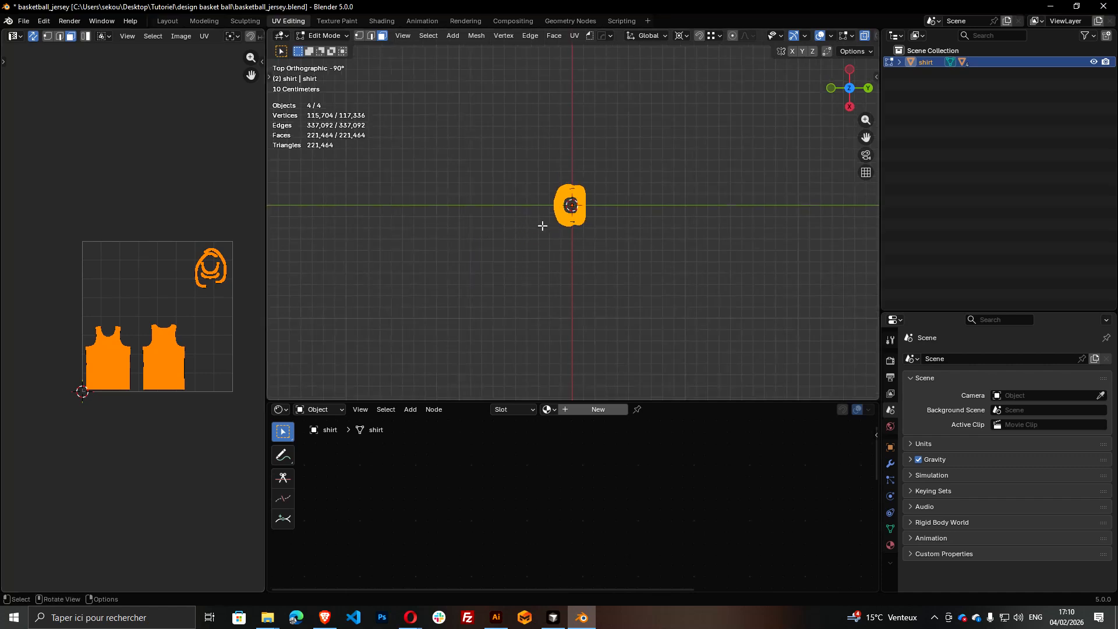
Take the jersey out of Edit Mode and return it to Object Mode
drag(542, 226, 627, 183)
scroll(605, 273, up, 2)
scroll(604, 274, down, 5)
drag(605, 275, 643, 267)
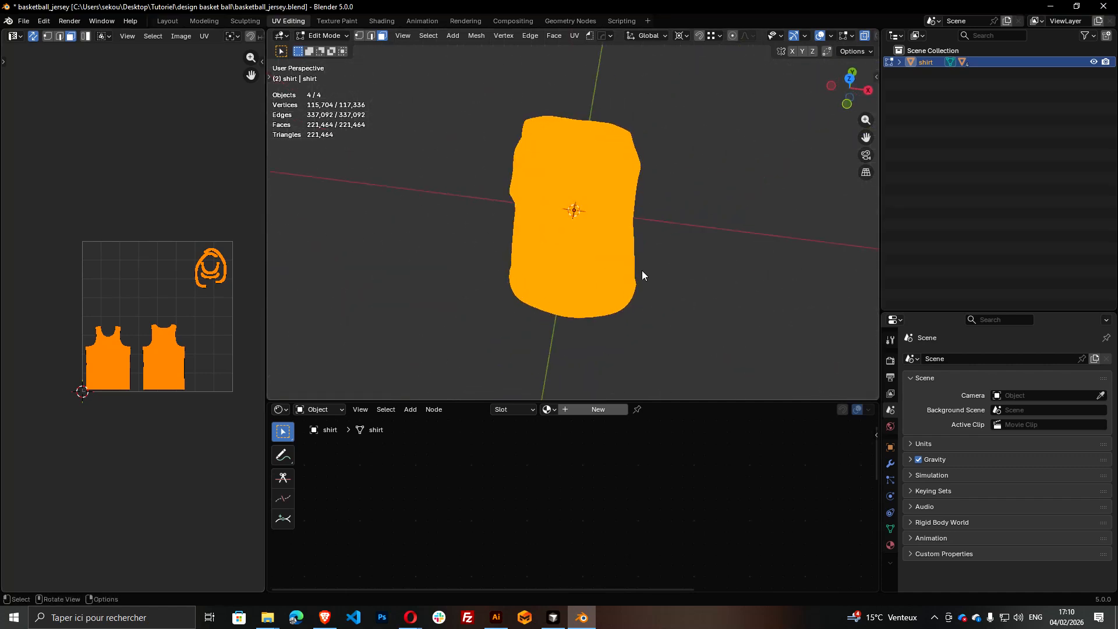
key(Tab)
Switch to File Explorer, select uv.png in the design basket ball folder, and move the window aside
key(alt+Tab)
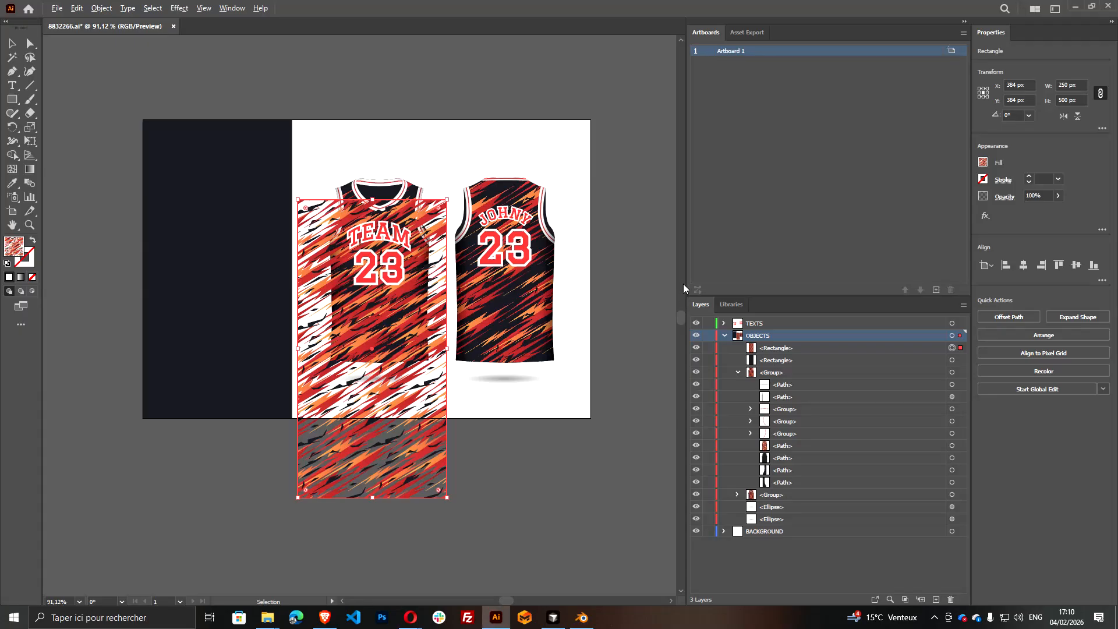
key(alt+Tab)
click(654, 313)
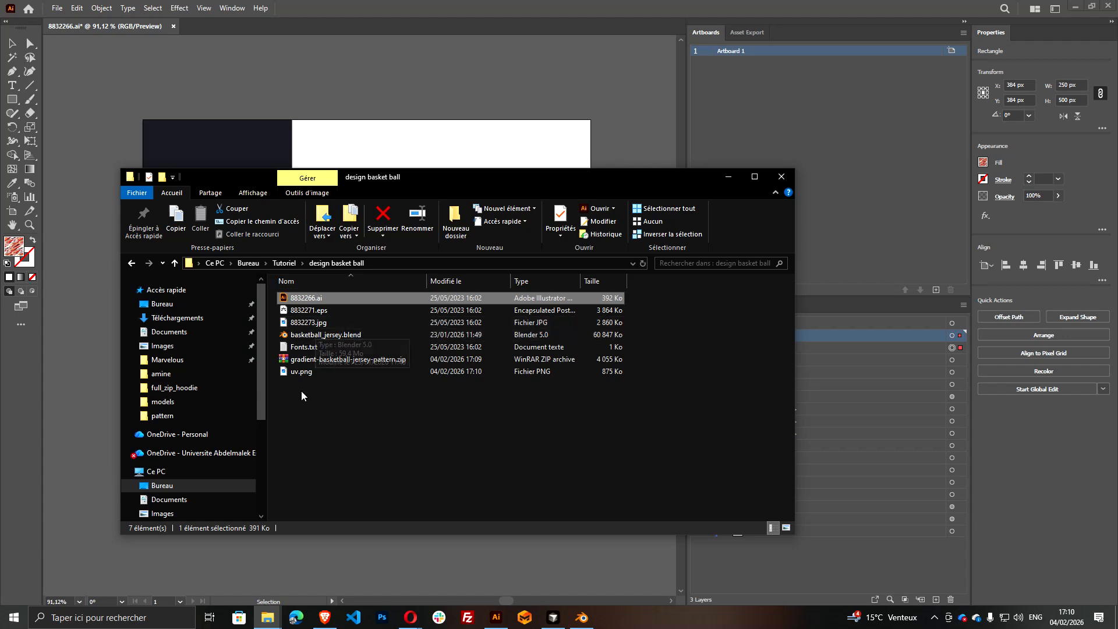
click(301, 373)
drag(414, 182, 575, 257)
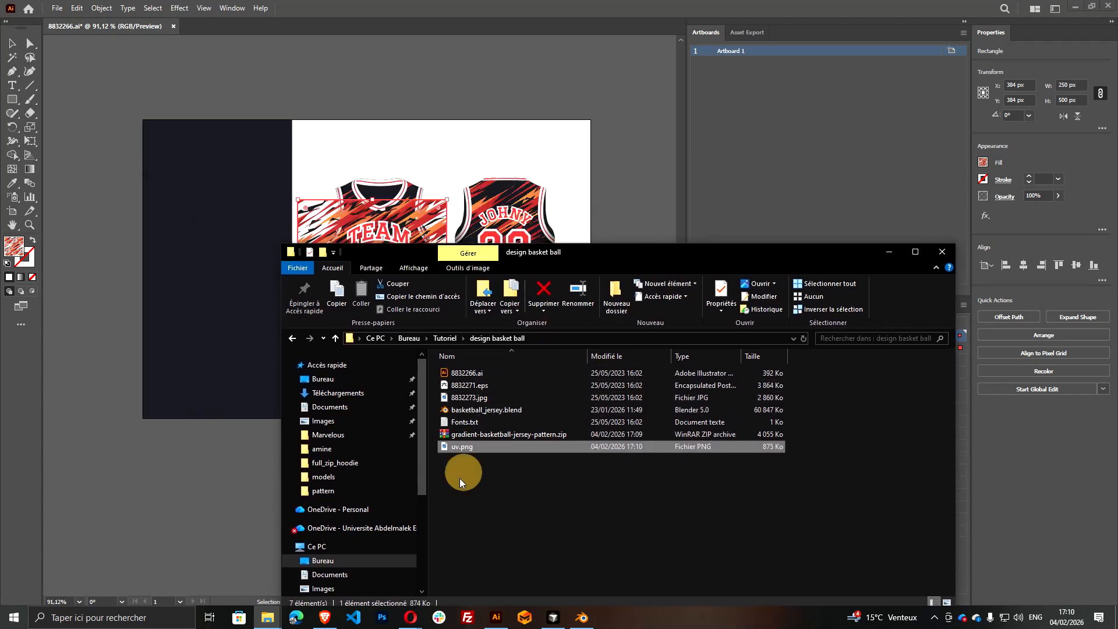
Switch to Illustrator and create a new 2048 × 2048 px document in RGB Color
click(262, 13)
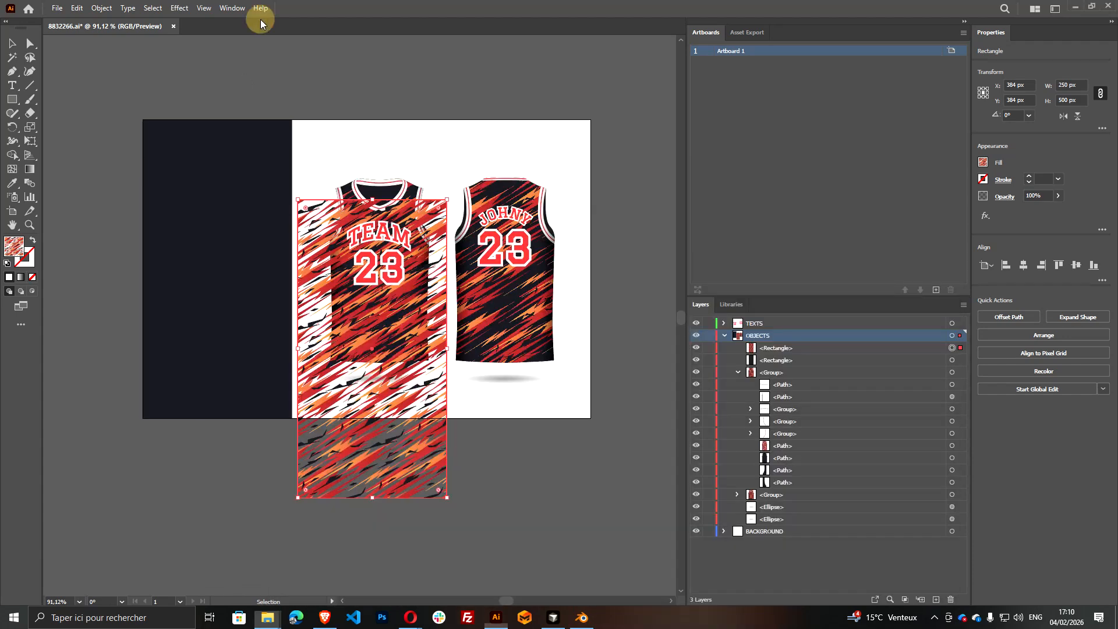
key(ctrl+n)
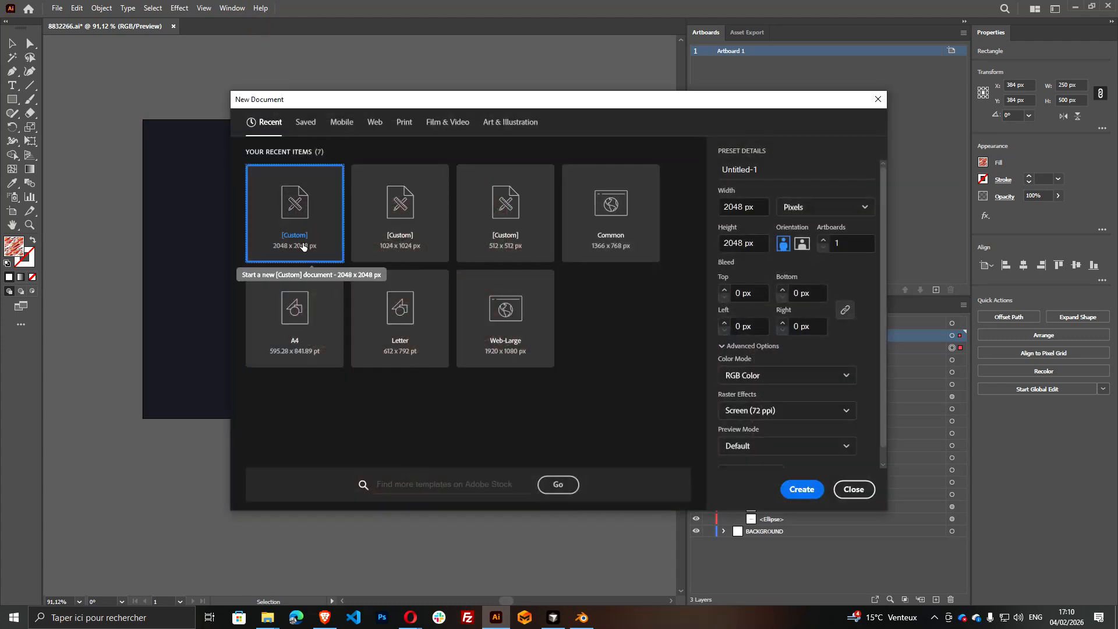
click(803, 489)
Place uv.png from File Explorer onto the artboard of the new document
key(alt+Tab)
key(alt+Tab)
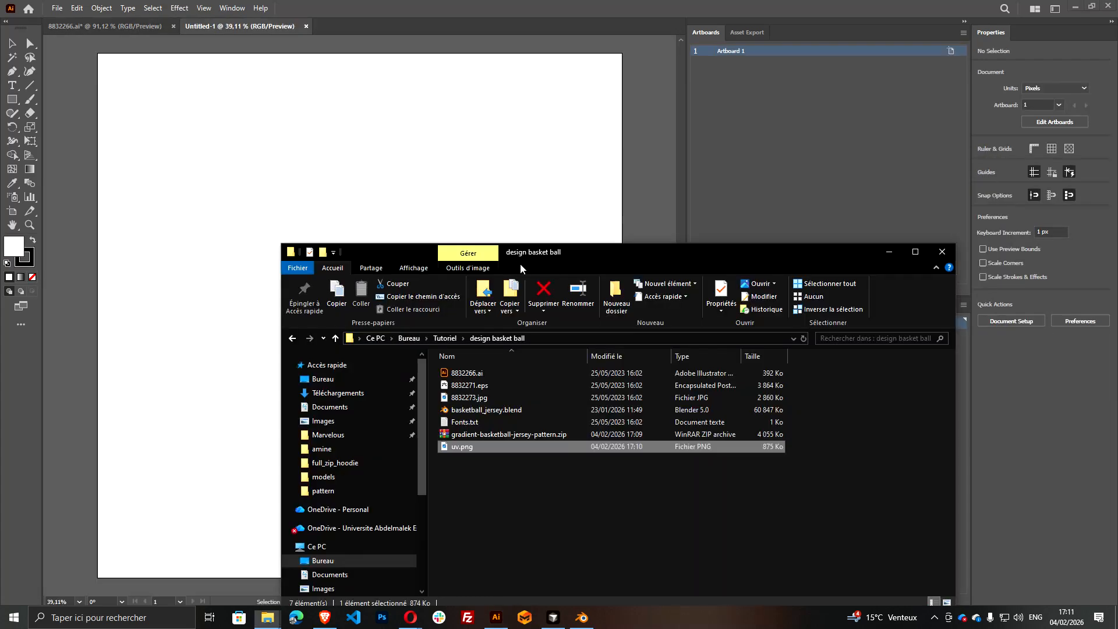
drag(463, 447, 368, 219)
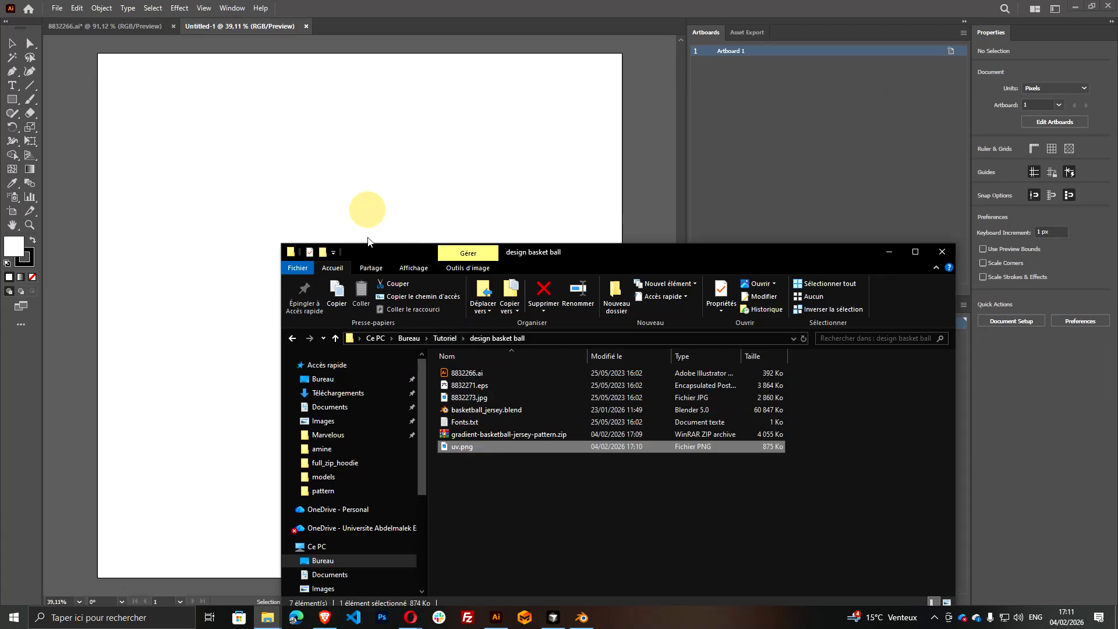
drag(241, 268, 258, 398)
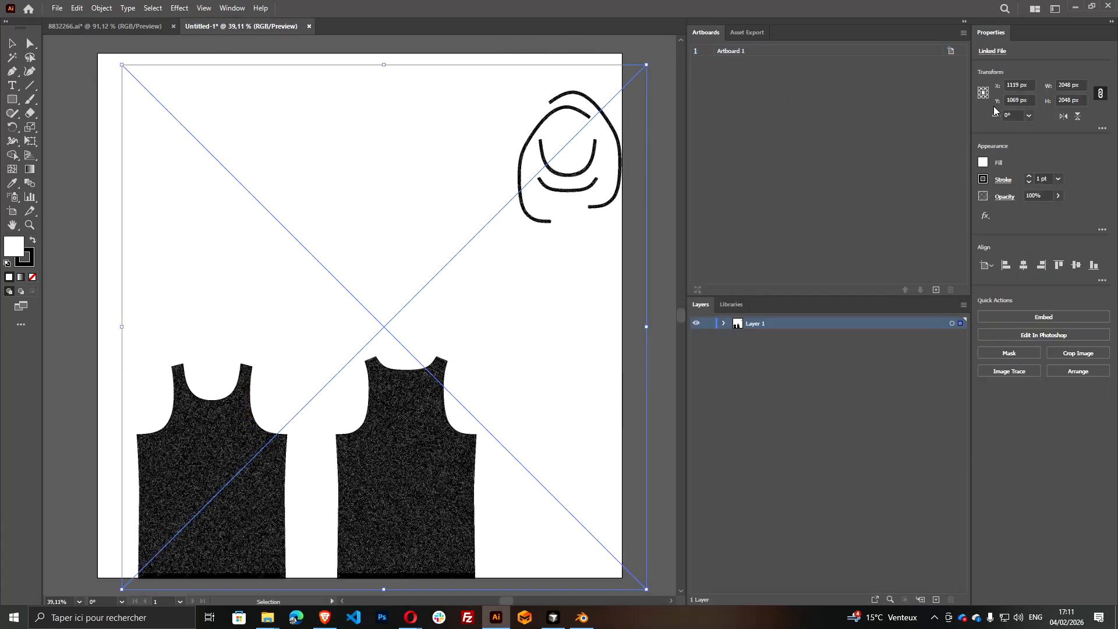
Position the placed UV image at X 1024 px, Y 1024 px so it aligns with the artboard
click(1019, 85)
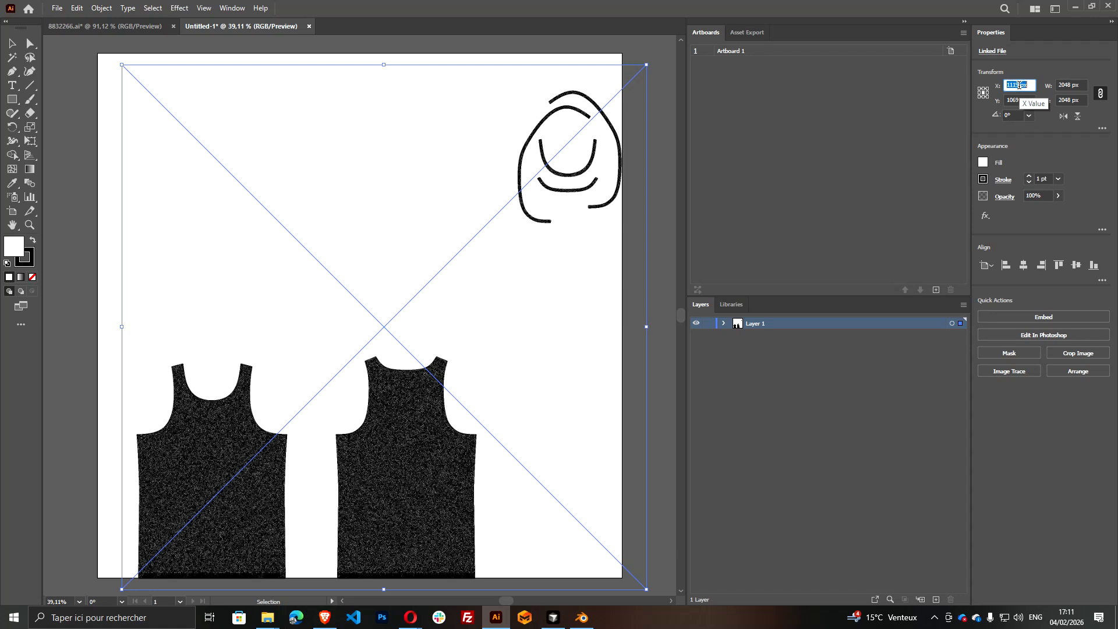
text(1024)
key(Tab)
text(1024)
key(Return)
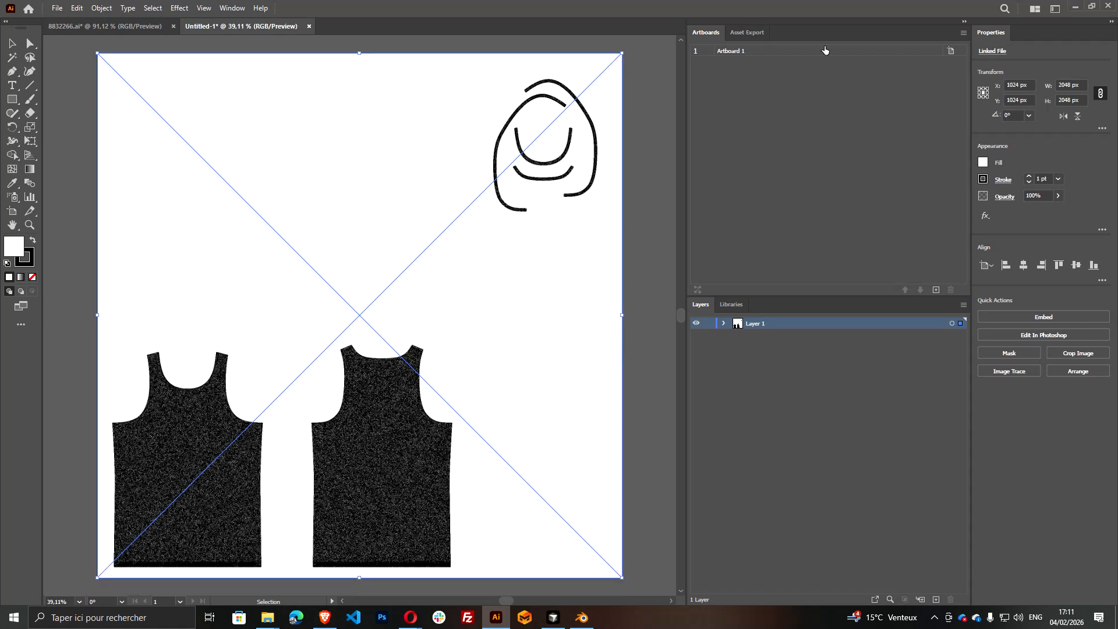
Expand Layer 1 and lock the linked UV image
click(723, 323)
click(708, 336)
scroll(545, 316, down, 2)
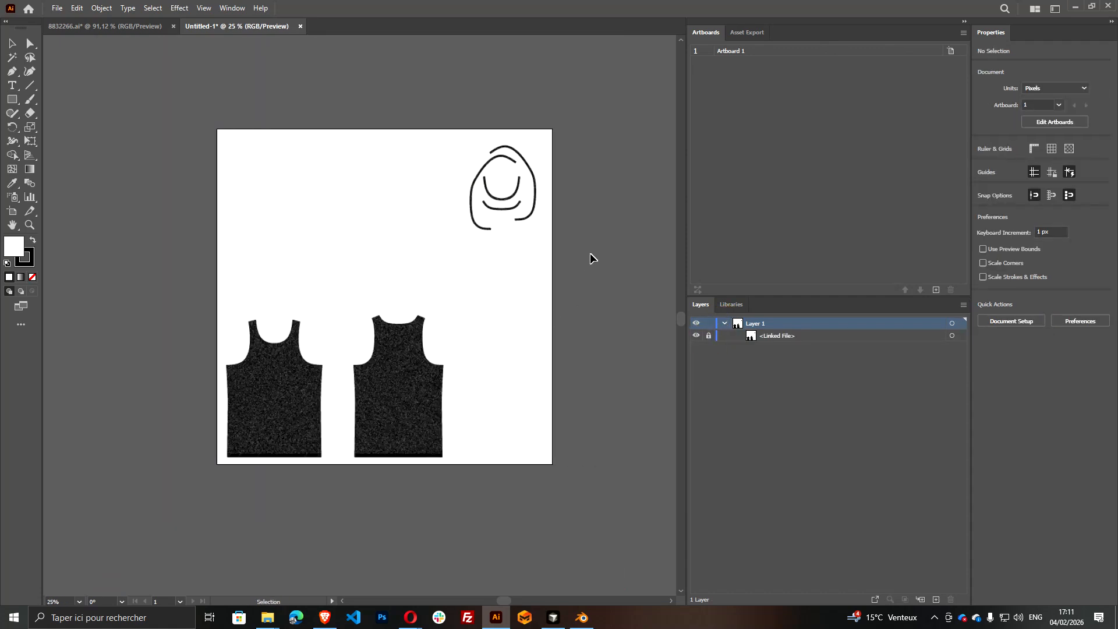
Copy the patterned rectangle from 8832266.ai into the new UV document
click(97, 33)
drag(367, 386, 368, 421)
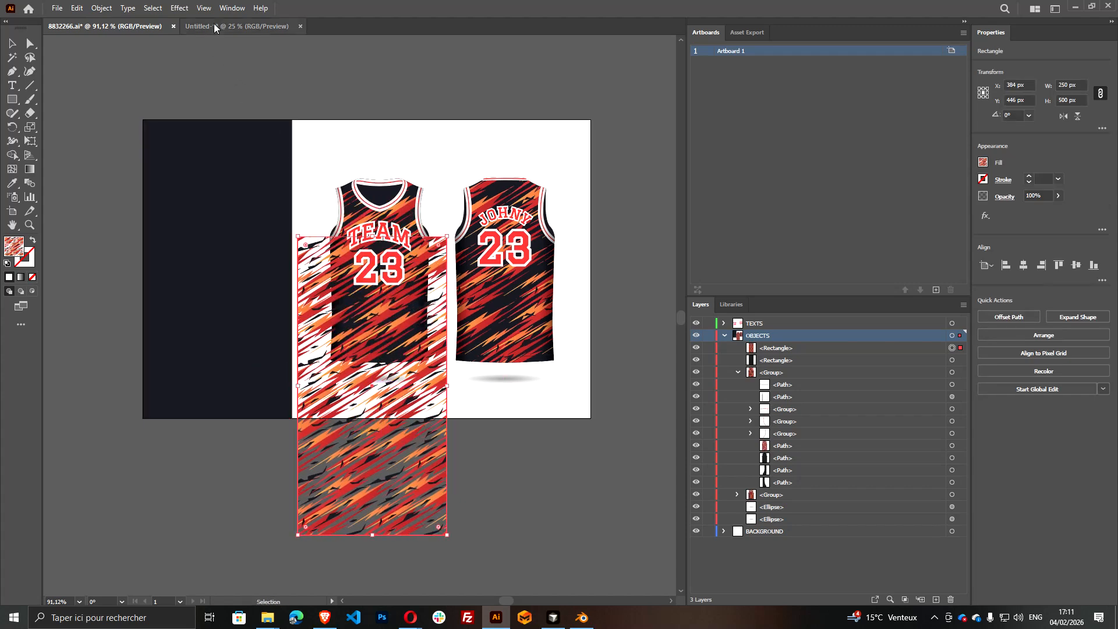
click(226, 26)
key(ctrl+v)
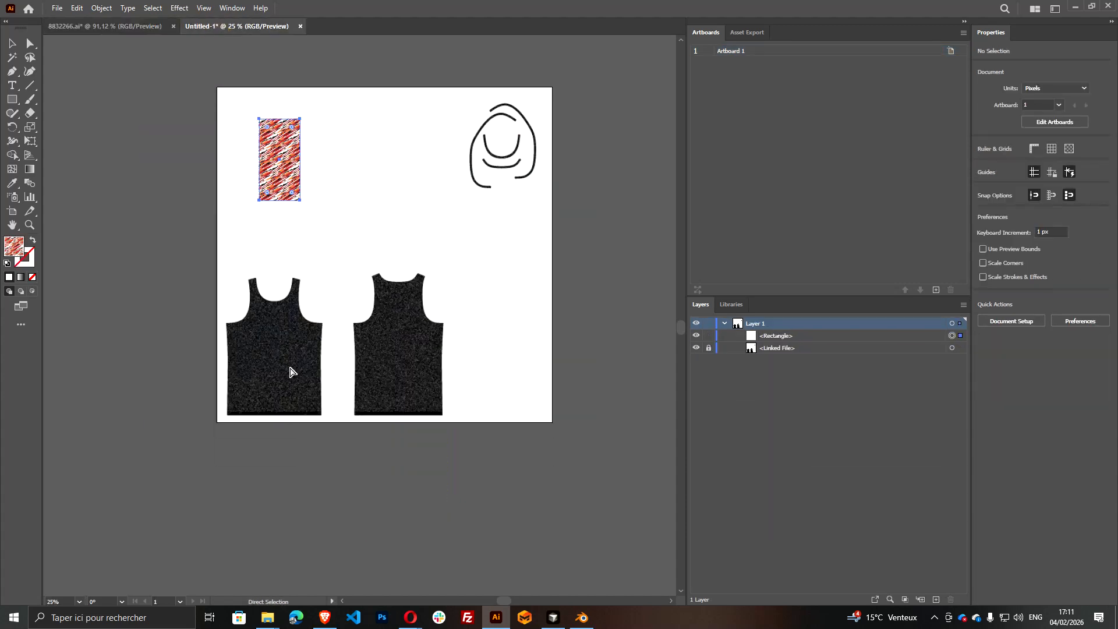
Move the patterned rectangle over the front jersey UV and enlarge it to about 615.5 × 1231 px
drag(287, 191, 345, 453)
scroll(304, 327, down, 1)
scroll(295, 320, up, 3)
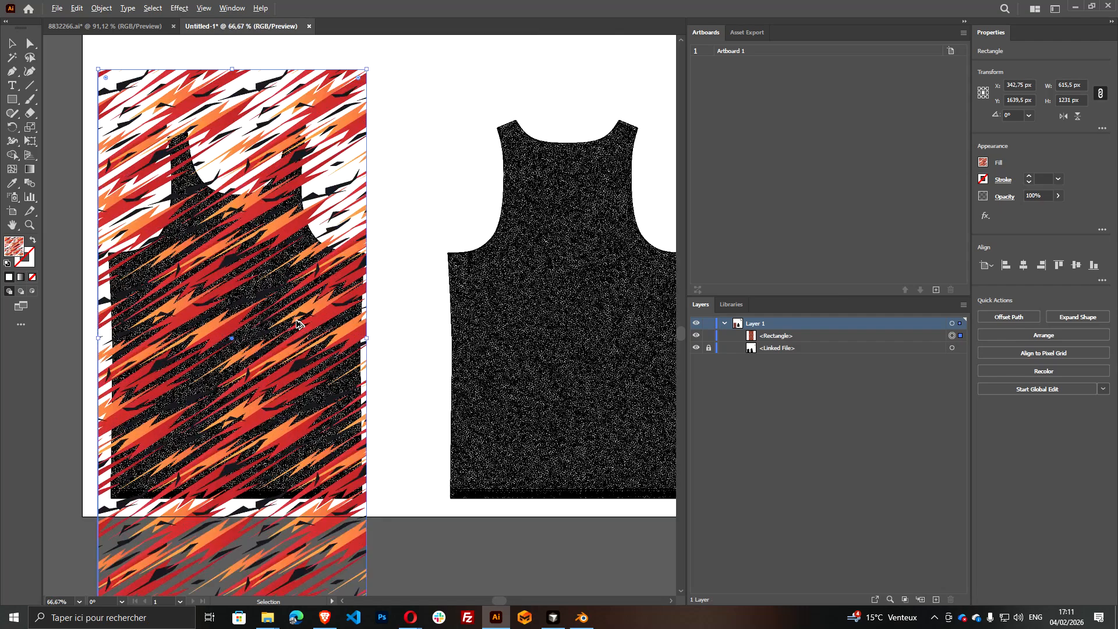
click(292, 325)
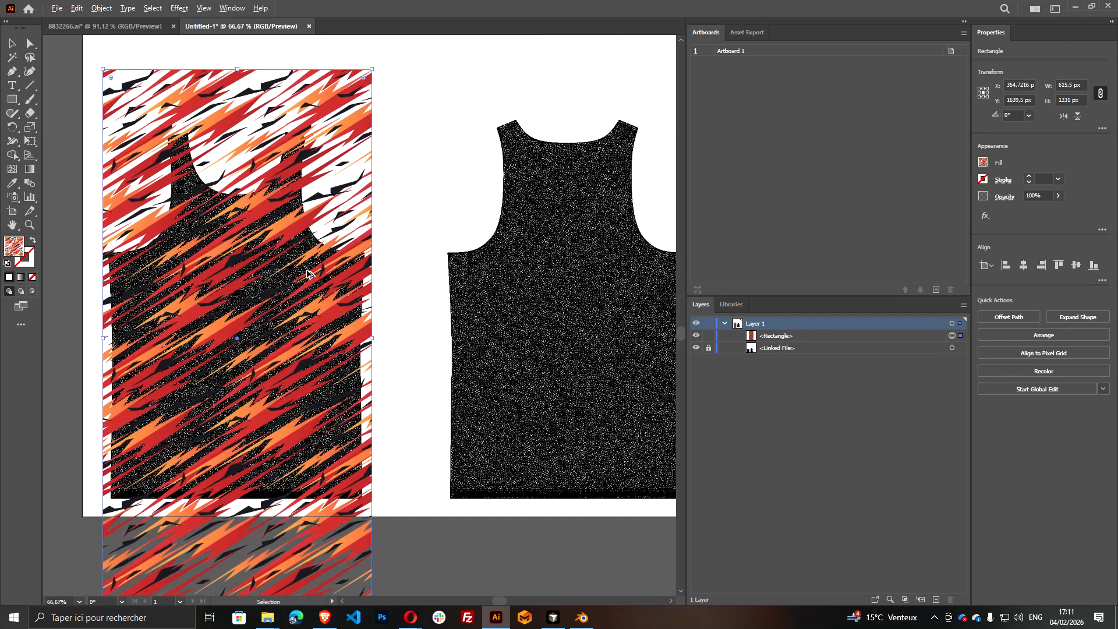
Try to shorten the patterned rectangle by raising its lower edge
scroll(306, 269, down, 1)
click(254, 522)
click(267, 523)
click(265, 520)
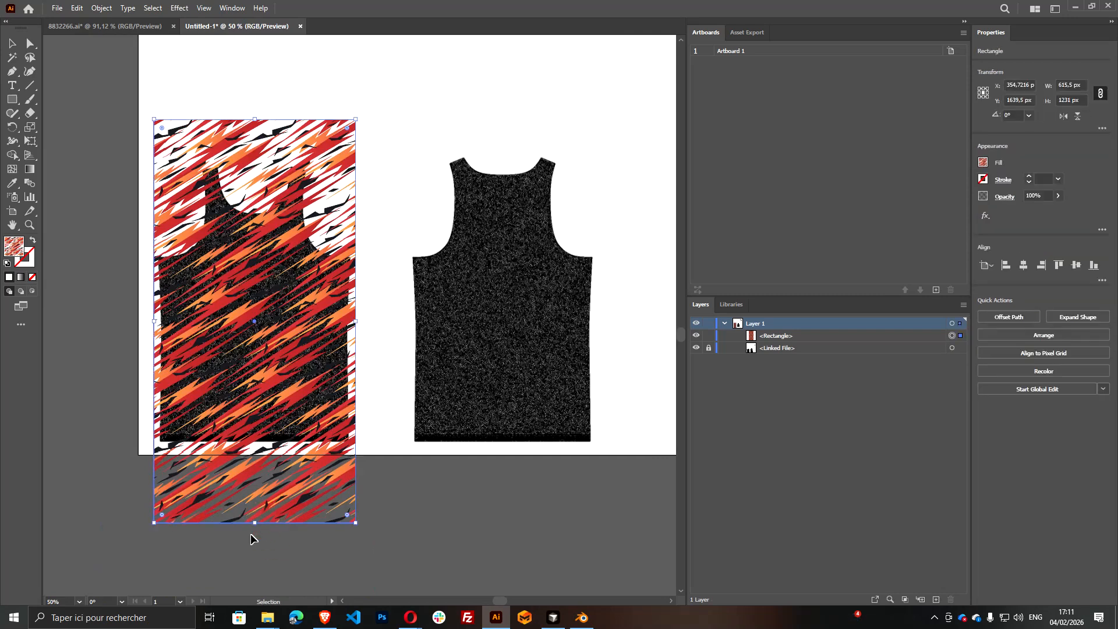
drag(256, 524, 259, 486)
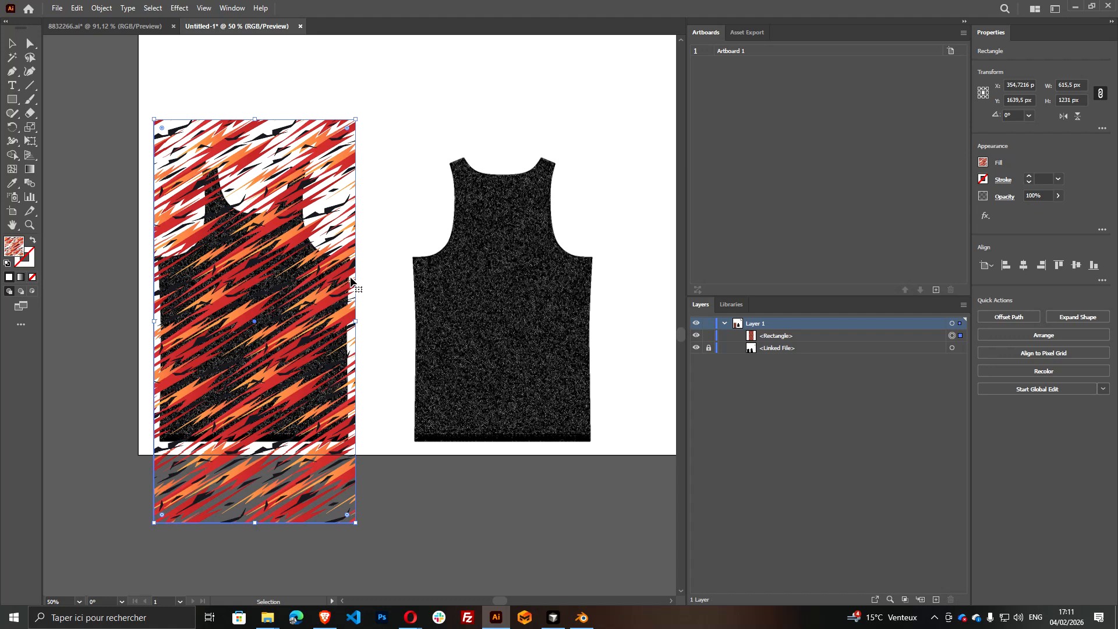
Enlarge the patterned rectangle to about 649.5 × 1299 px around the front jersey and duplicate it over the back jersey
drag(359, 527, 374, 544)
drag(331, 424, 325, 400)
drag(304, 239, 305, 240)
scroll(303, 301, up, 1)
scroll(301, 303, down, 1)
scroll(303, 307, down, 2)
drag(302, 307, 402, 280)
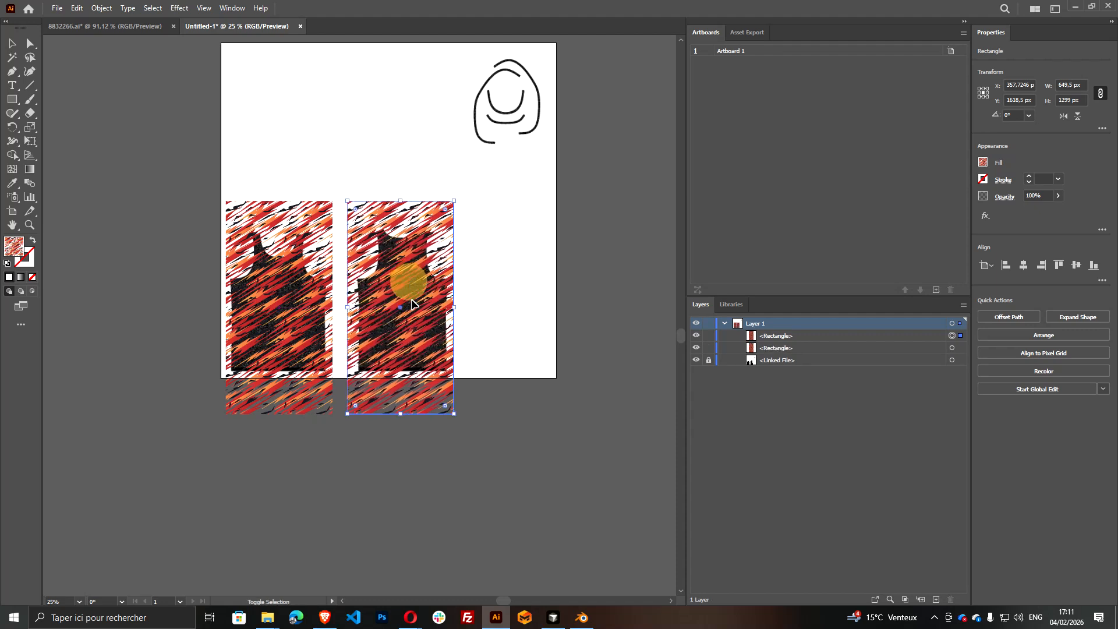
Deselect the duplicate and hide both patterned rectangles to expose the jersey UV shapes
click(432, 457)
click(696, 336)
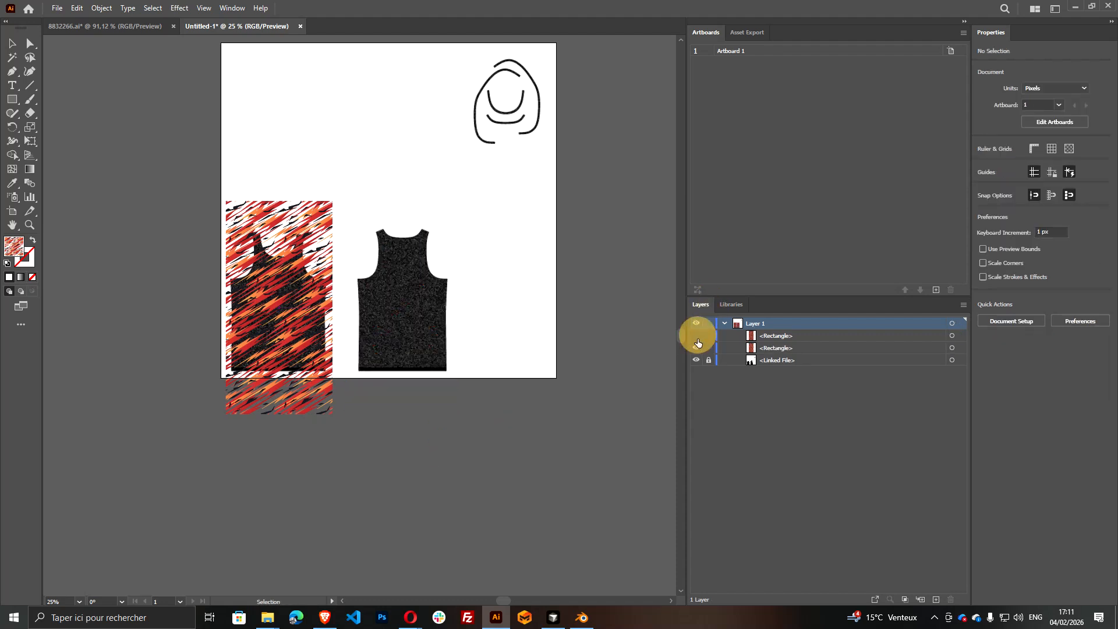
click(696, 348)
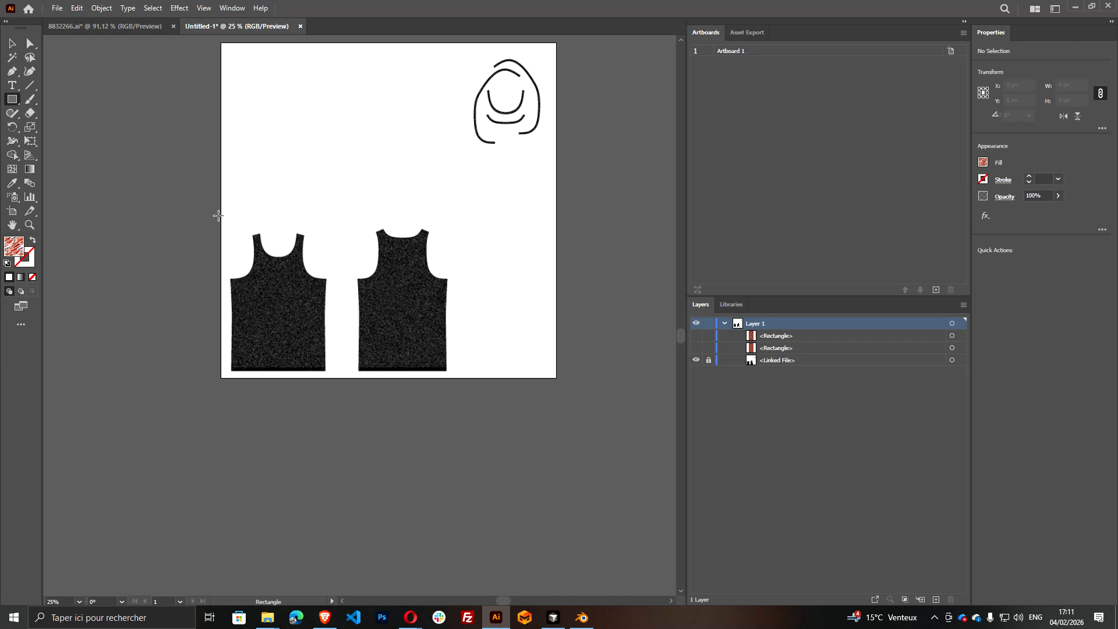
drag(222, 210, 327, 357)
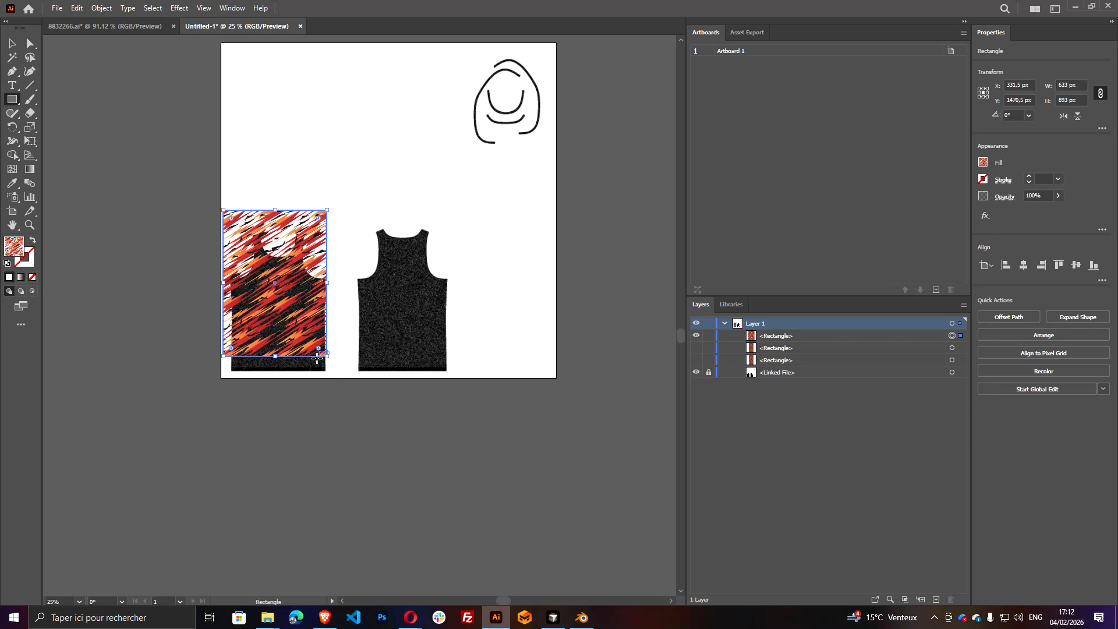
drag(327, 356, 342, 379)
key(Delete)
Draw pattern-filled rectangles of about 697 × 948 px over the front jersey and 743 × 948 px over the back jersey
drag(224, 223, 338, 380)
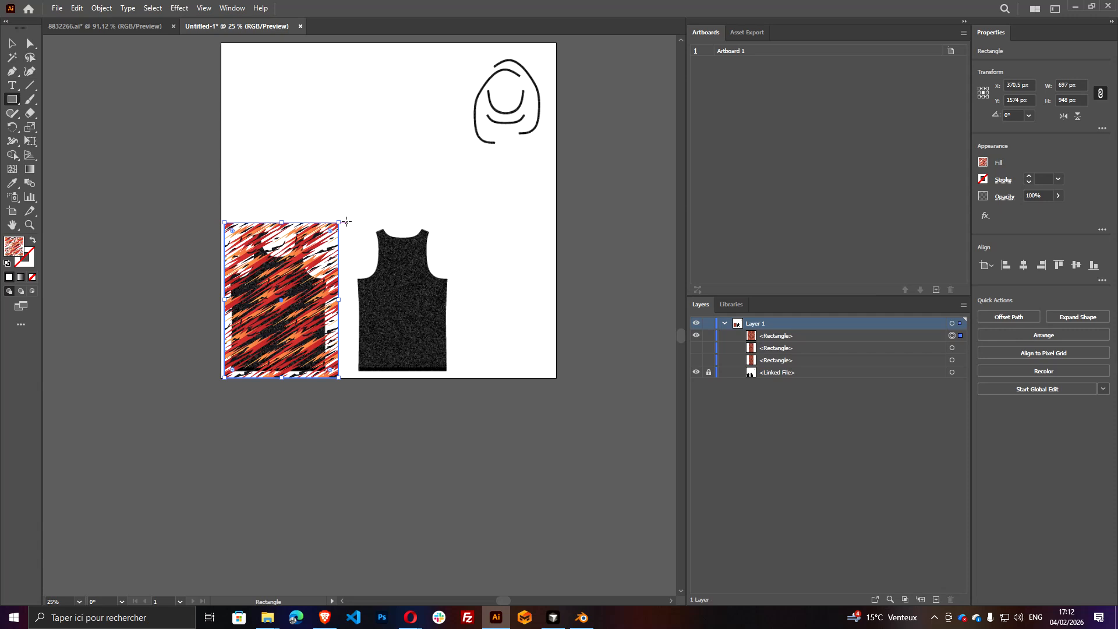
drag(347, 222, 468, 378)
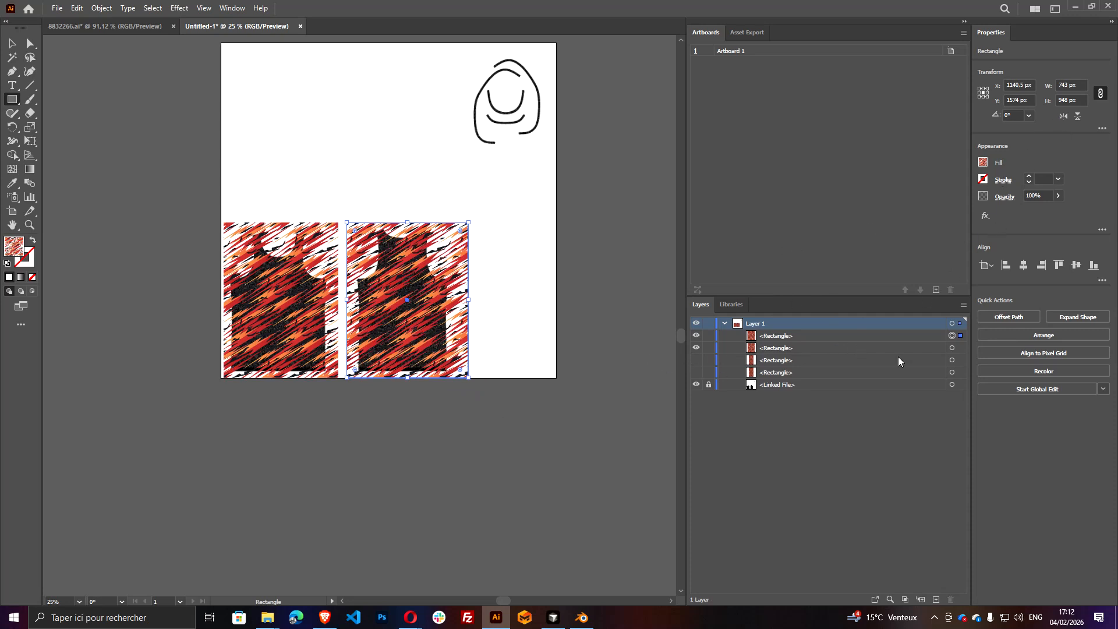
Duplicate both newly drawn rectangles in place in front and fill the copies with yellow
shift+click(951, 349)
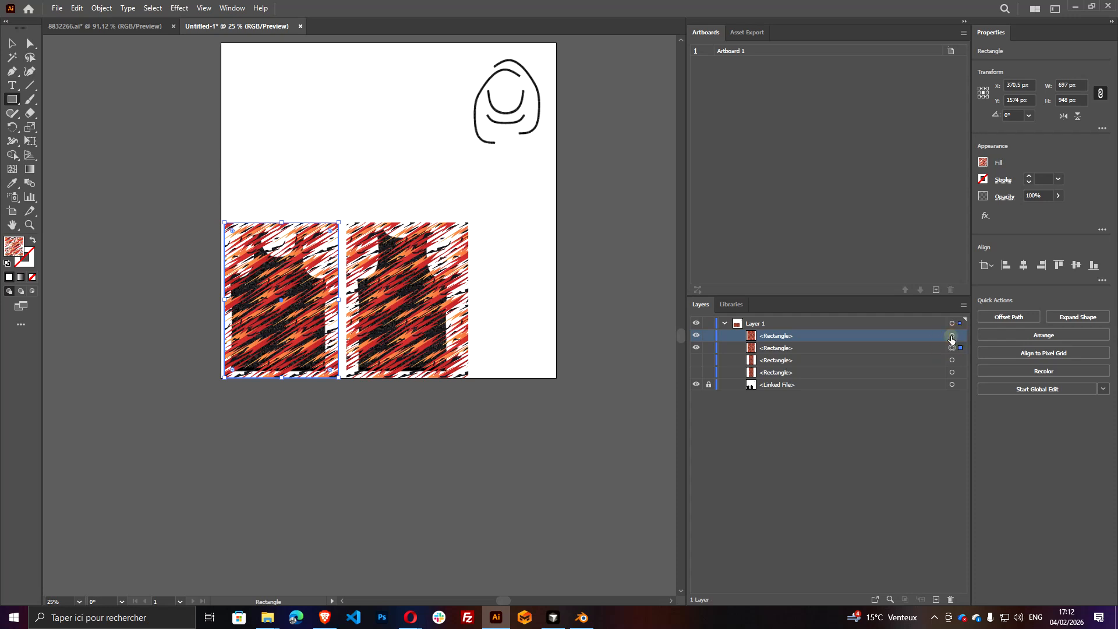
key(ctrl+c)
key(ctrl+f)
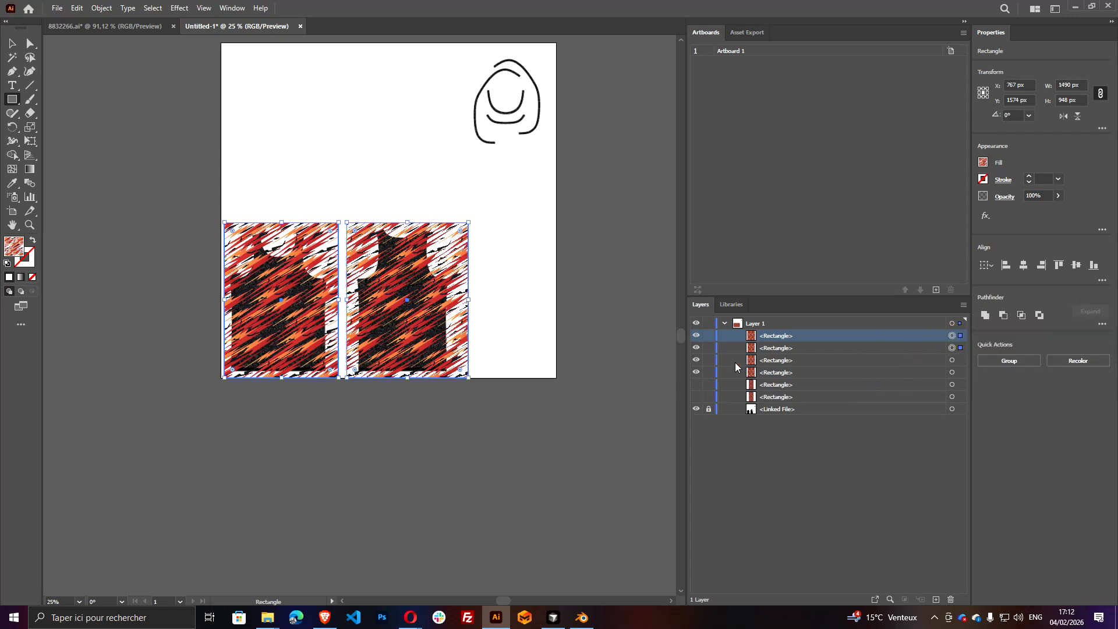
click(984, 162)
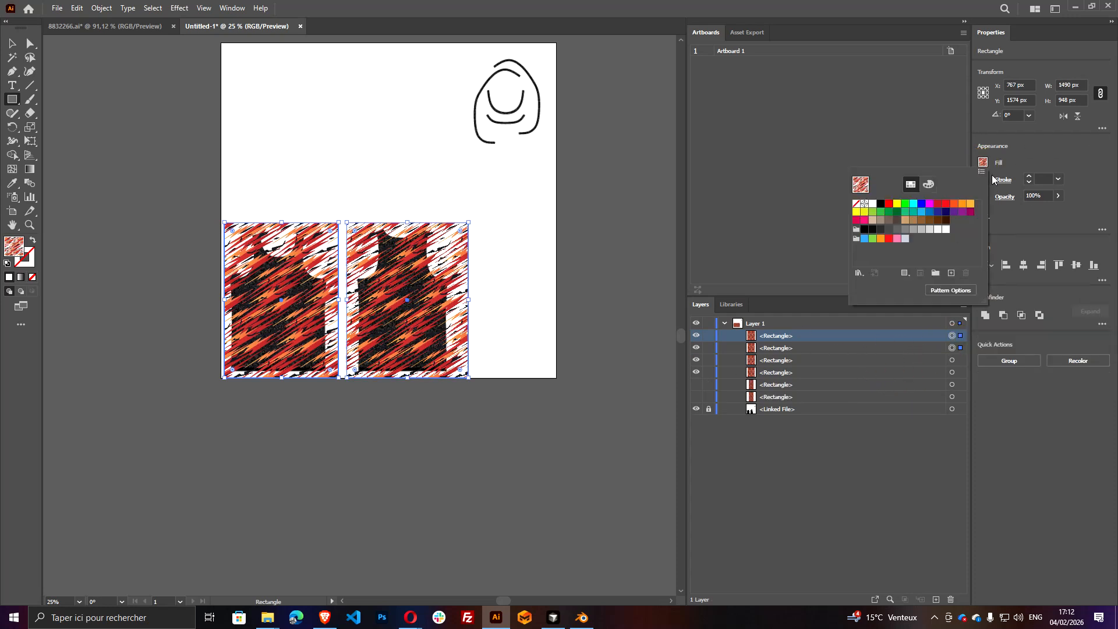
click(858, 213)
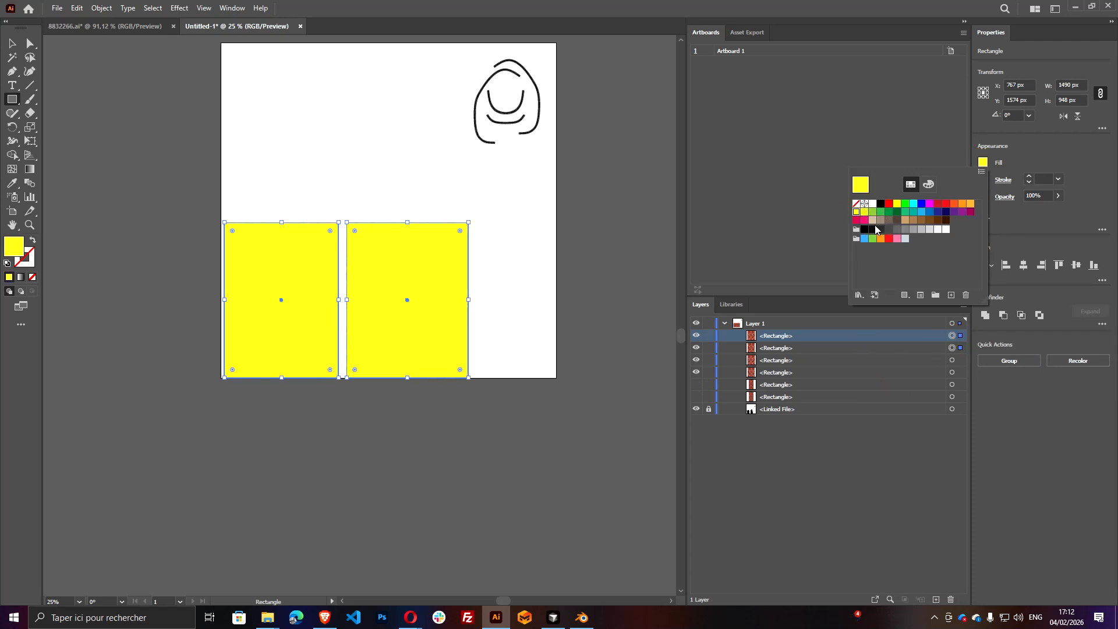
Fill both yellow rectangles with light blue-grey and draw a matching rectangle of about 667 × 918 px over the collar outlines
click(905, 240)
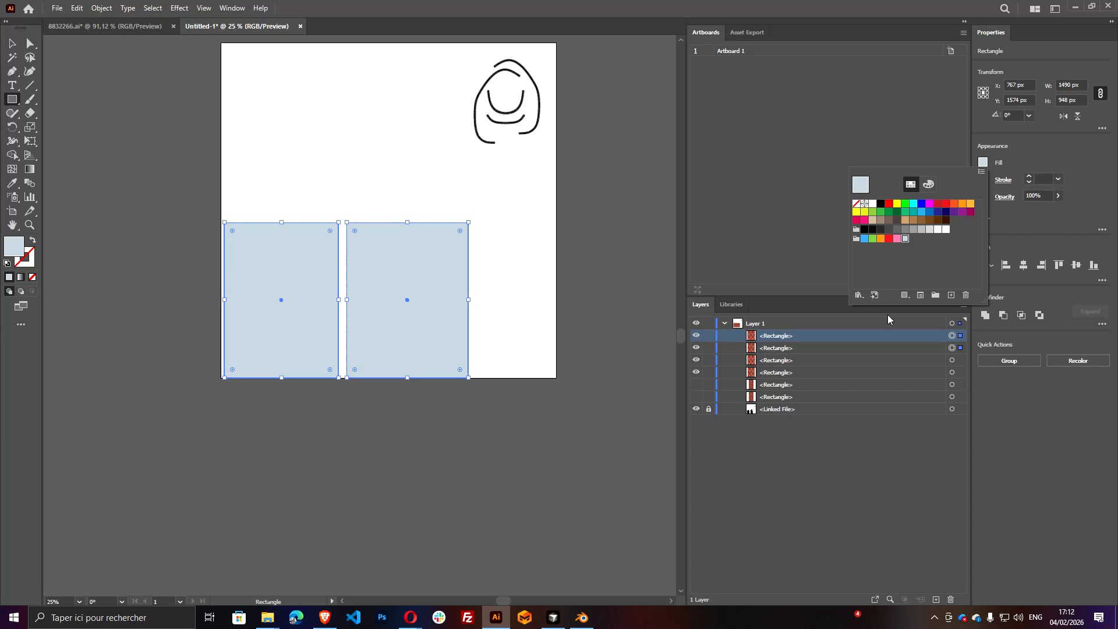
scroll(448, 145, up, 2)
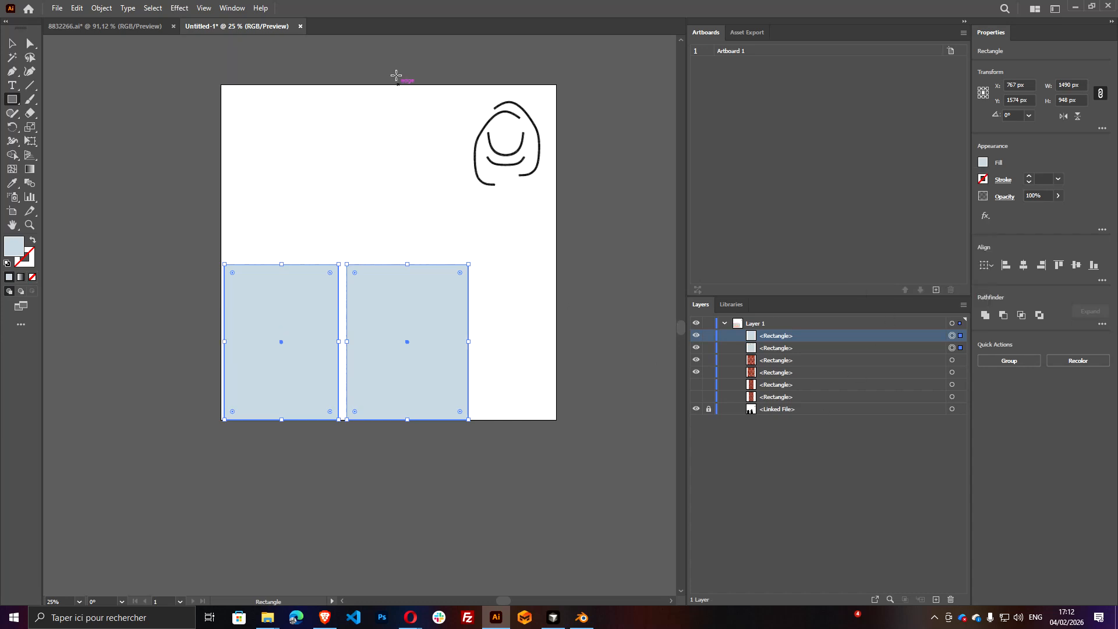
drag(447, 85, 556, 234)
scroll(501, 166, up, 2)
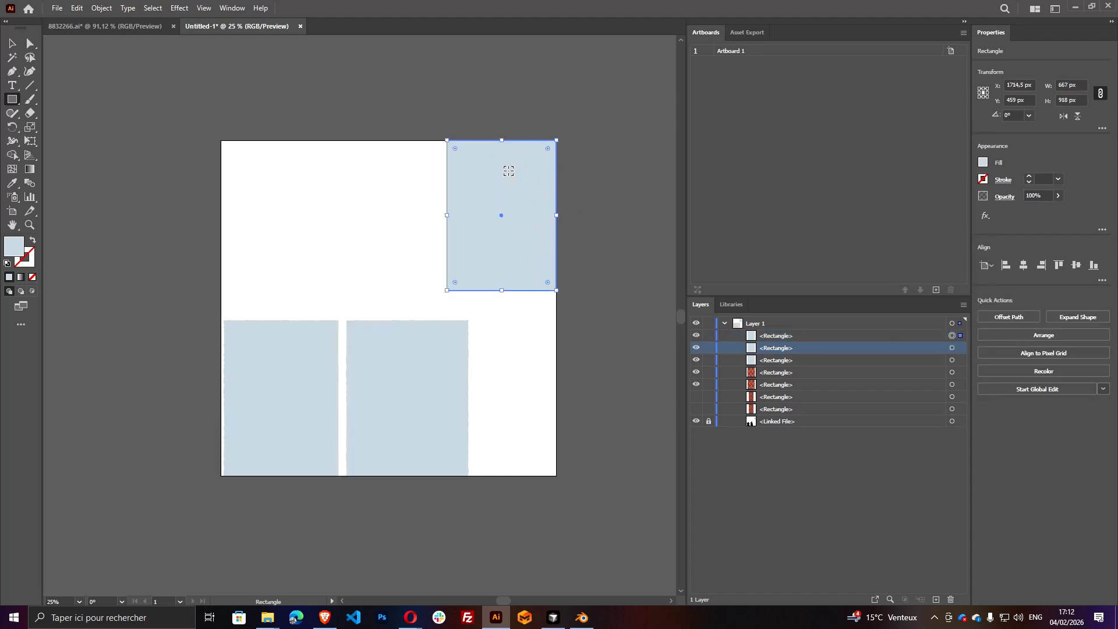
scroll(509, 170, up, 2)
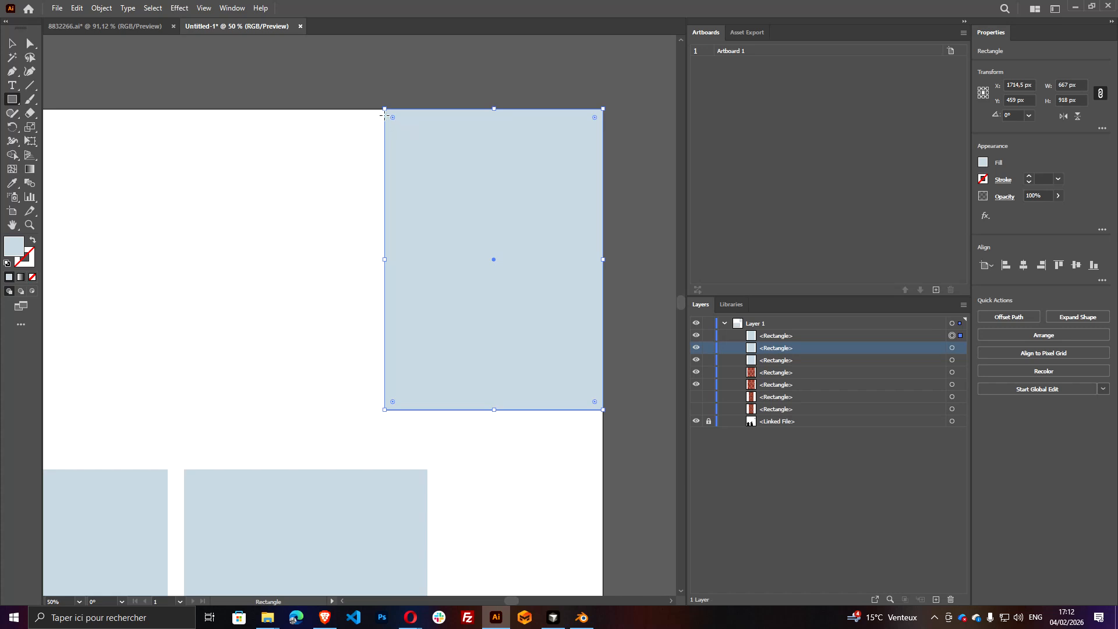
key(v)
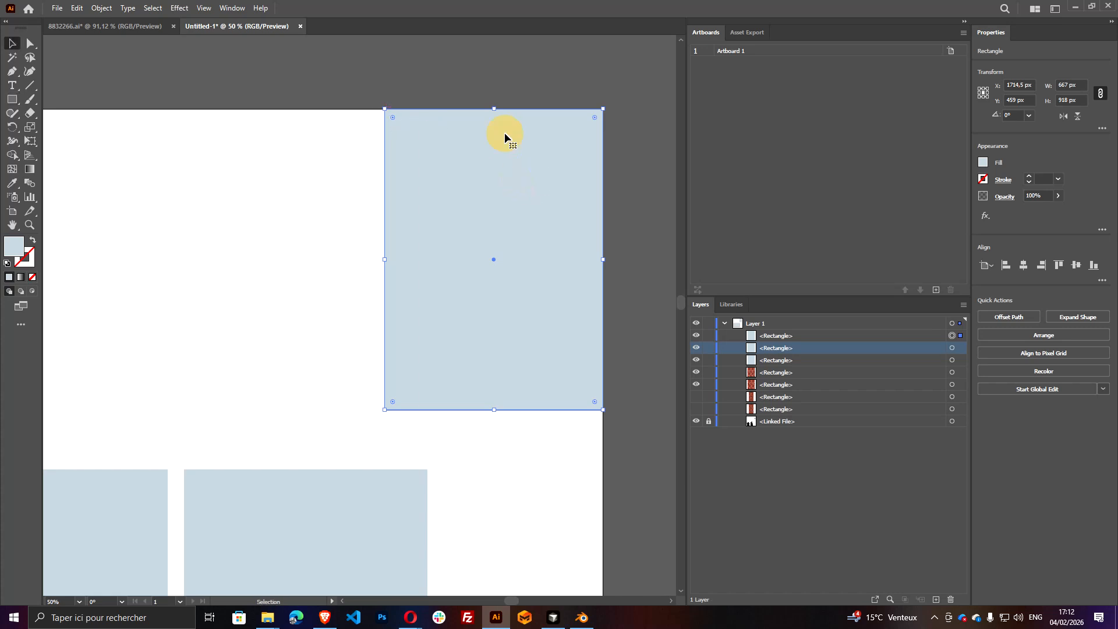
mouse_move(494, 109)
mouse_down()
mouse_move(499, 120)
mouse_move(500, 109)
mouse_up()
key(ctrl+minus)
click(562, 407)
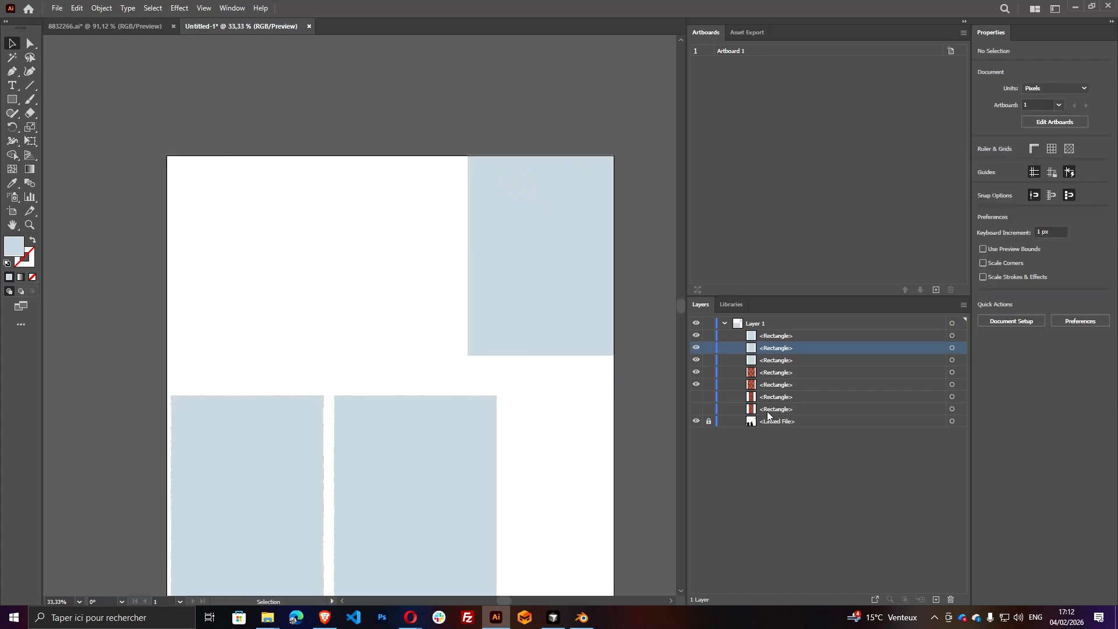
Move both visible patterned rectangles above the plain blue-grey rectangles in the layer order
click(759, 384)
shift+click(762, 373)
drag(763, 372, 781, 326)
scroll(445, 425, down, 3)
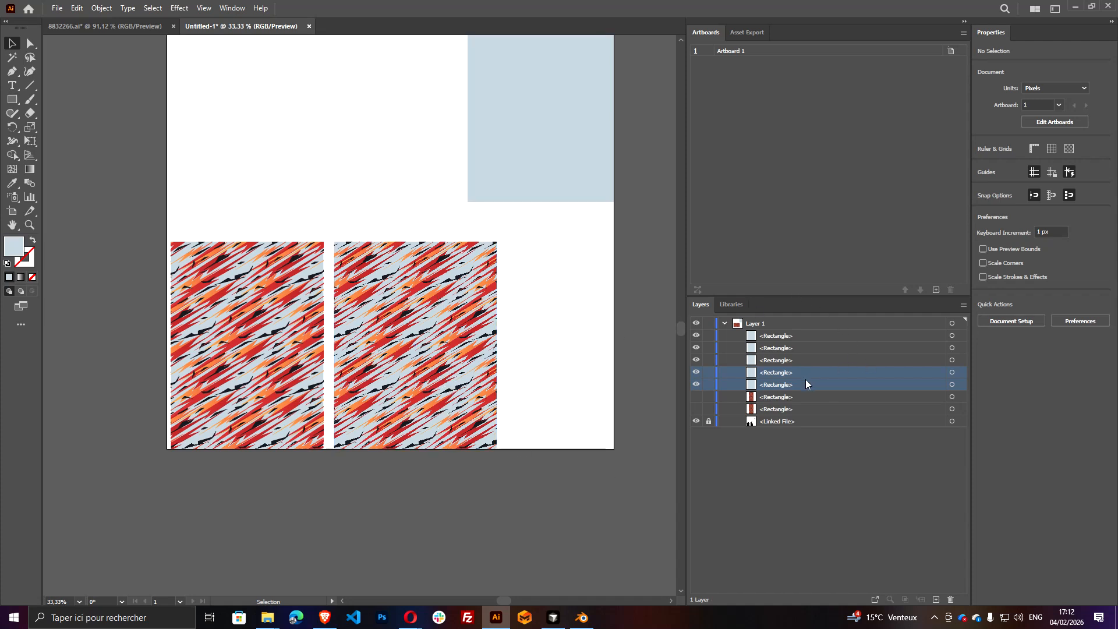
Delete the two old hidden patterned rectangles just above the linked UV file
click(795, 395)
shift+click(794, 407)
click(697, 398)
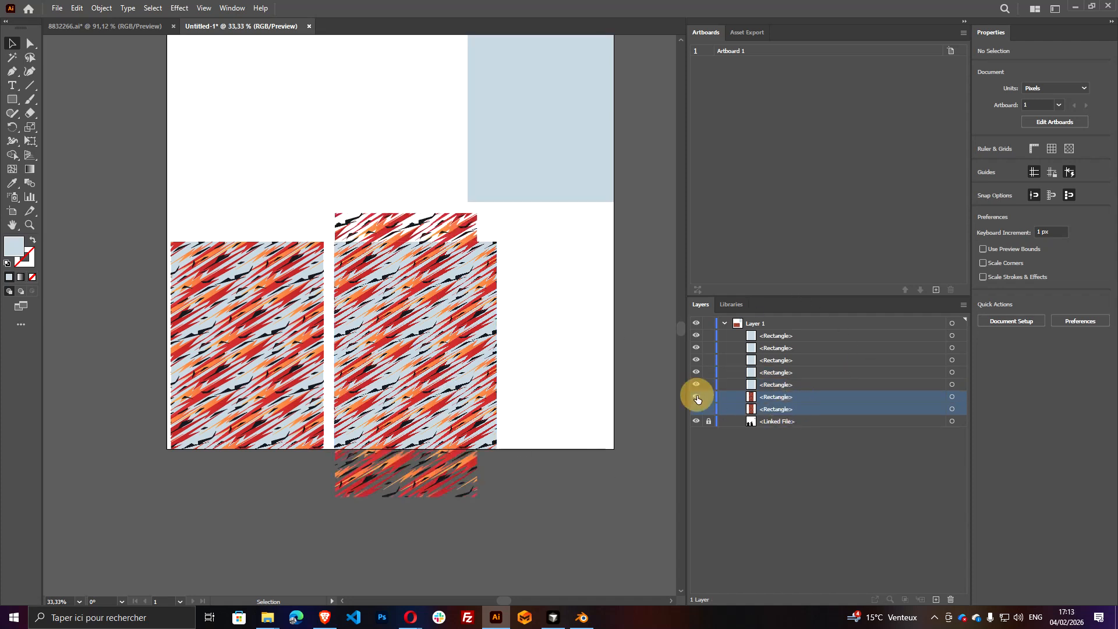
click(697, 397)
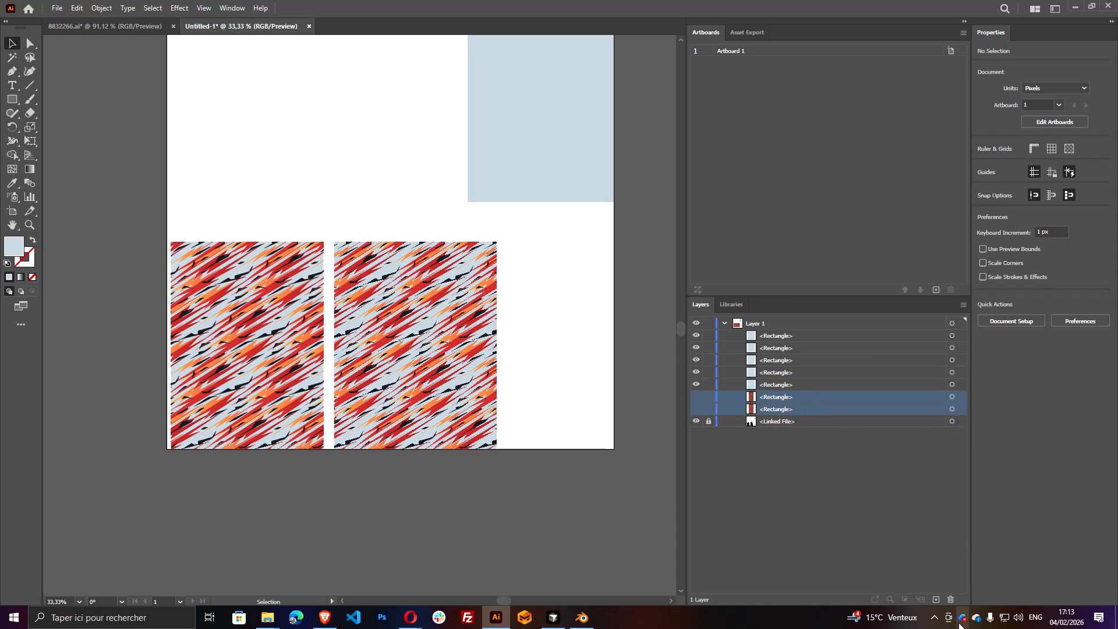
click(952, 599)
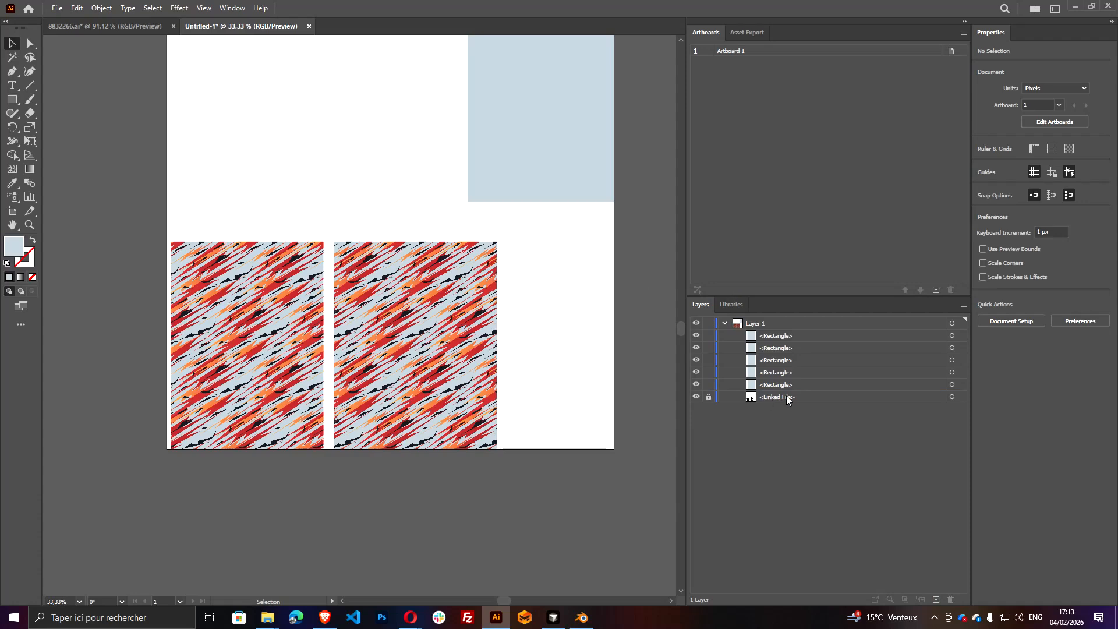
Expand the fill of the patterned rectangle over the front jersey into editable artwork
click(953, 348)
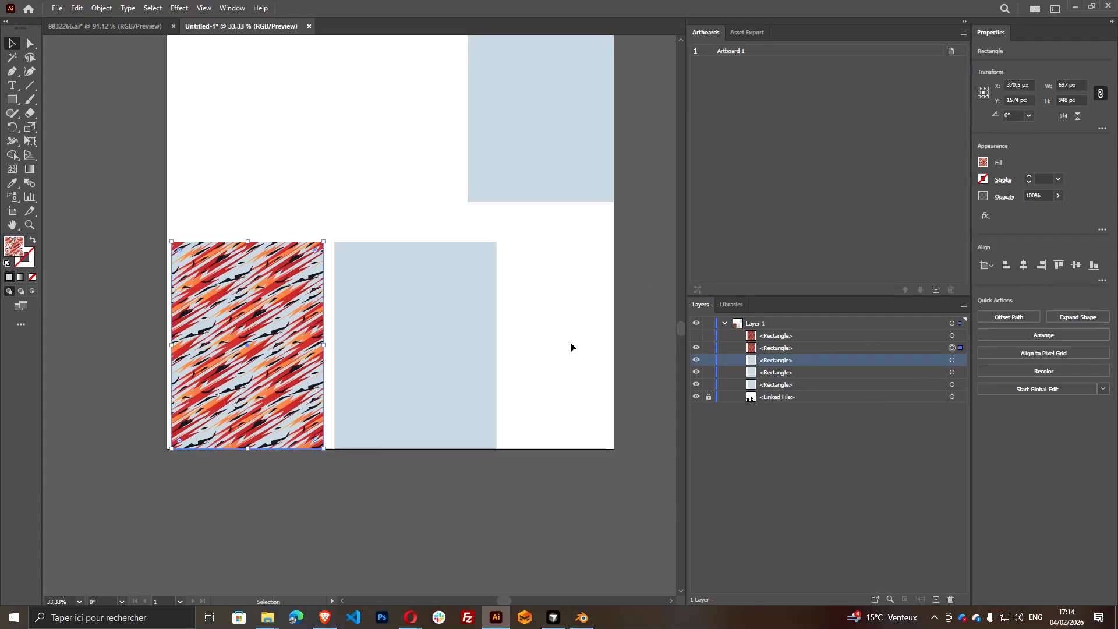
click(101, 8)
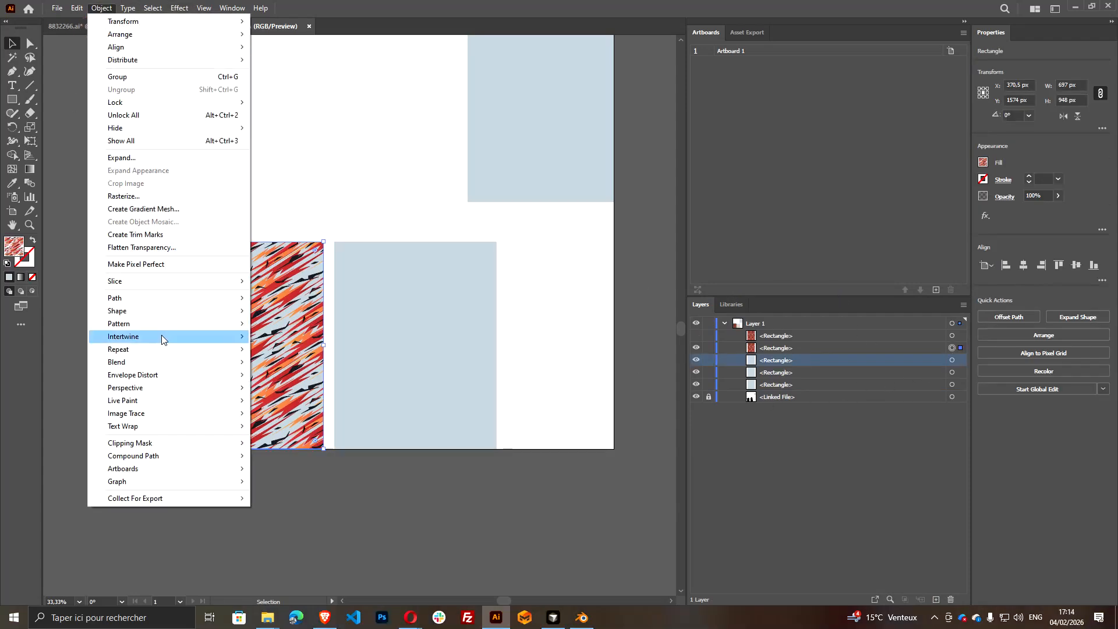
mouse_move(138, 348)
mouse_move(139, 302)
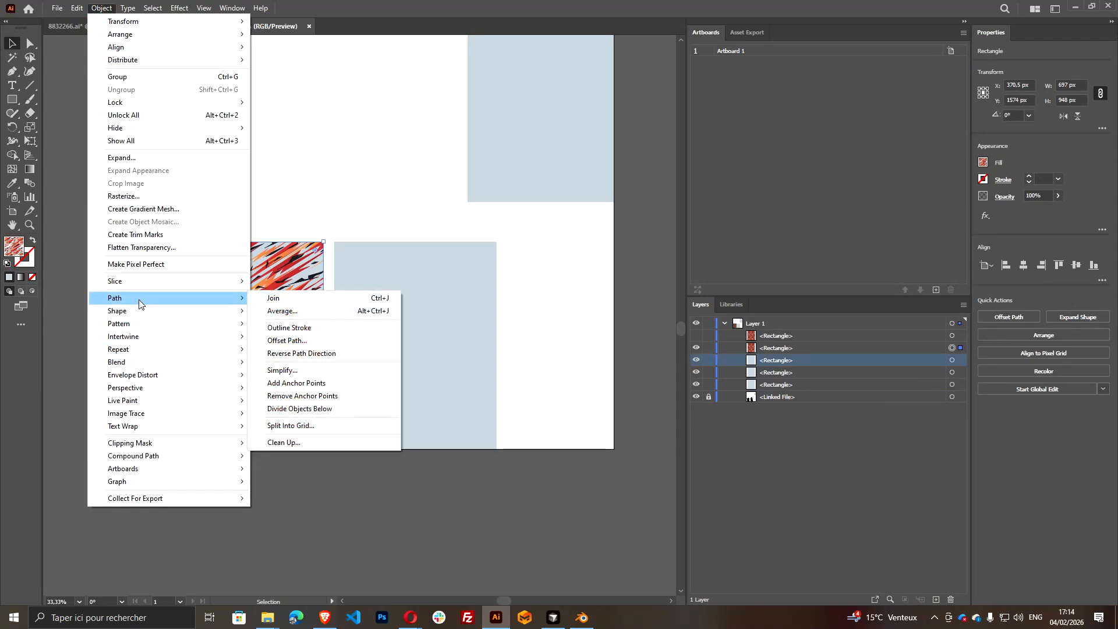
click(143, 157)
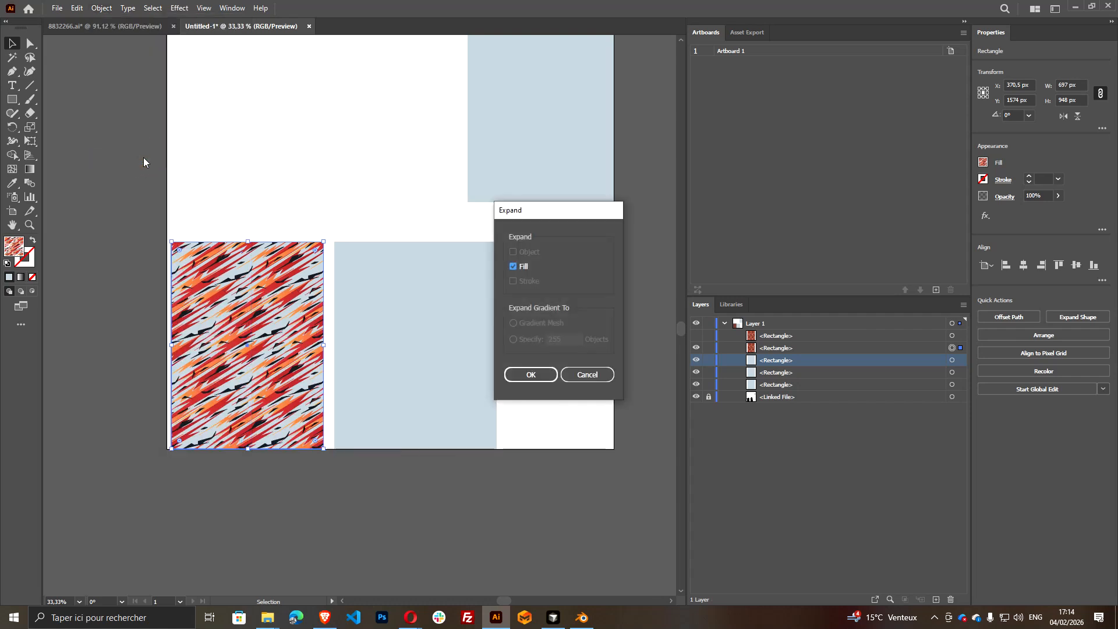
click(531, 374)
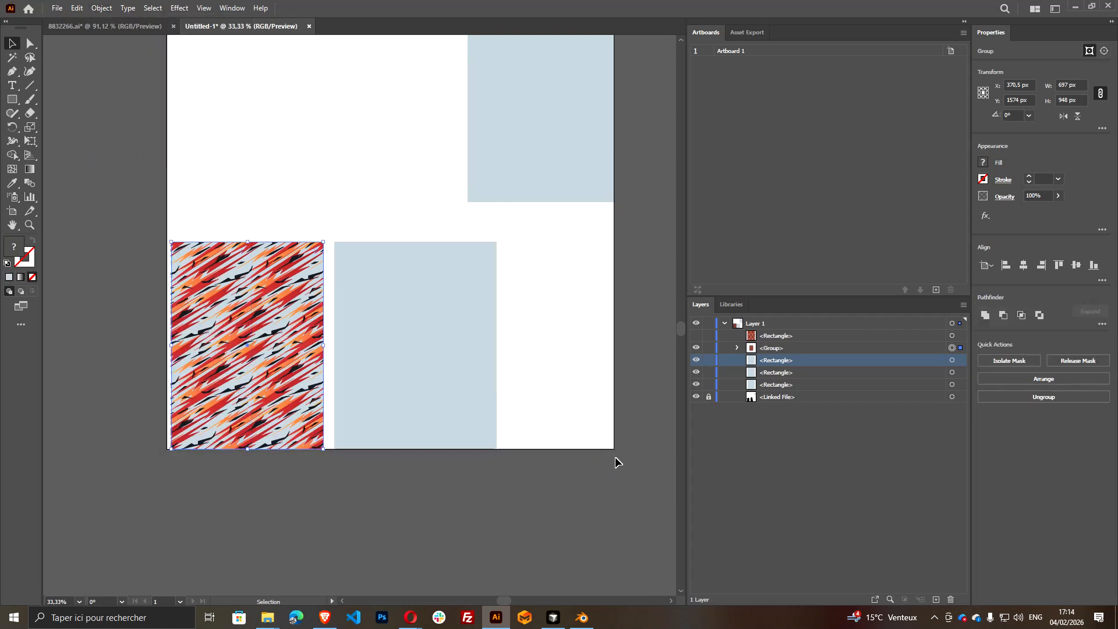
Go through the expanded pattern's nested clip groups and select the first dark path in the innermost group
click(737, 348)
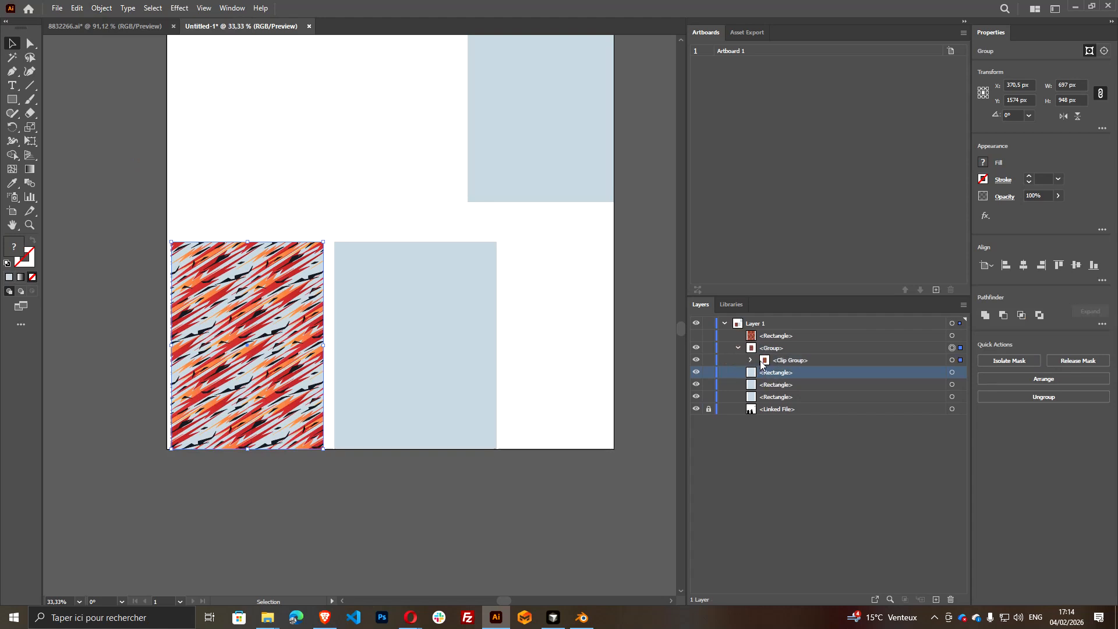
click(752, 360)
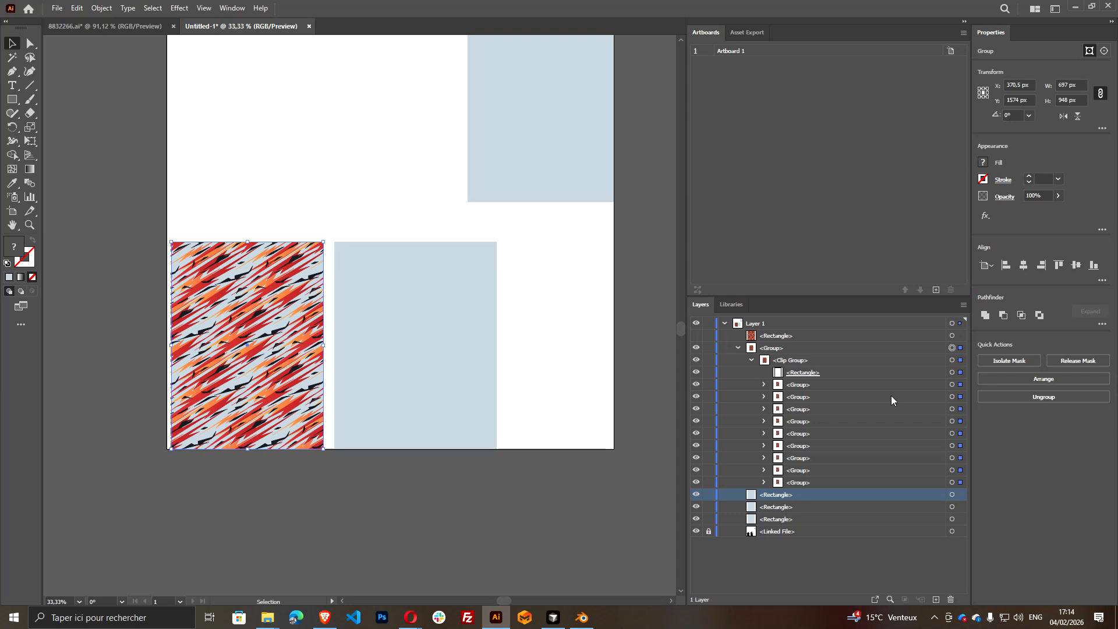
click(764, 384)
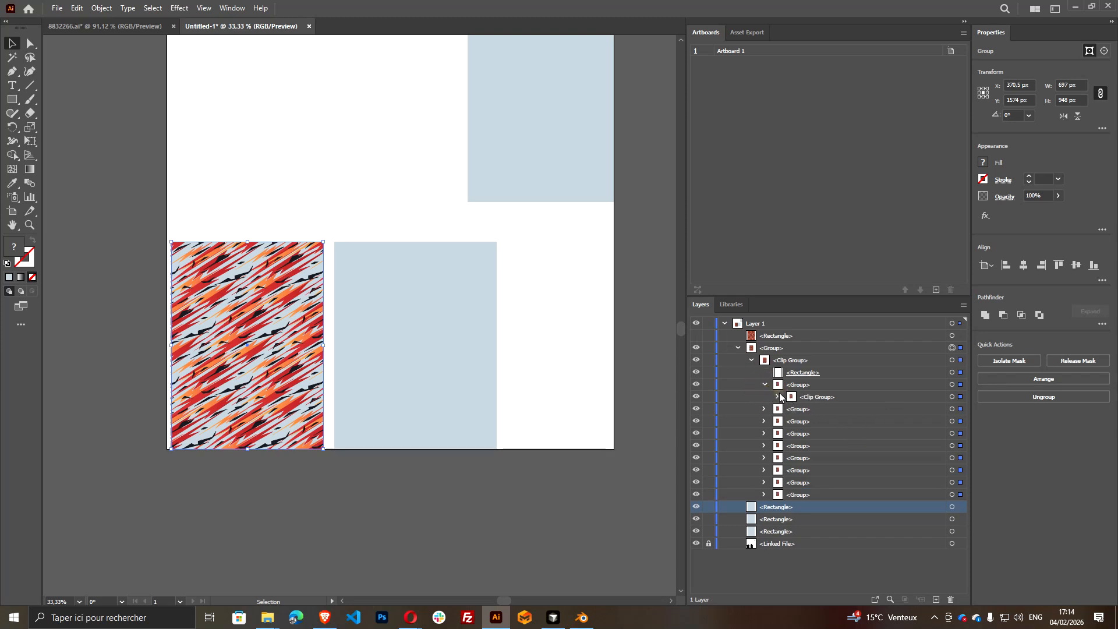
click(778, 396)
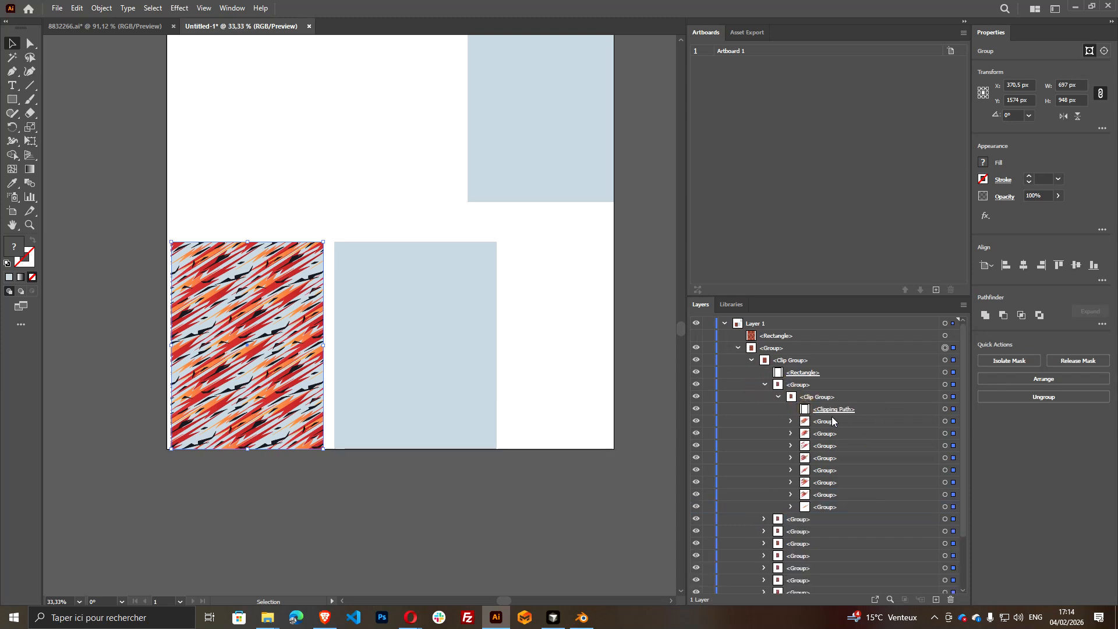
click(791, 421)
click(953, 435)
scroll(311, 354, down, 3)
scroll(110, 417, up, 5)
scroll(352, 310, down, 3)
scroll(455, 266, down, 2)
scroll(470, 271, right, 3)
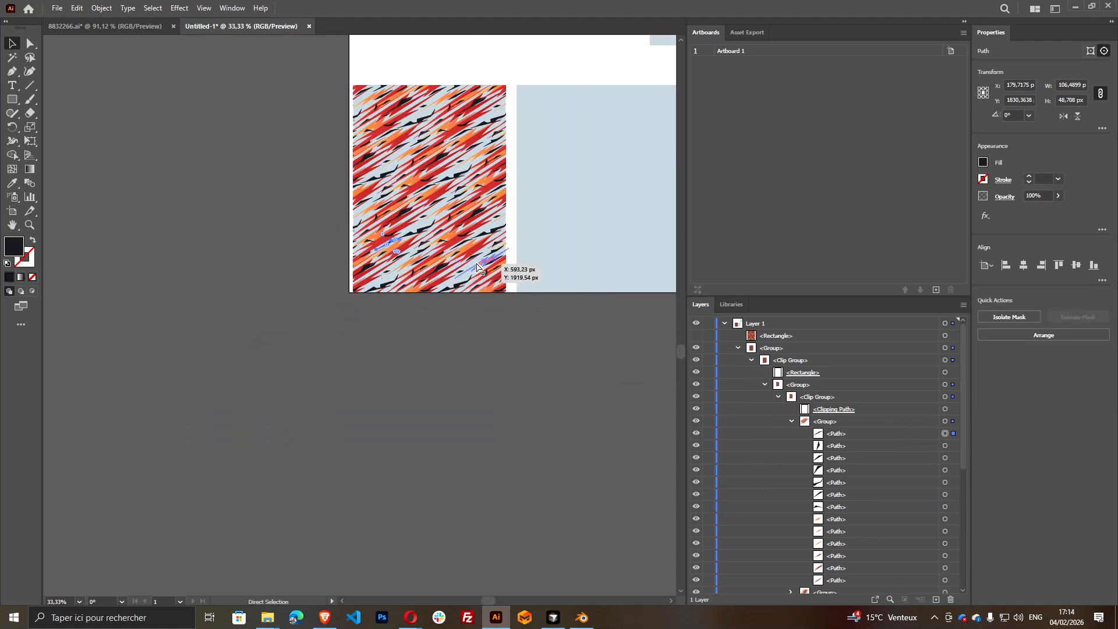
scroll(464, 272, up, 2)
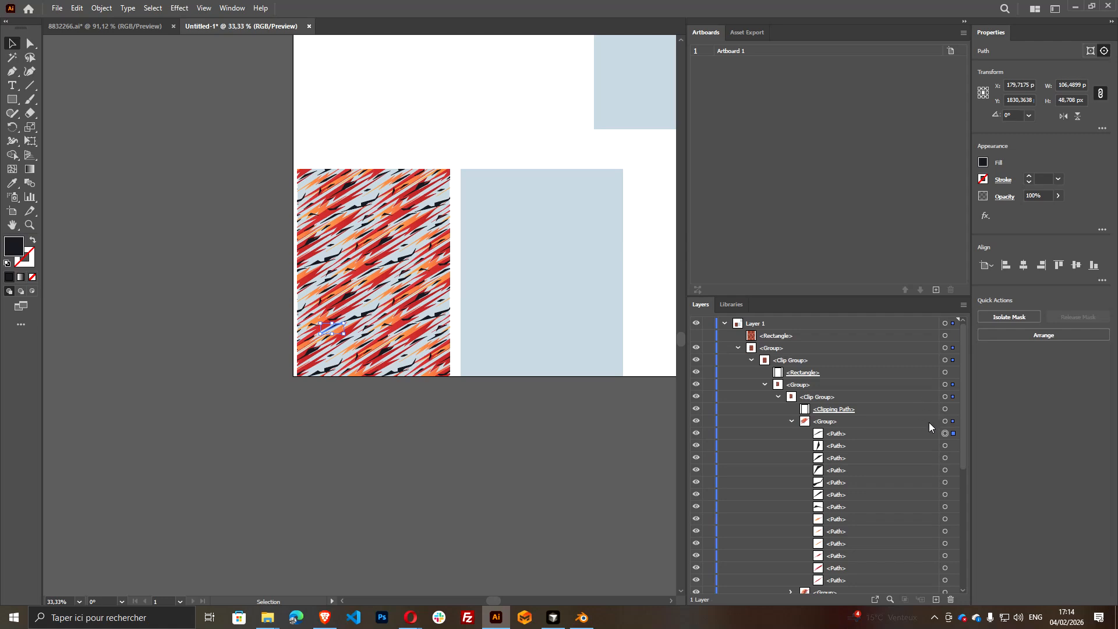
Select all paths with the same dark fill and stroke, then cut them from the clip groups and paste them in front
click(153, 7)
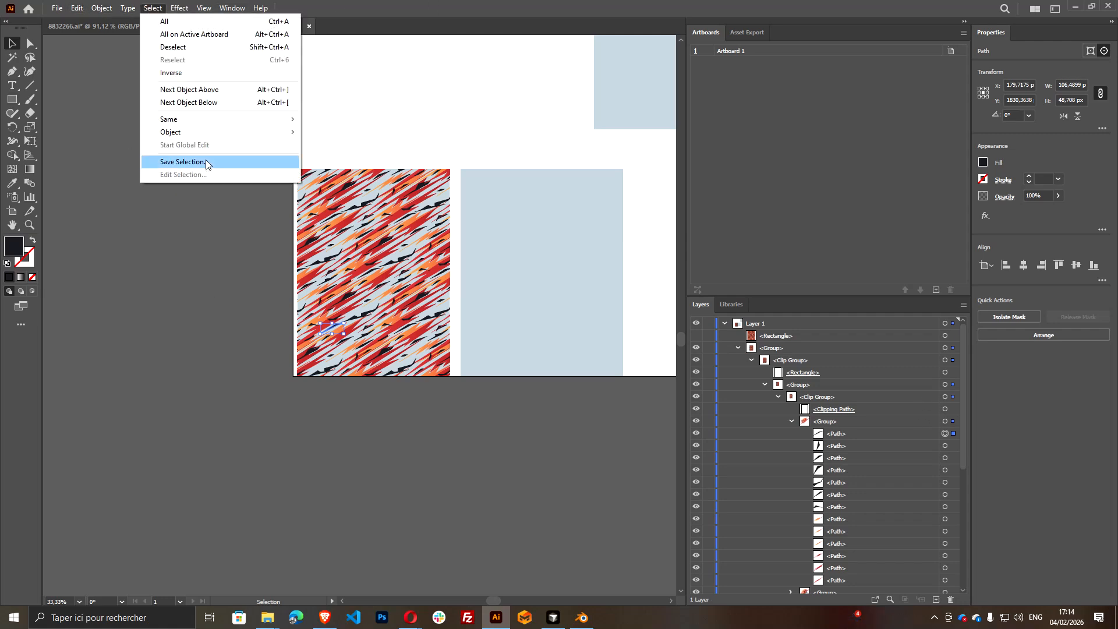
mouse_move(203, 125)
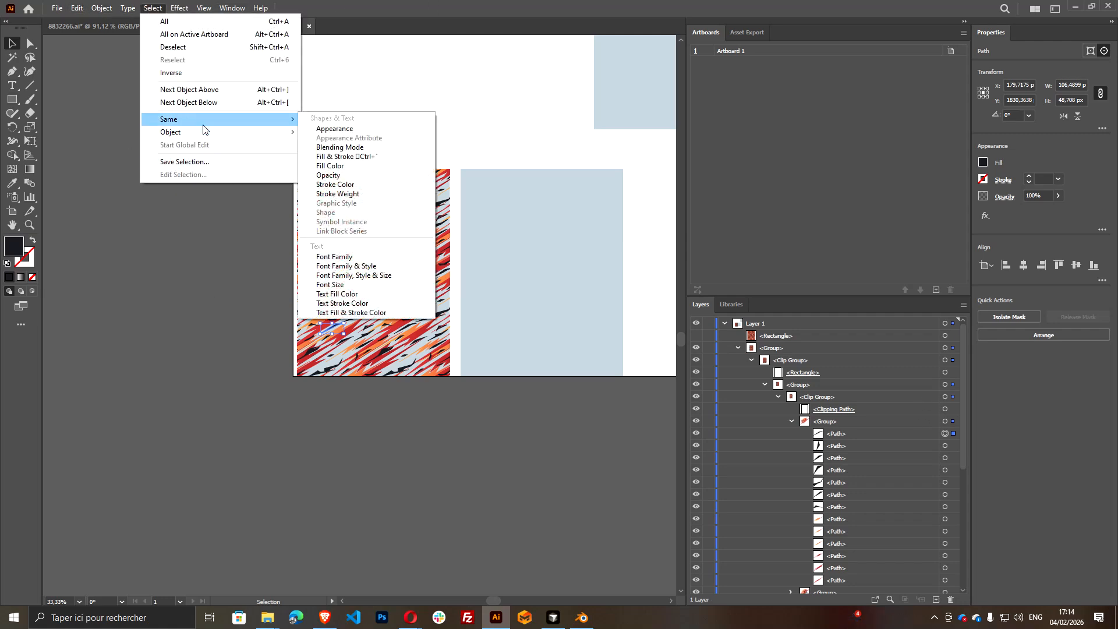
click(393, 156)
scroll(434, 259, up, 2)
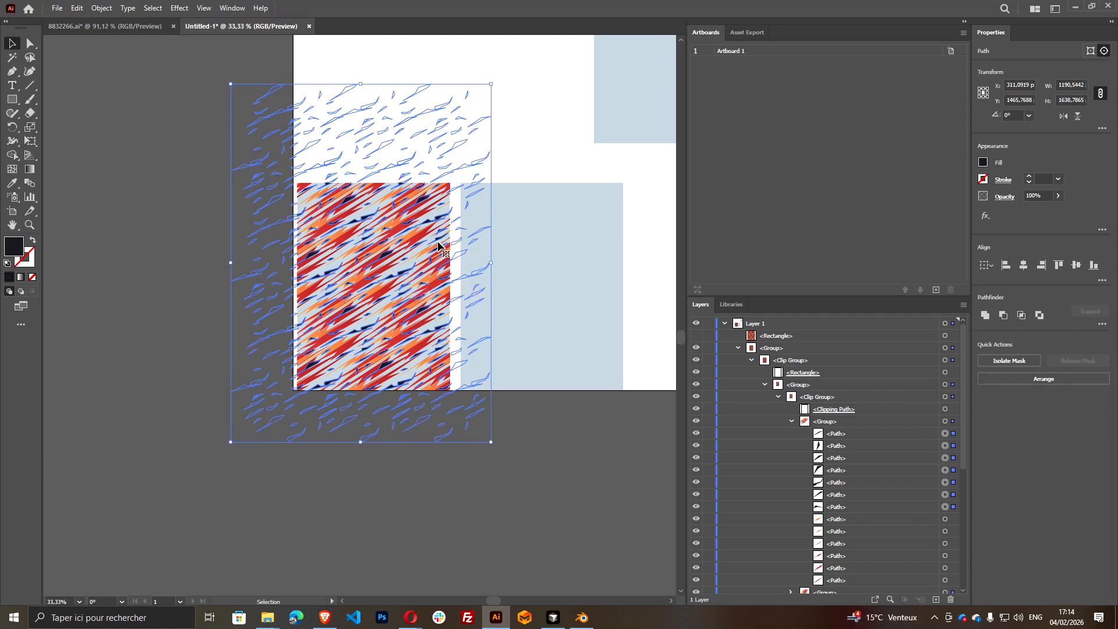
key(a)
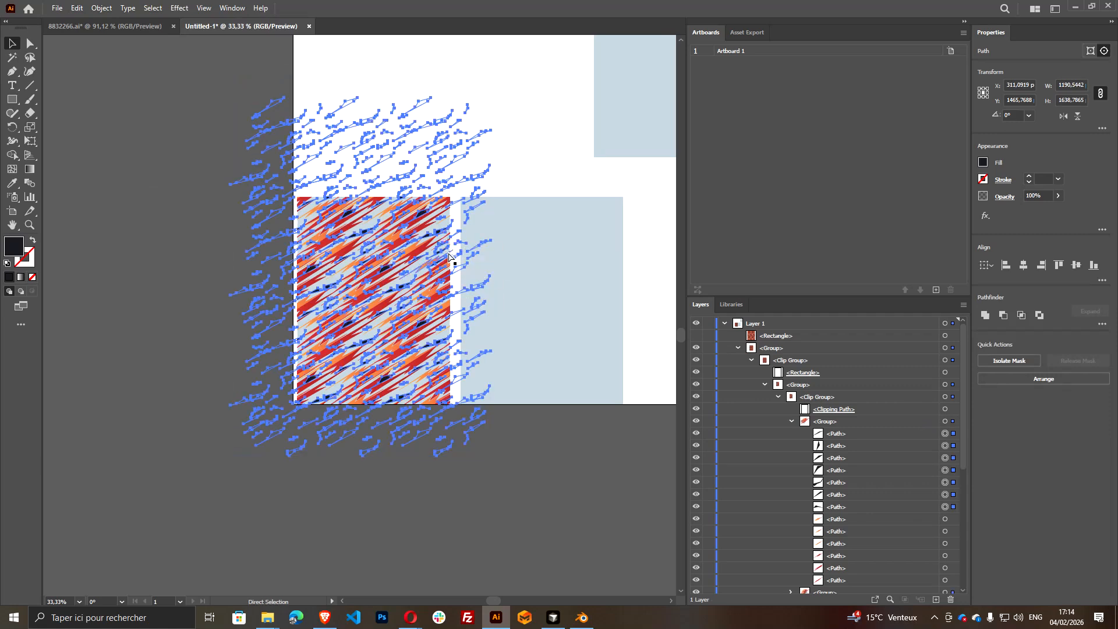
key(Delete)
key(ctrl+f)
key(v)
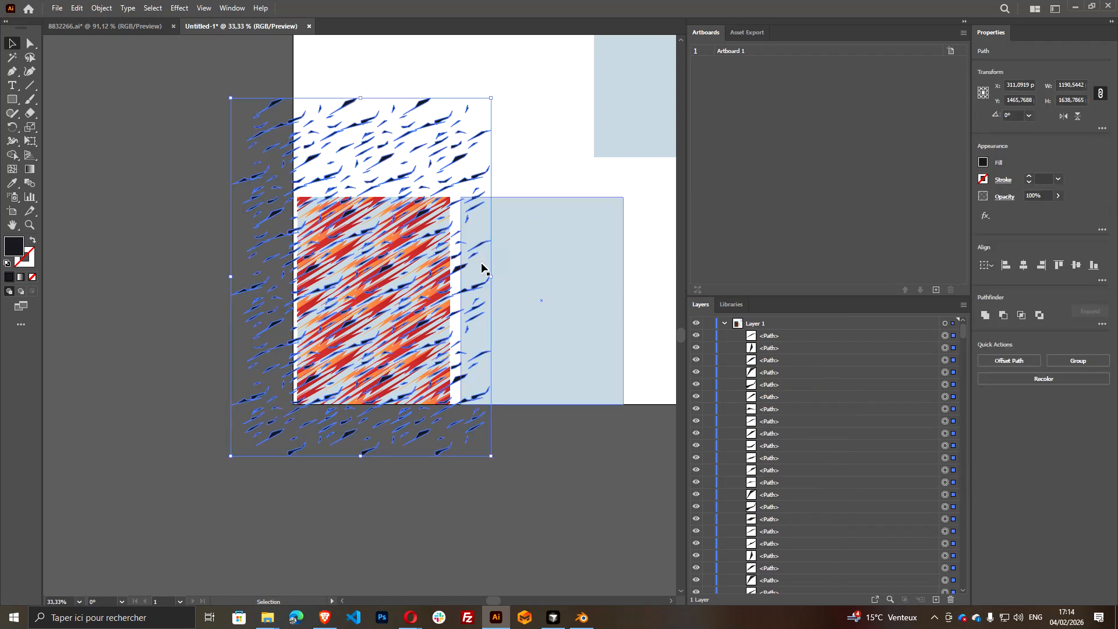
Combine the extracted dark paths into a single compound path
click(101, 9)
mouse_move(205, 455)
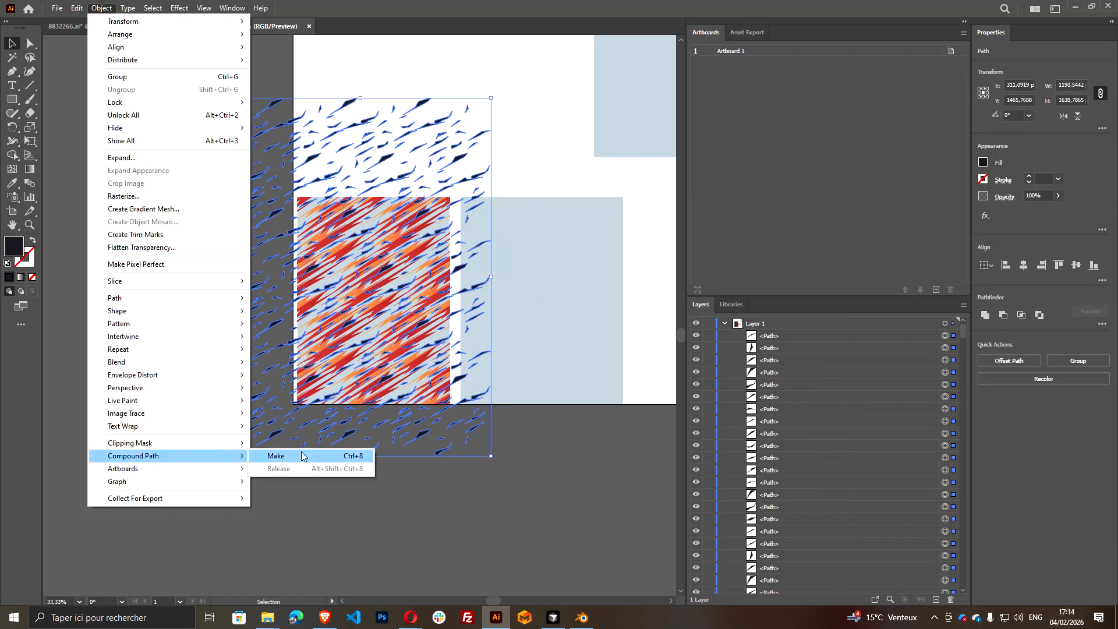
click(303, 456)
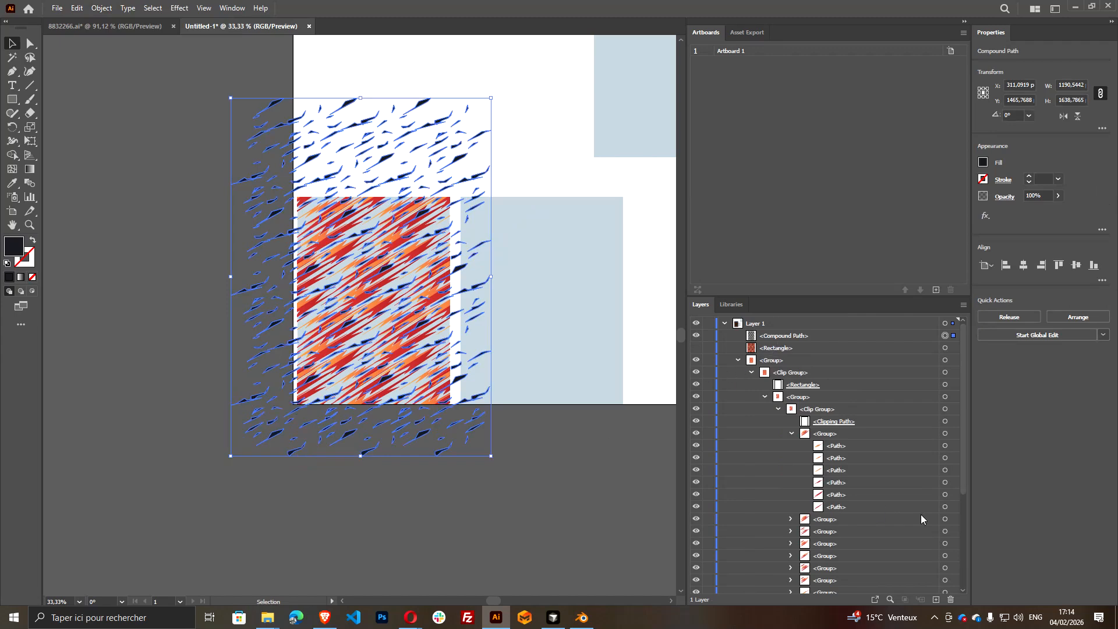
Move all paths matching the first orange gradient path out of the clip groups and combine them into a compound path
click(945, 445)
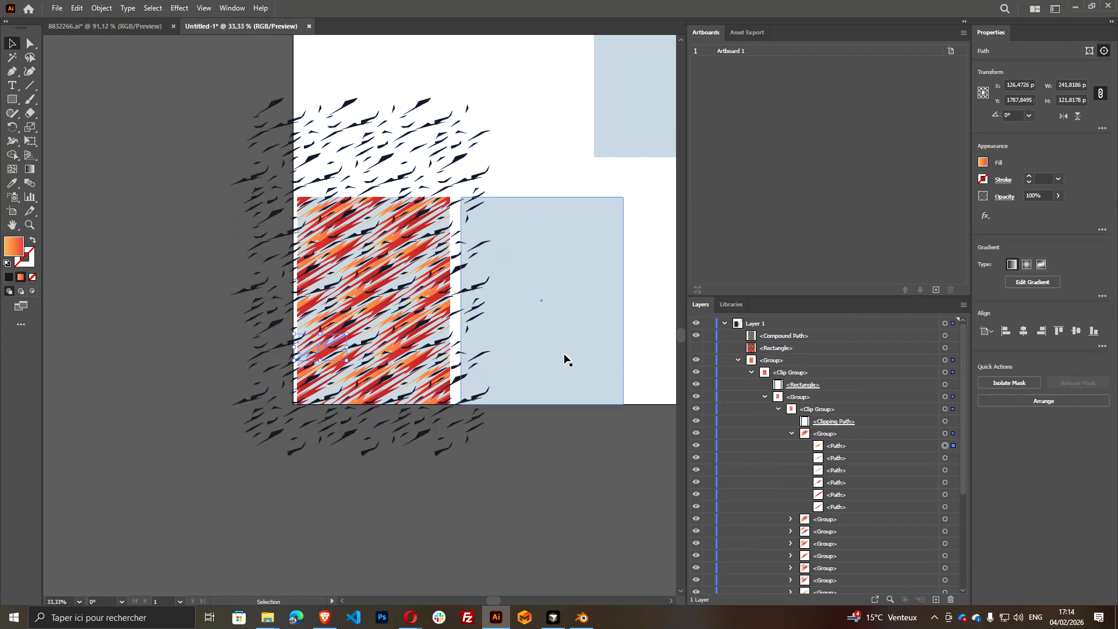
click(428, 343)
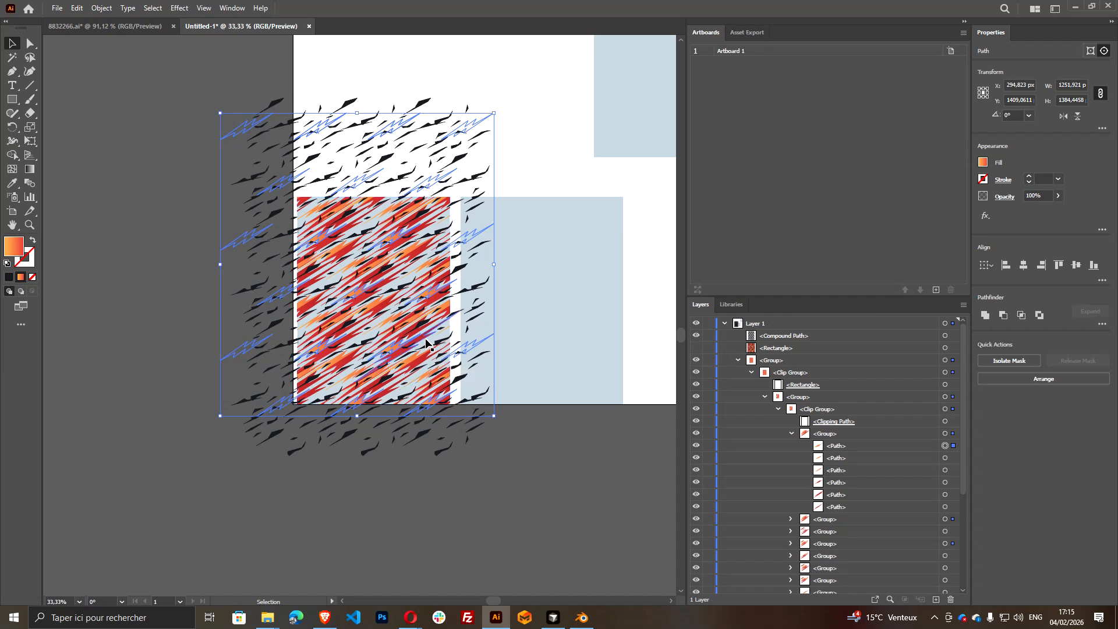
key(Delete)
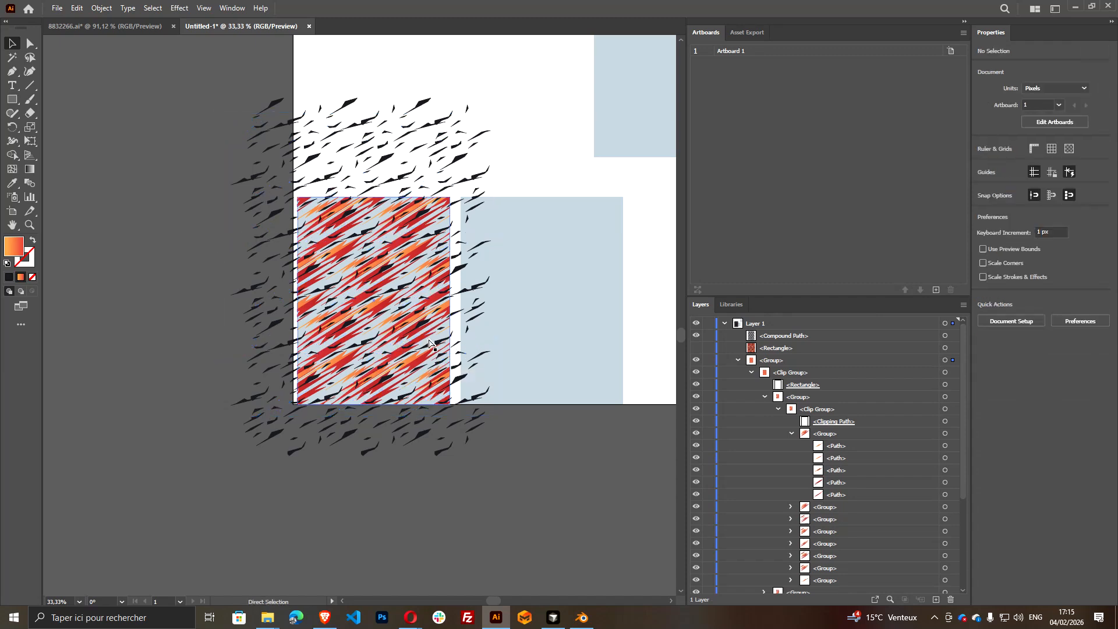
key(ctrl+z)
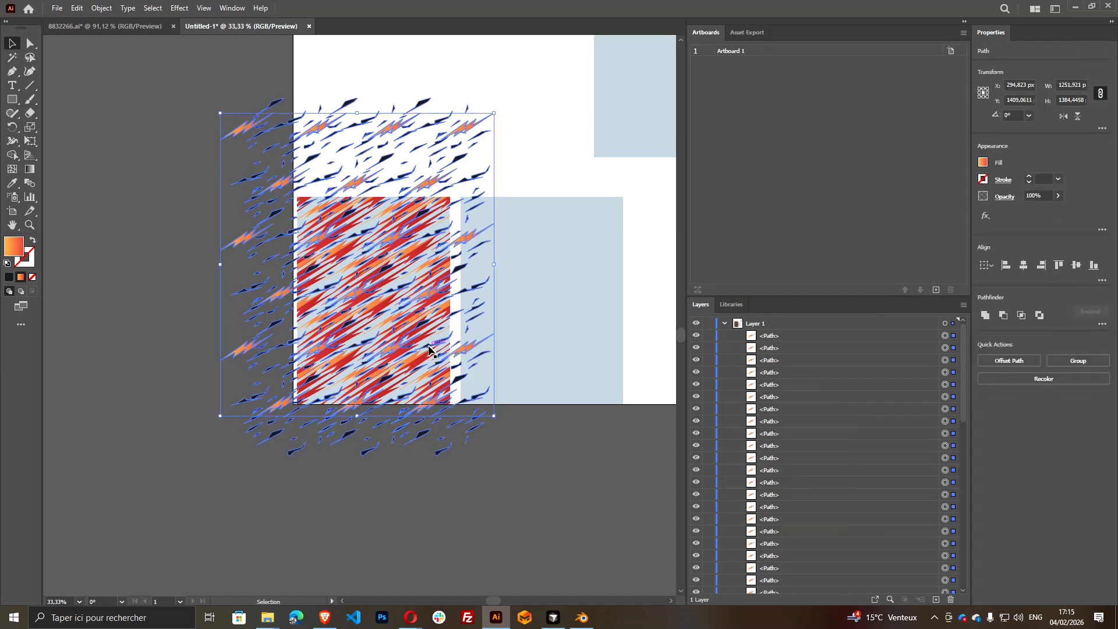
key(ctrl+8)
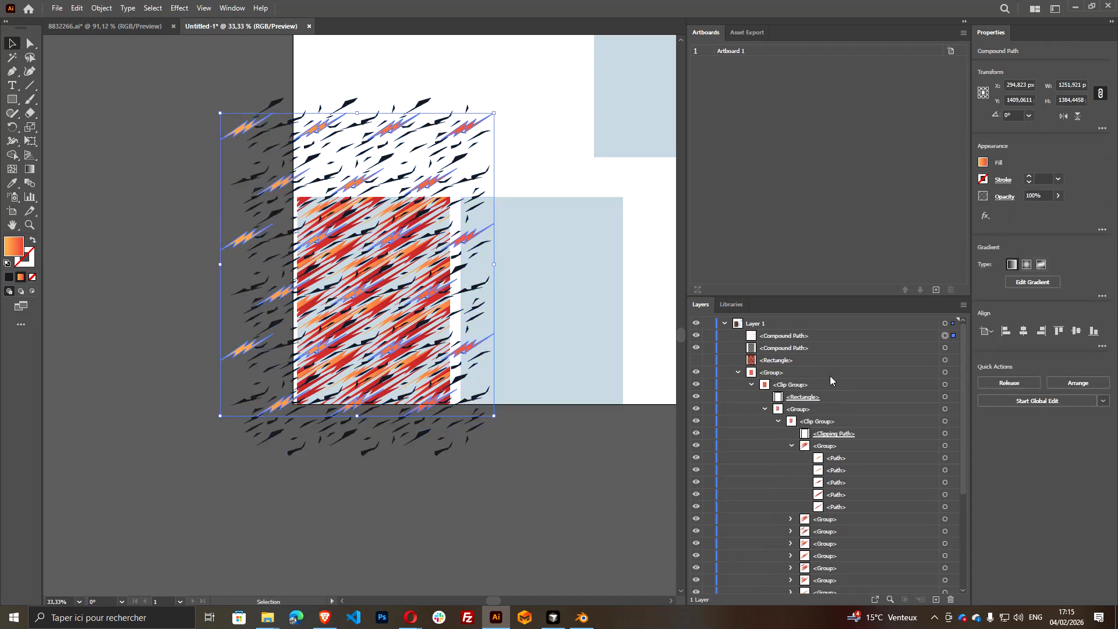
Move all paths matching the remaining orange gradient path out of the clip groups and combine them into a compound path
scroll(892, 466, down, 4)
scroll(941, 389, up, 2)
click(945, 385)
scroll(526, 411, up, 1)
key(ctrl+6)
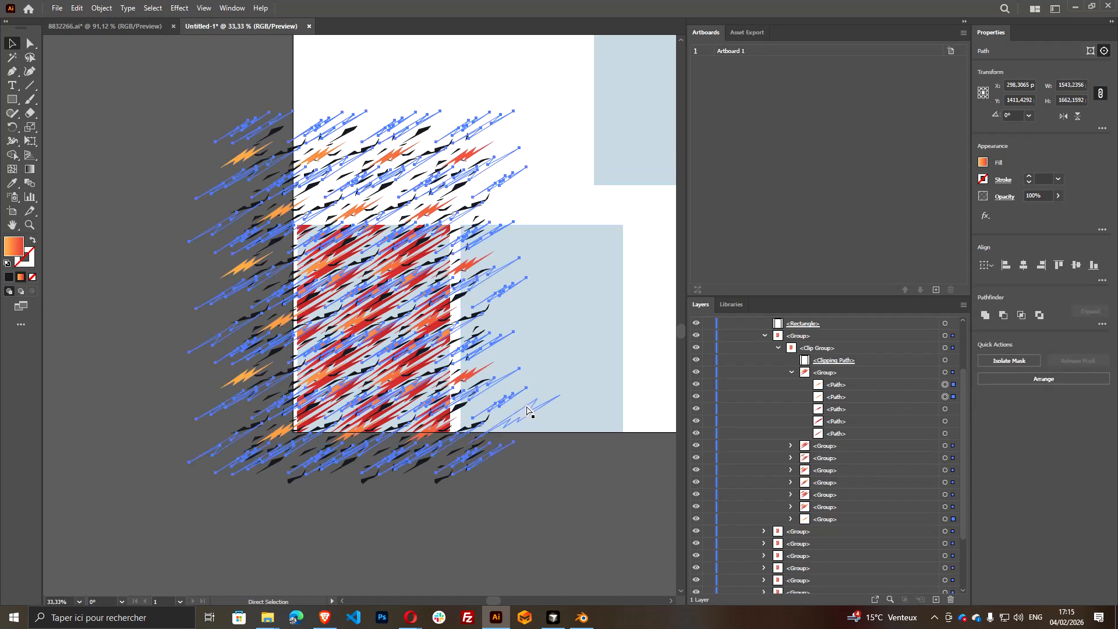
scroll(556, 408, up, 1)
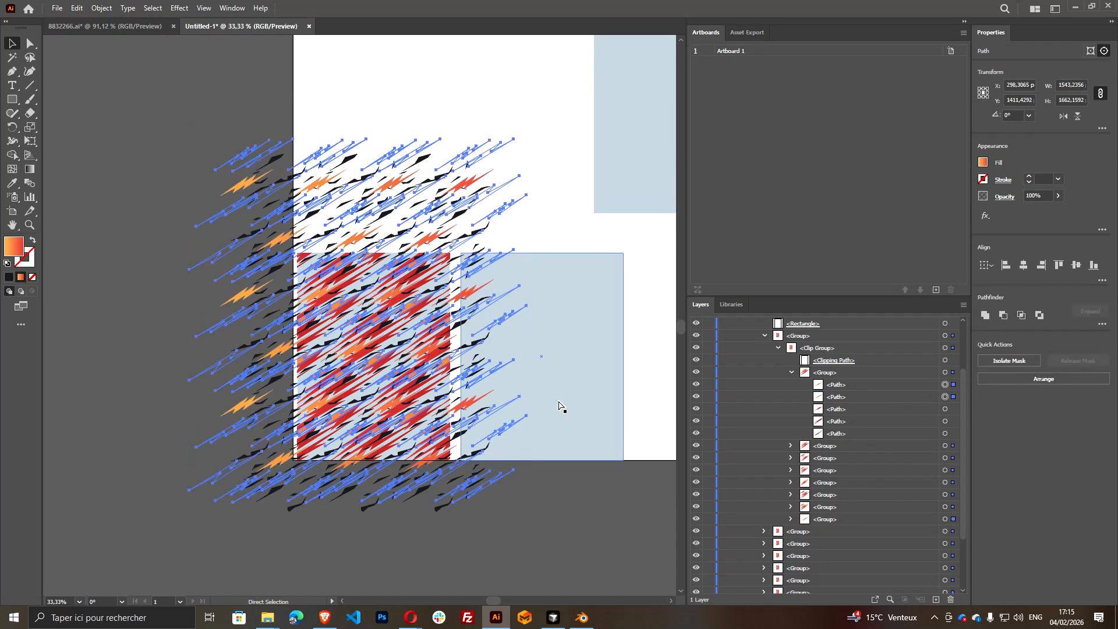
key(Delete)
scroll(558, 406, up, 2)
key(ctrl+z)
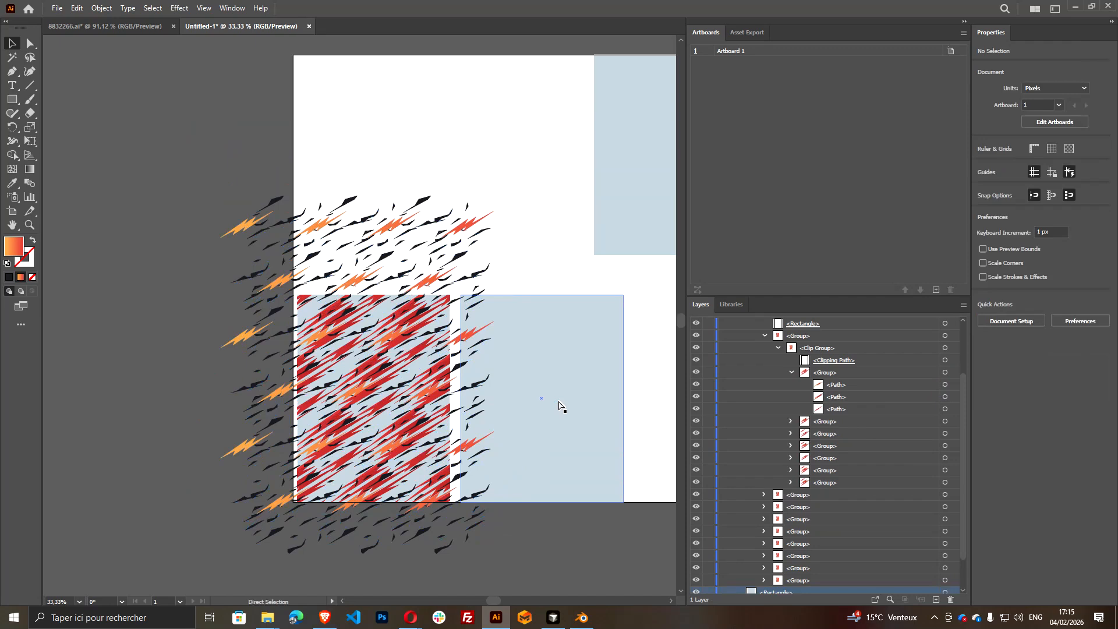
key(v)
scroll(942, 321, up, 1)
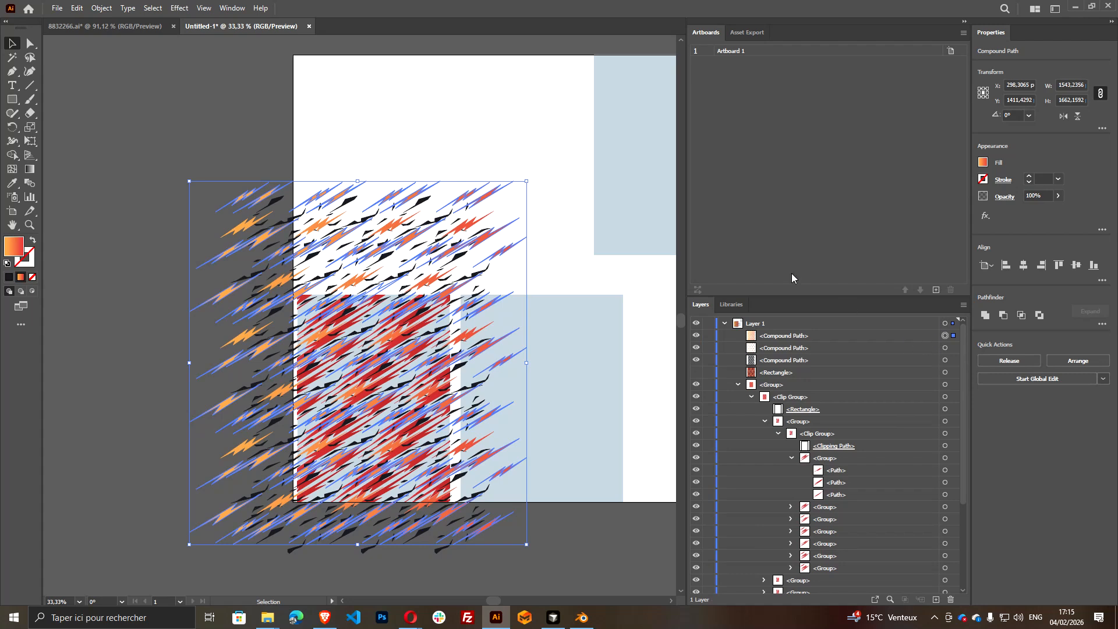
Move all the red gradient paths out of the clip groups, paste them in front and combine them into a compound path
scroll(882, 463, down, 3)
click(945, 360)
key(ctrl+6)
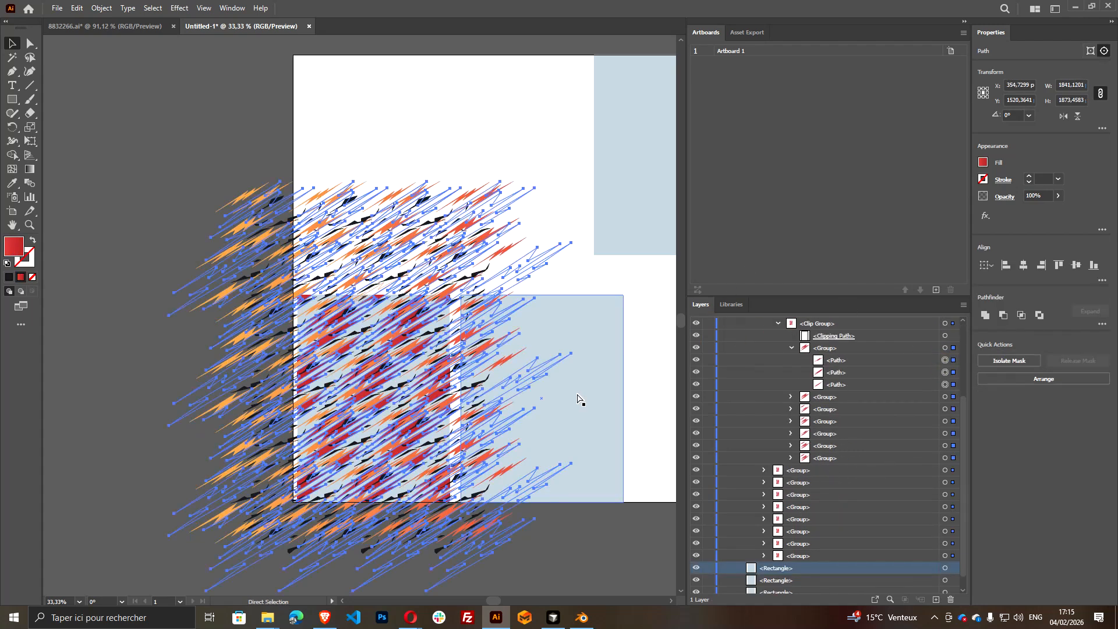
scroll(527, 400, down, 6)
scroll(527, 385, up, 1)
key(a)
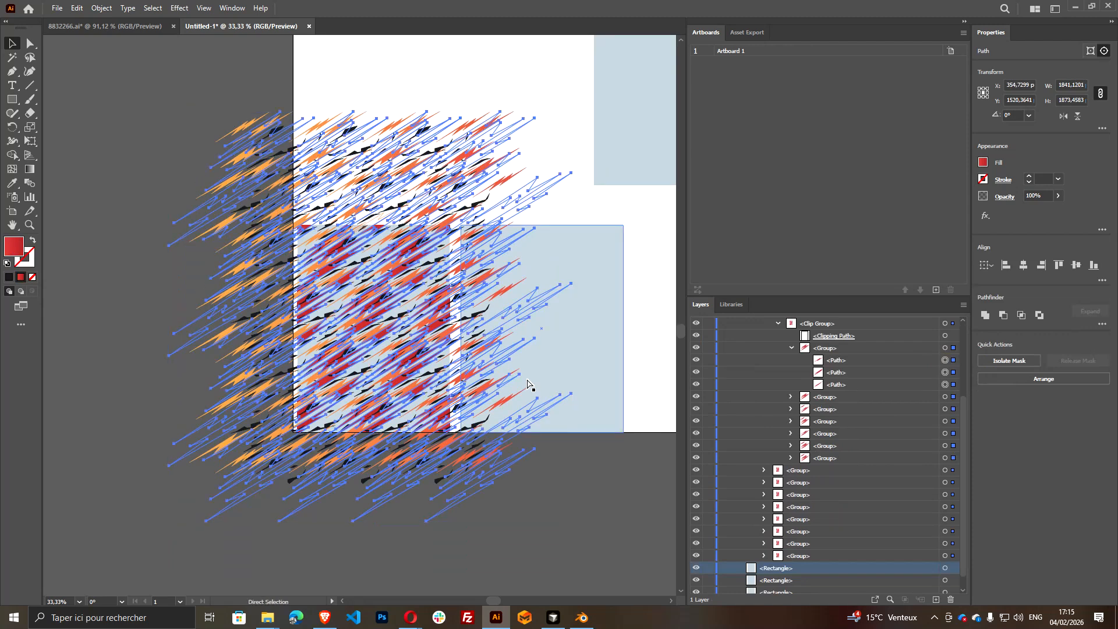
key(ctrl+x)
scroll(532, 379, up, 1)
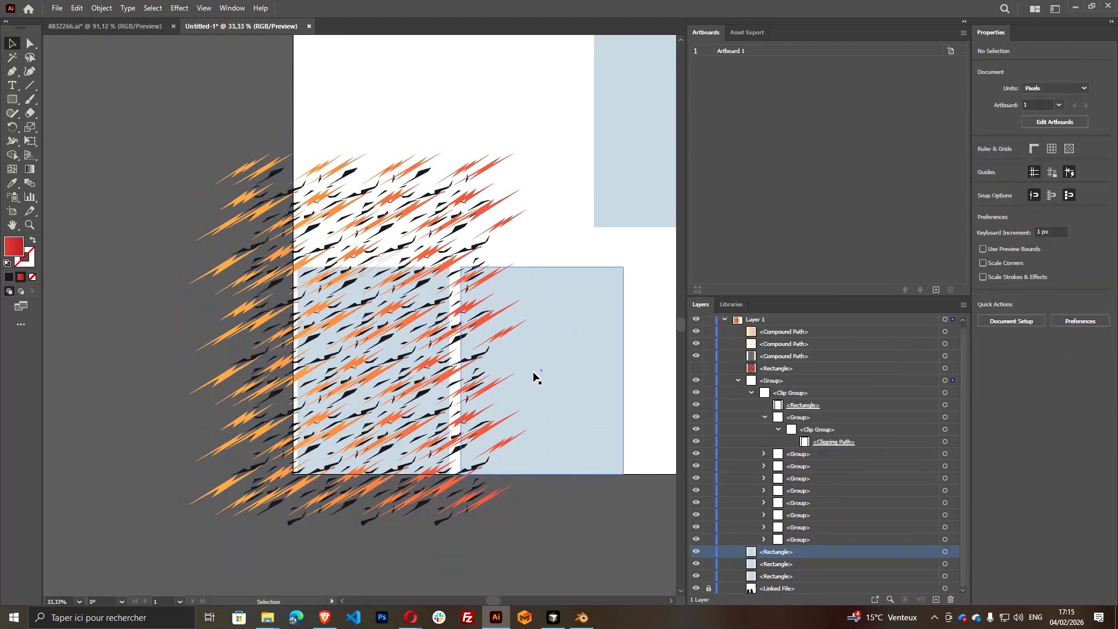
key(ctrl+f)
key(ctrl+8)
key(v)
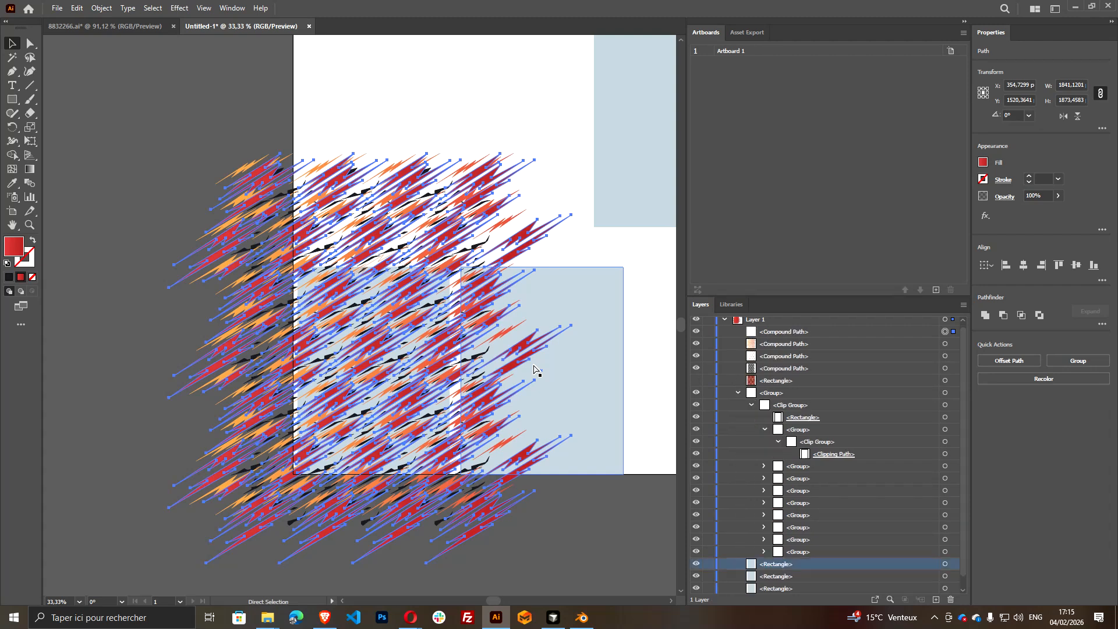
scroll(569, 432, down, 1)
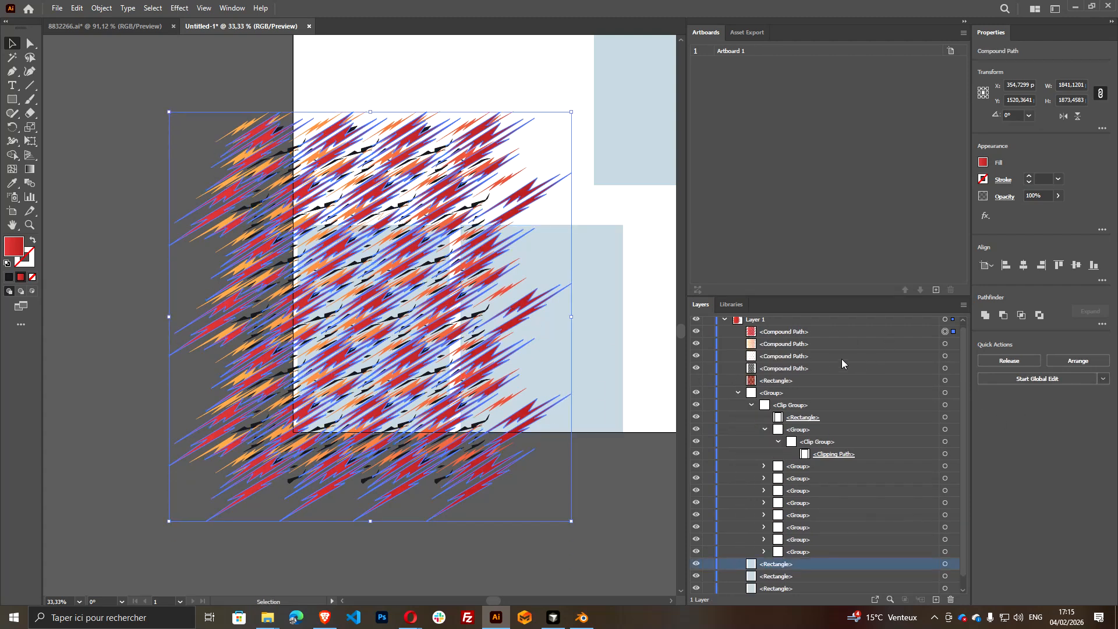
click(944, 367)
click(945, 357)
click(945, 345)
click(945, 334)
scroll(821, 478, down, 1)
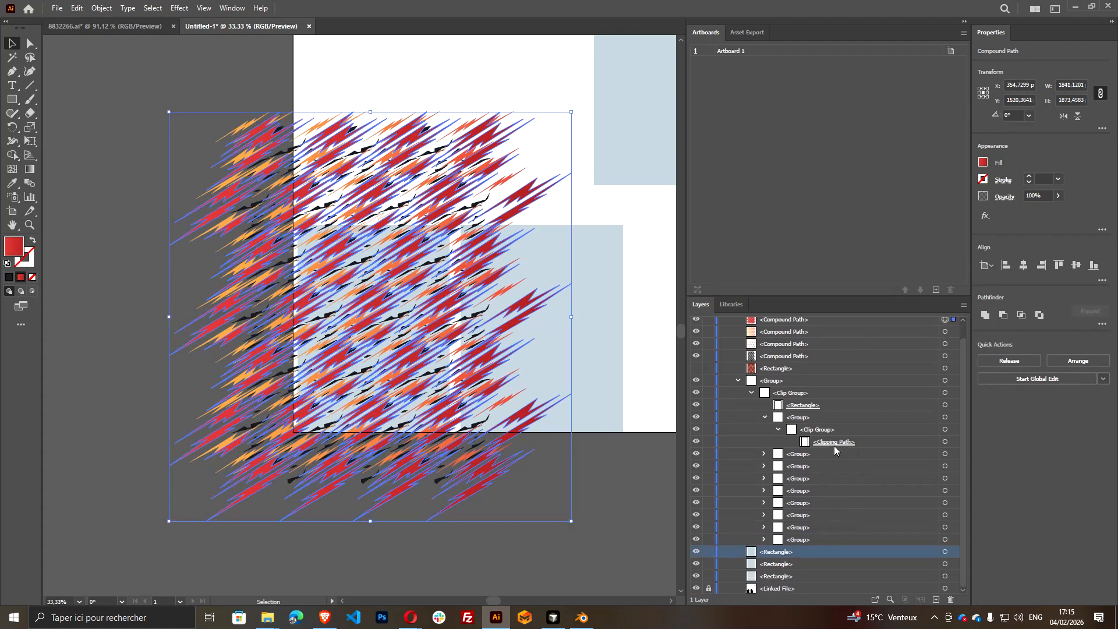
Delete the emptied groups inside the outer clip group, keeping only its clipping rectangle
click(805, 409)
click(765, 417)
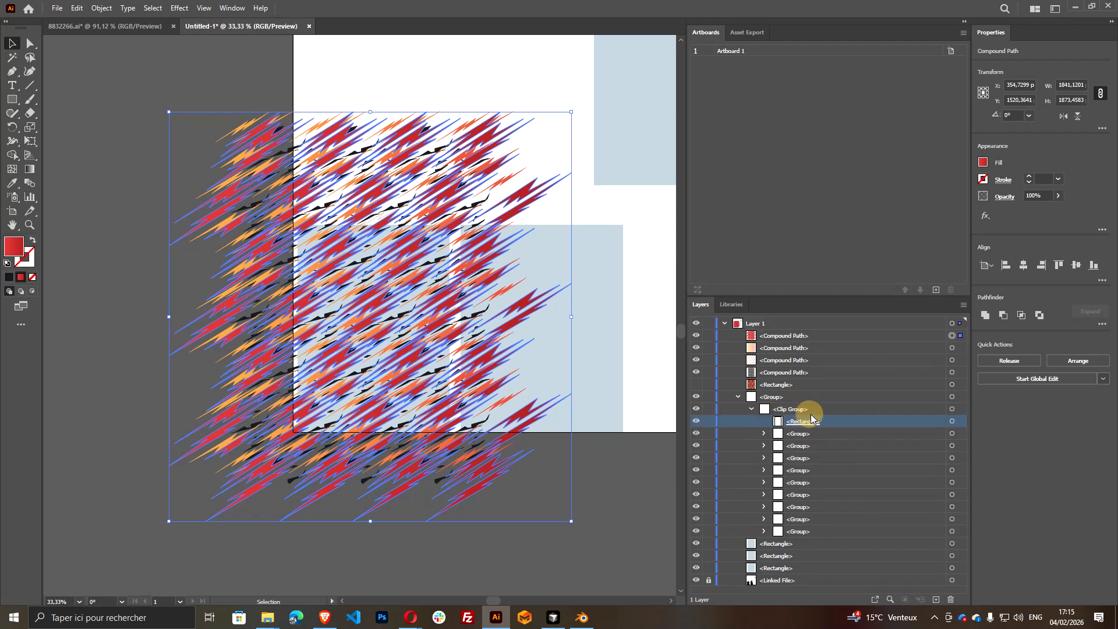
click(817, 435)
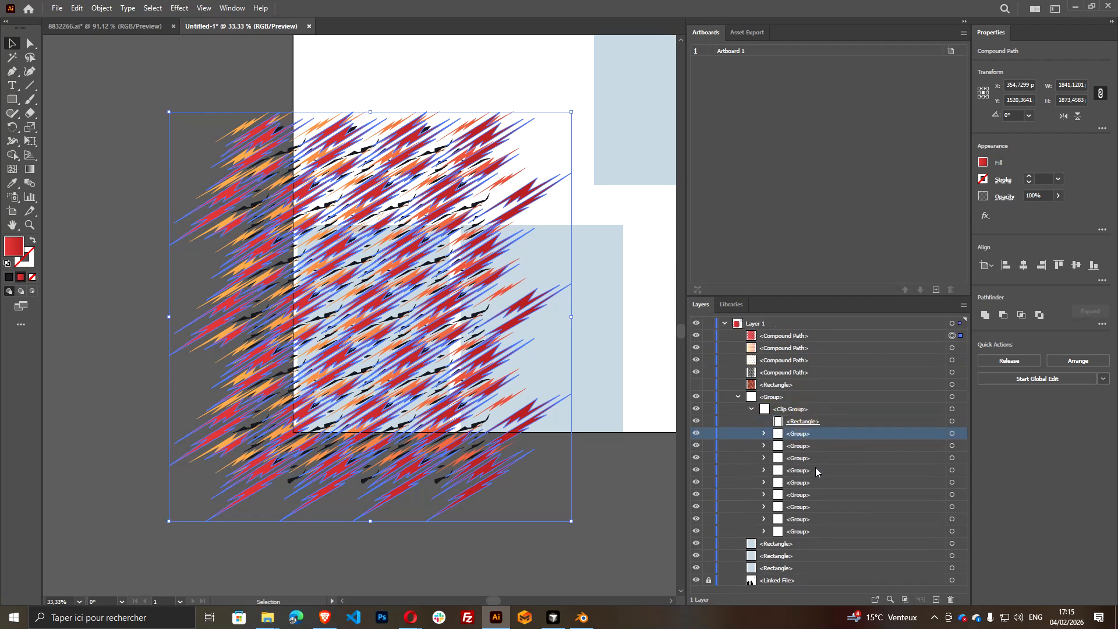
shift+click(820, 531)
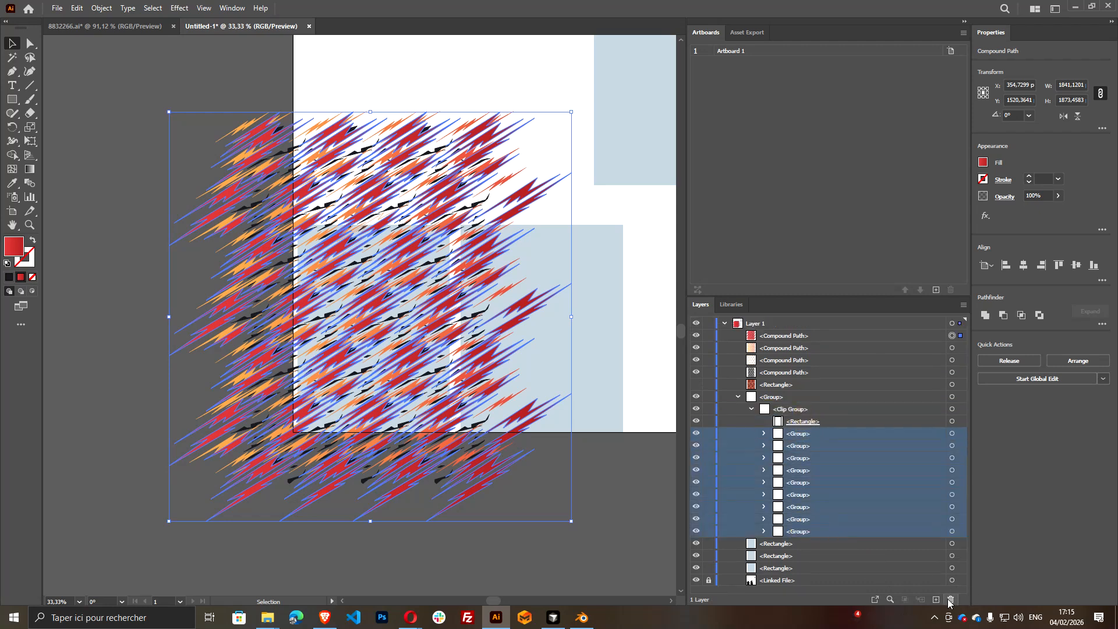
click(951, 599)
Move the four colour compound paths and the hidden pattern rectangle into the clip group, above its clipping rectangle, and deselect
click(783, 386)
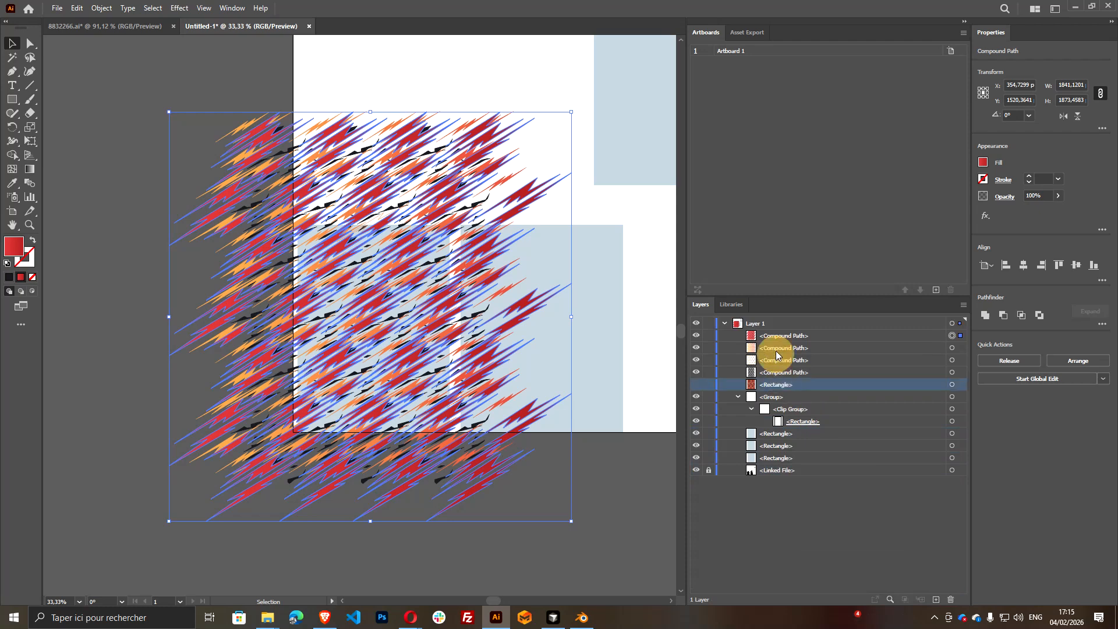
shift+click(779, 338)
drag(779, 386, 804, 424)
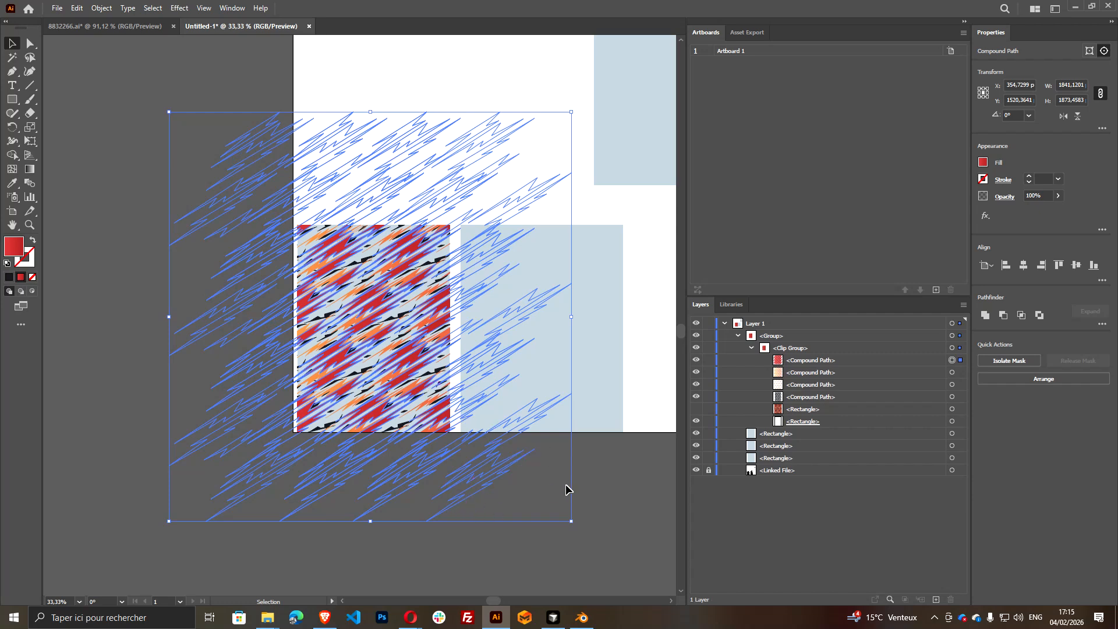
click(595, 506)
scroll(472, 511, right, 2)
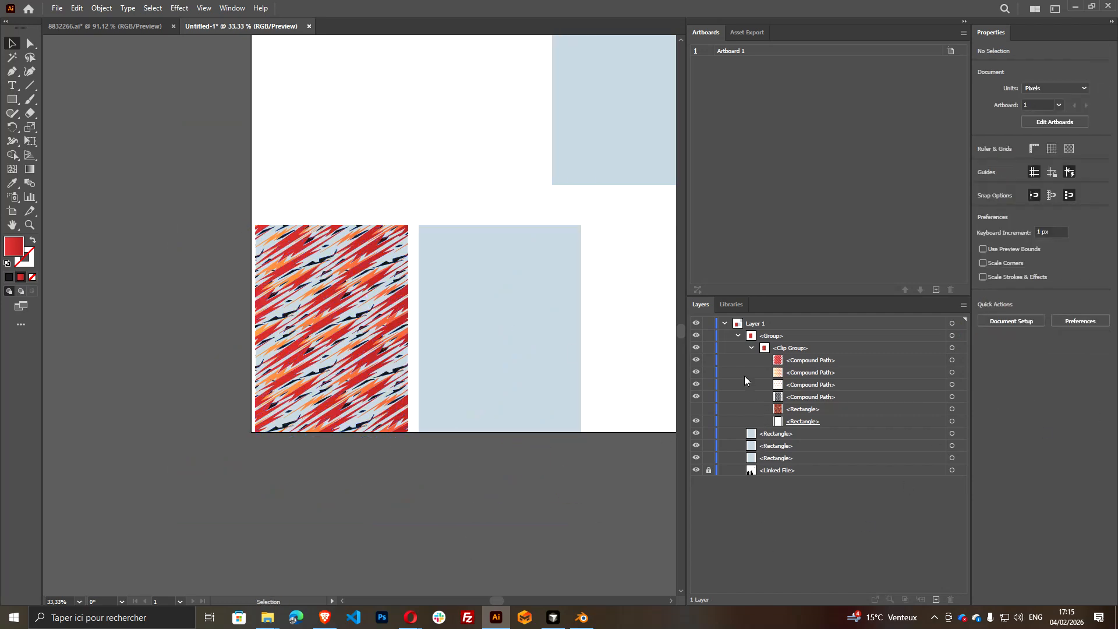
Delete the hidden pattern rectangle from the clip group
click(740, 434)
click(697, 437)
click(698, 437)
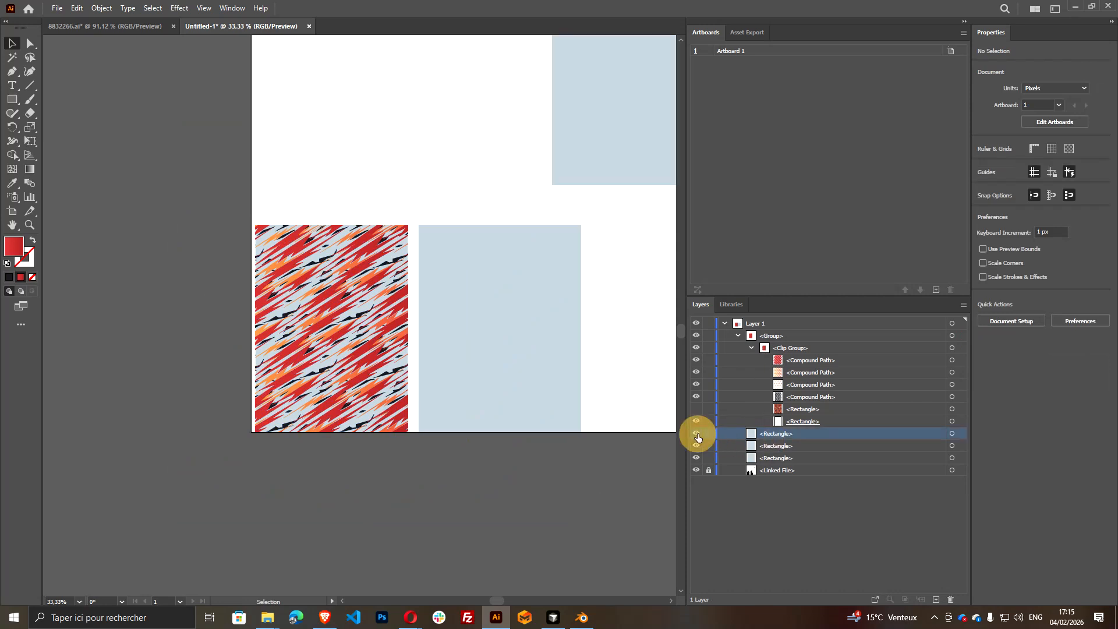
click(788, 410)
click(951, 600)
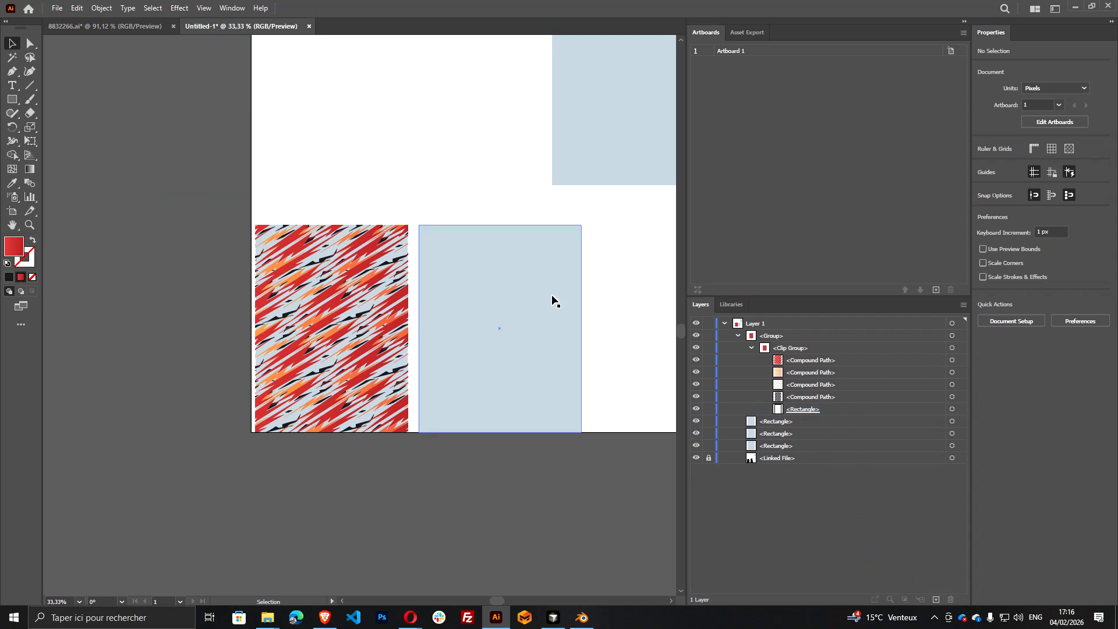
Rename the three light-blue background rectangles as primary
click(775, 445)
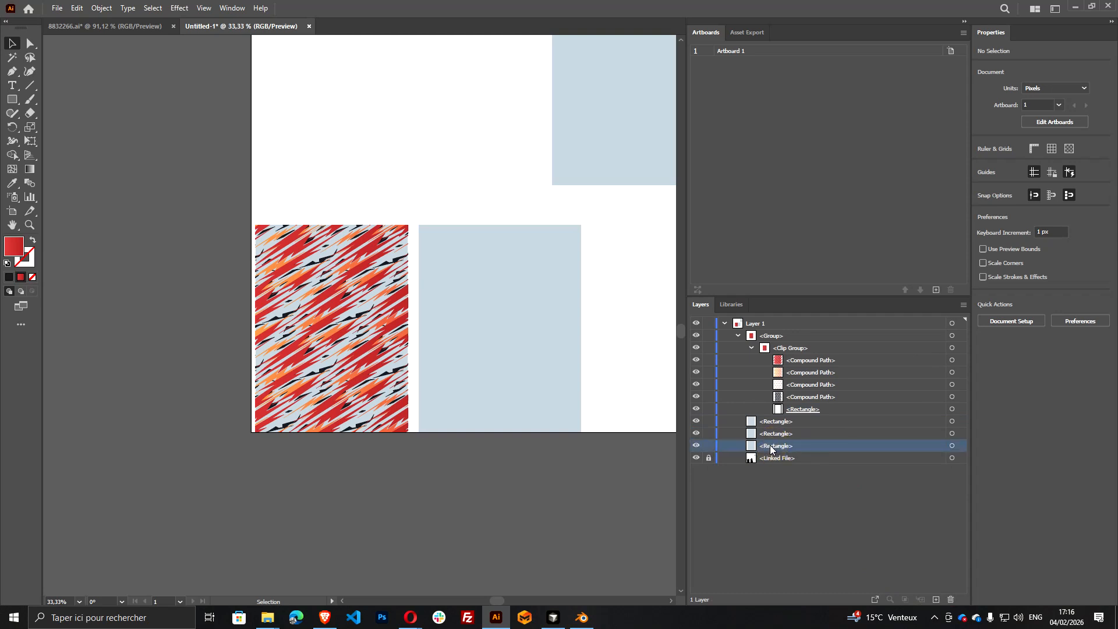
double_click(771, 446)
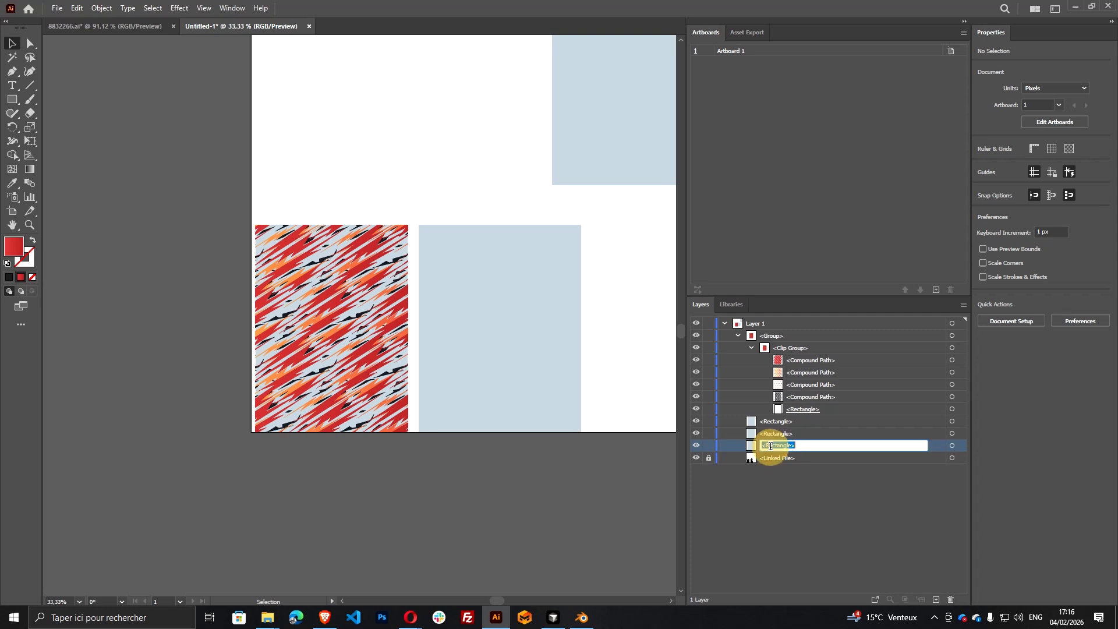
text(P)
key(ctrl+a)
click(811, 497)
double_click(778, 432)
text(primary)
double_click(781, 425)
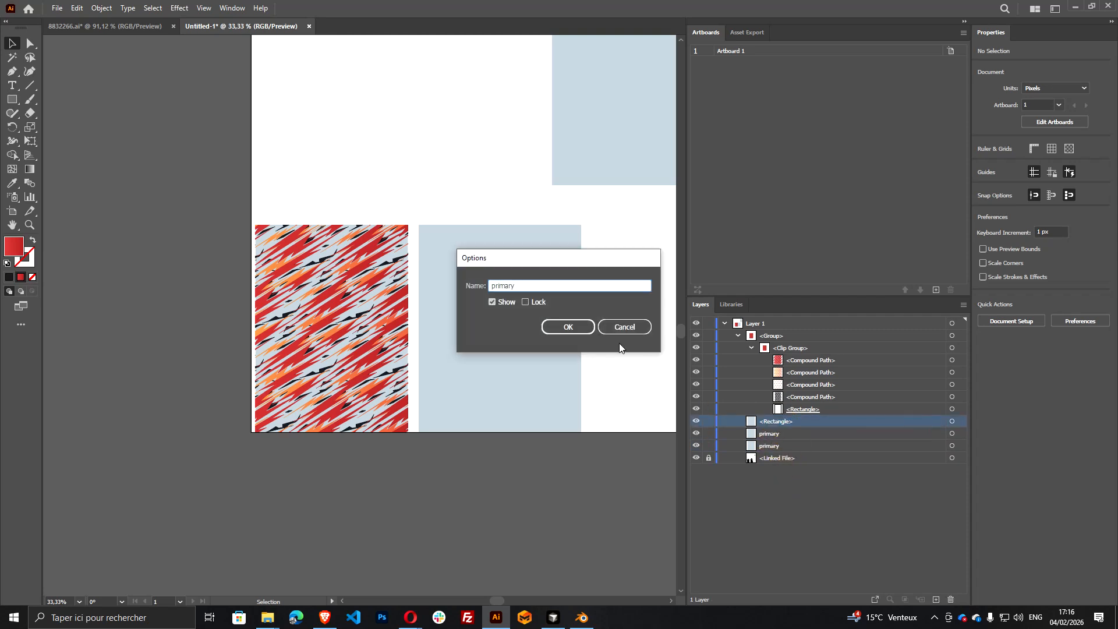
click(580, 327)
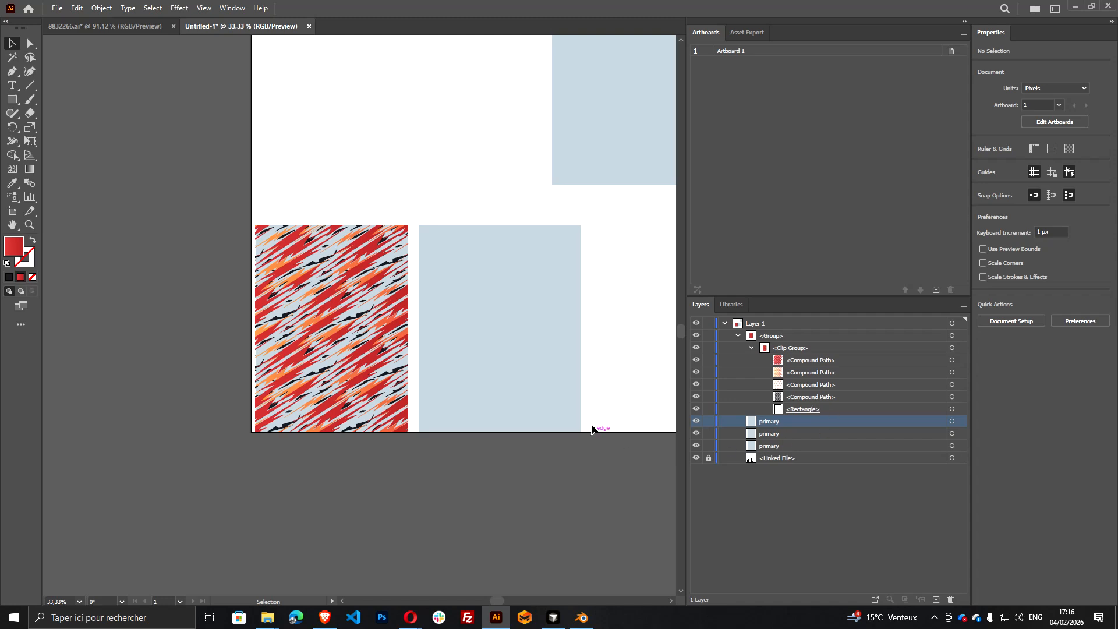
scroll(603, 290, down, 2)
scroll(603, 290, up, 2)
scroll(561, 327, down, 2)
scroll(561, 326, up, 2)
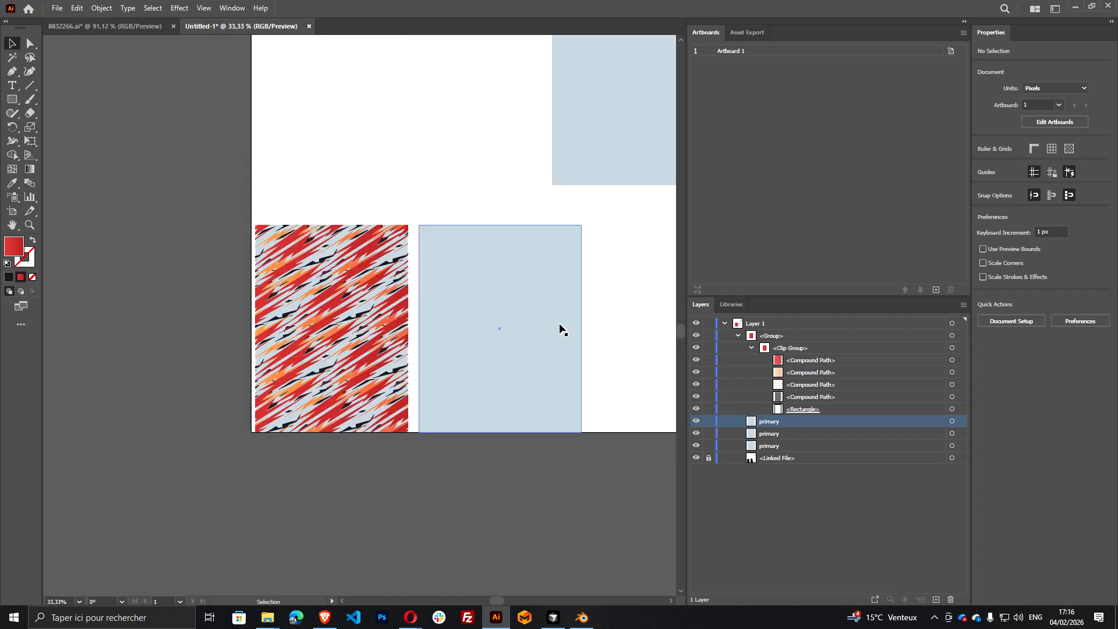
scroll(560, 335, right, 3)
scroll(512, 408, down, 1)
scroll(484, 451, up, 2)
scroll(484, 453, up, 1)
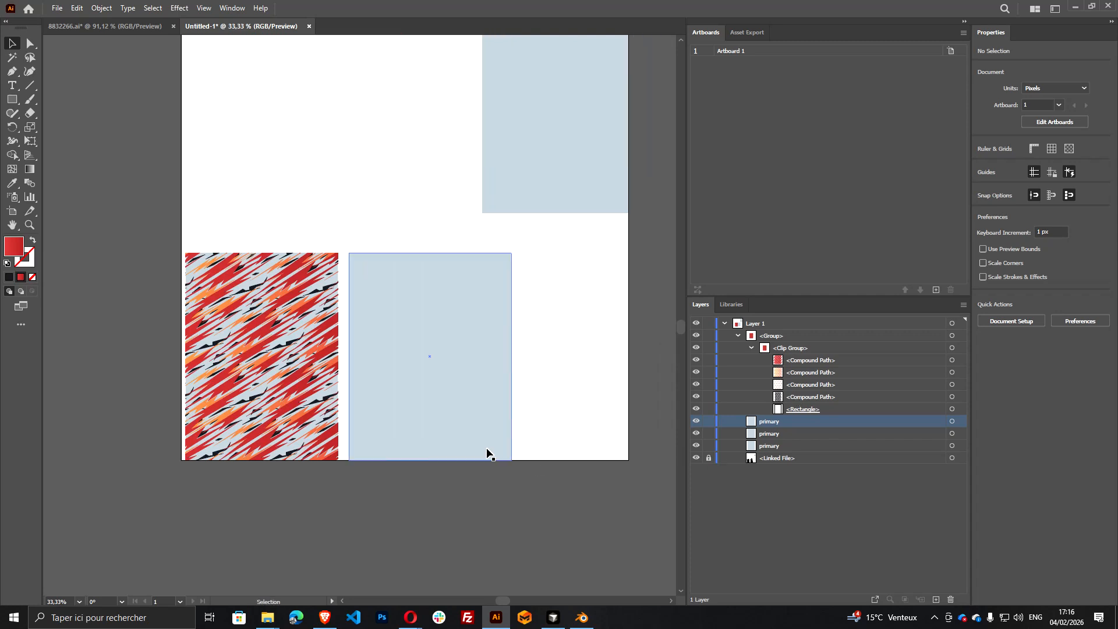
Rename the compound paths: the dark one secondary, the first orange one accent, the second orange one accent2 and the red one accent3
double_click(818, 400)
text(ary)
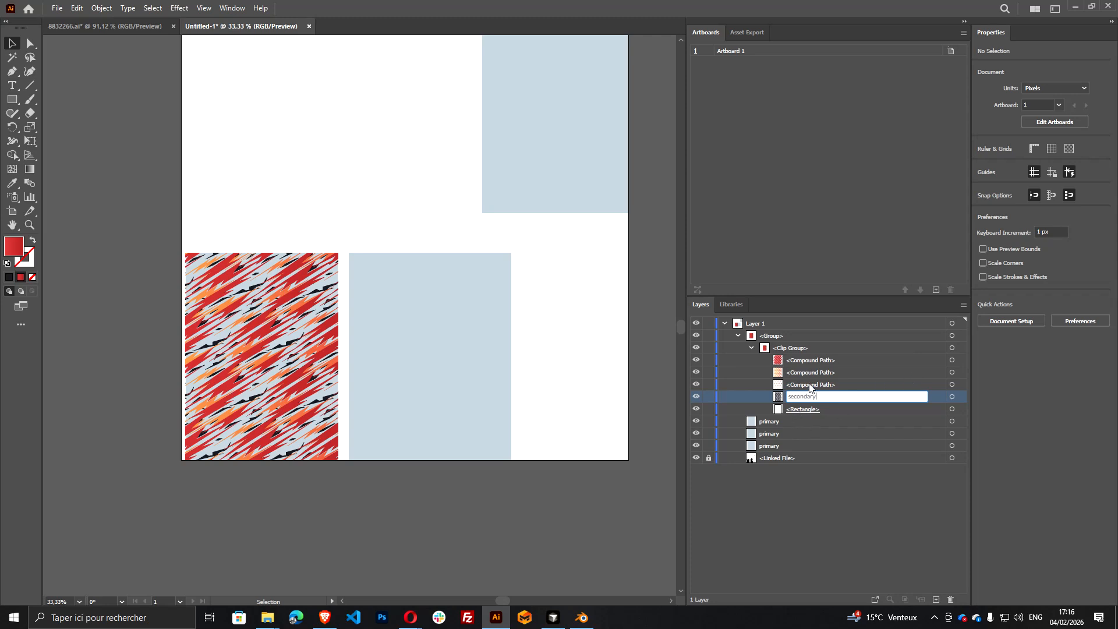
click(809, 385)
double_click(809, 383)
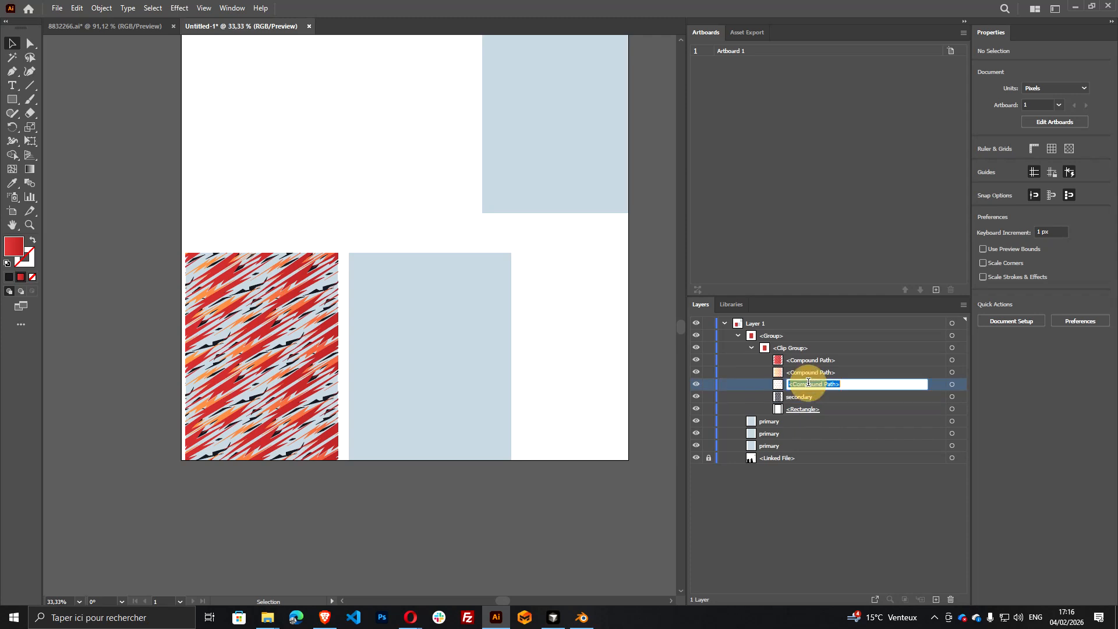
text(accen)
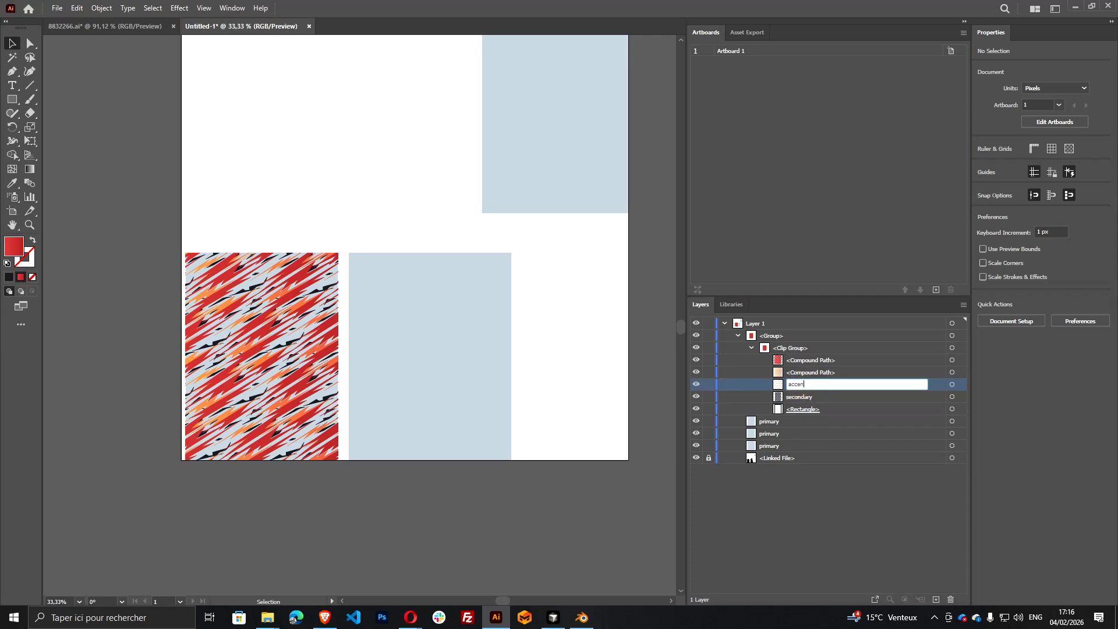
double_click(810, 373)
text(accent2)
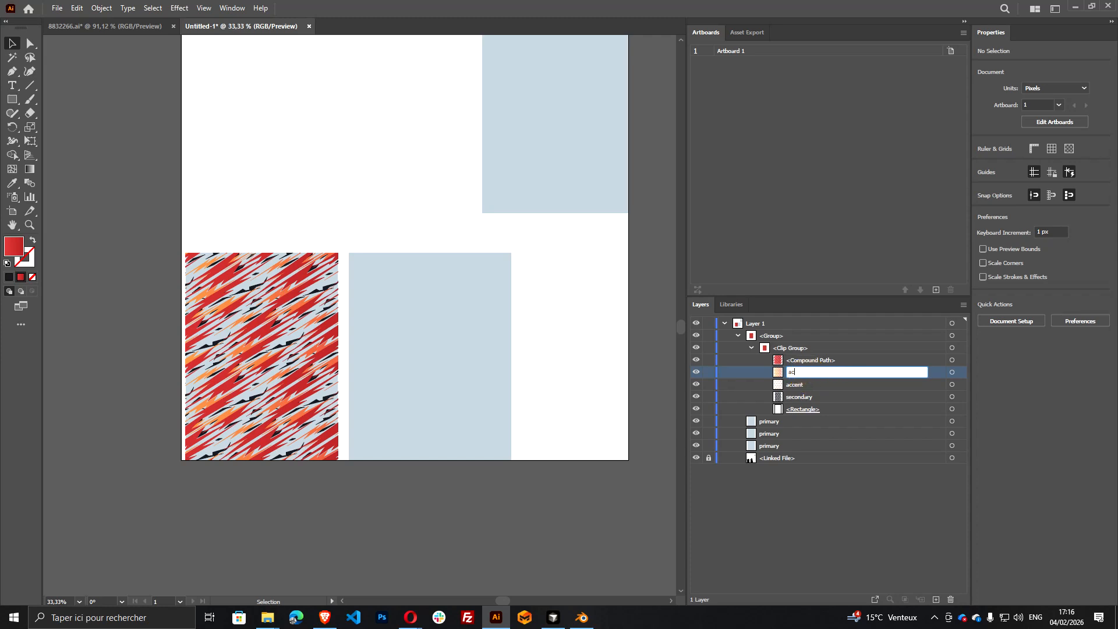
double_click(827, 361)
text(accent3)
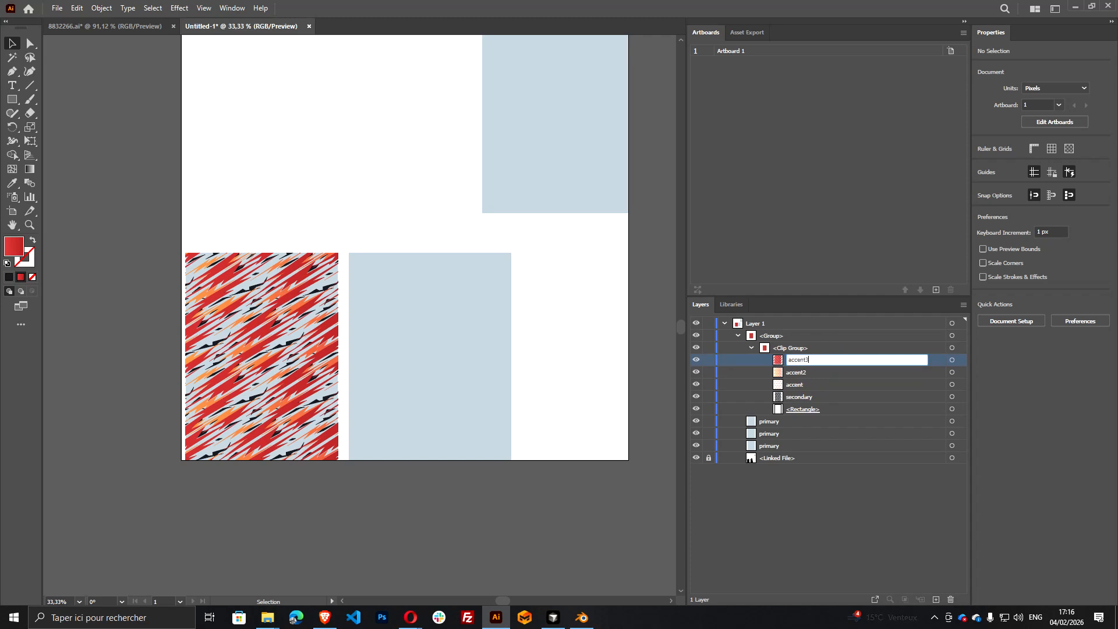
click(818, 425)
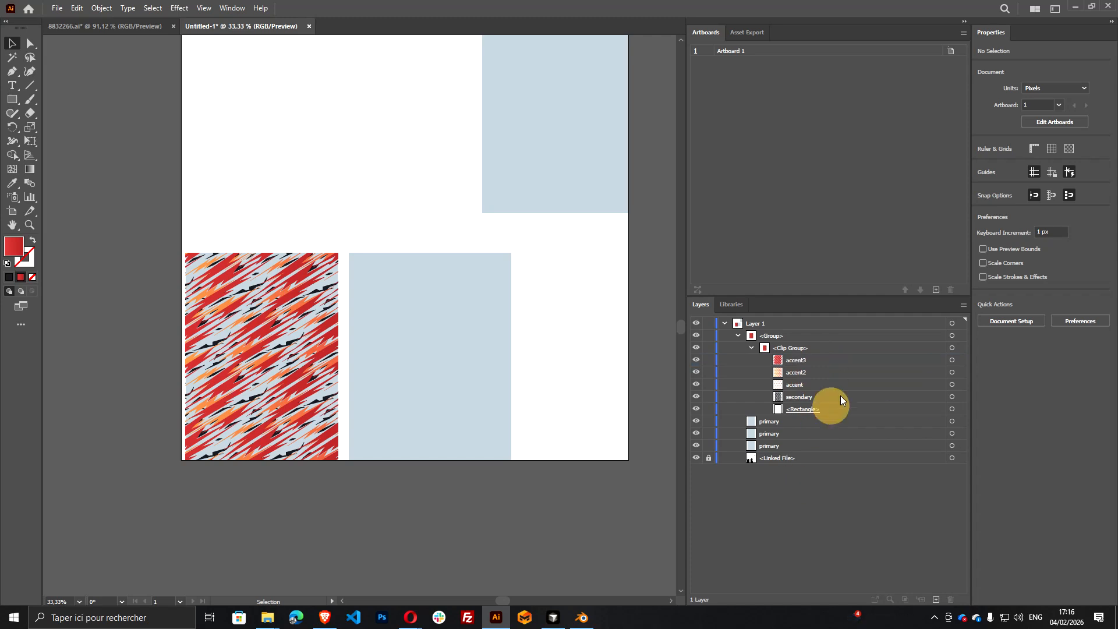
click(952, 348)
drag(300, 362, 432, 359)
key(ctrl+z)
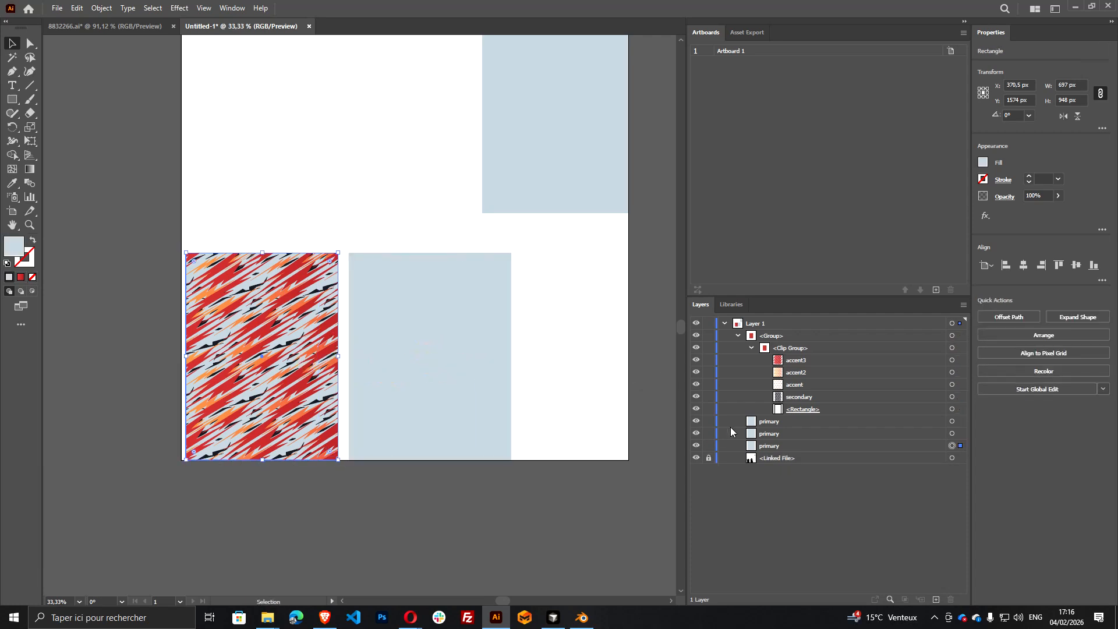
Duplicate the whole clipped pattern group onto the neighbouring light-blue rectangle for the jersey's other panel, at the same height
click(953, 347)
click(952, 336)
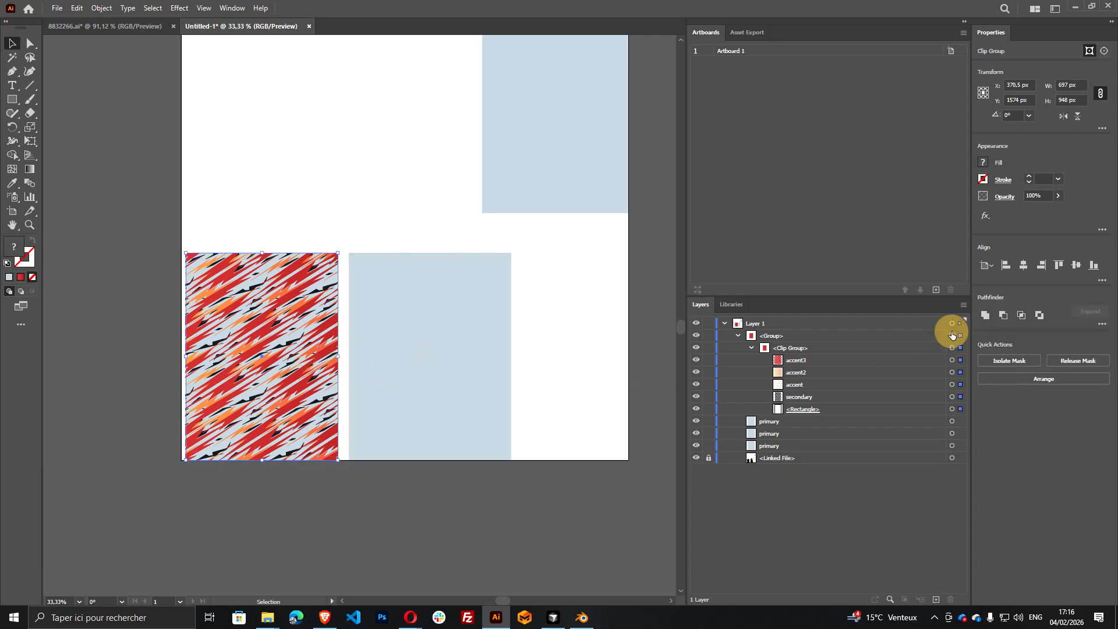
drag(284, 384, 447, 352)
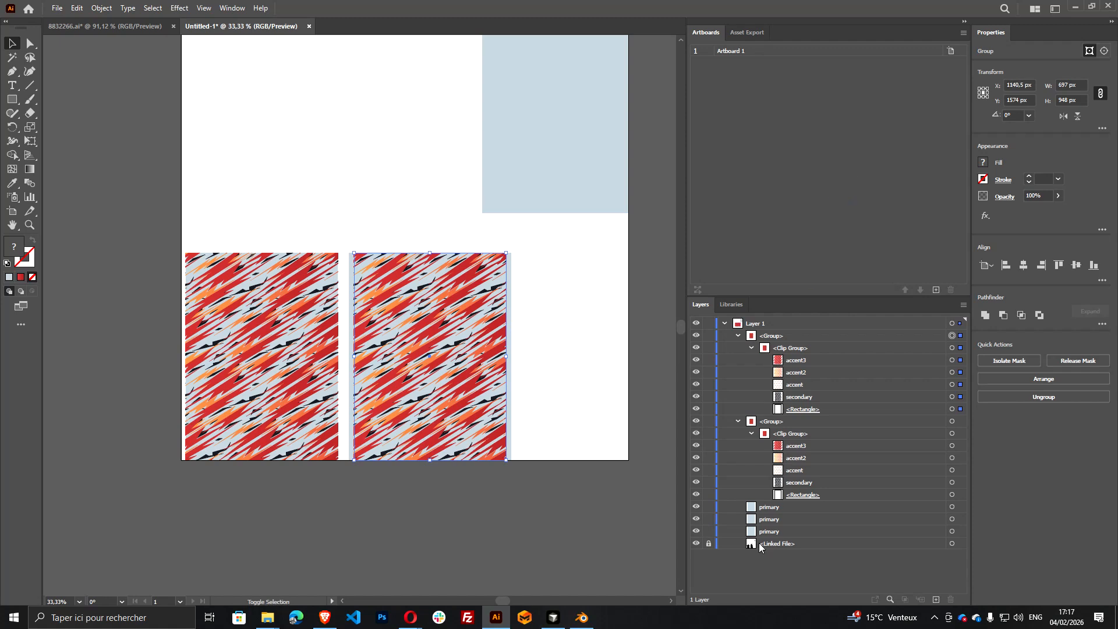
Bring the linked UV layout to the front of the layer and shift the duplicated pattern group to X 1103.5 px
drag(769, 549, 825, 331)
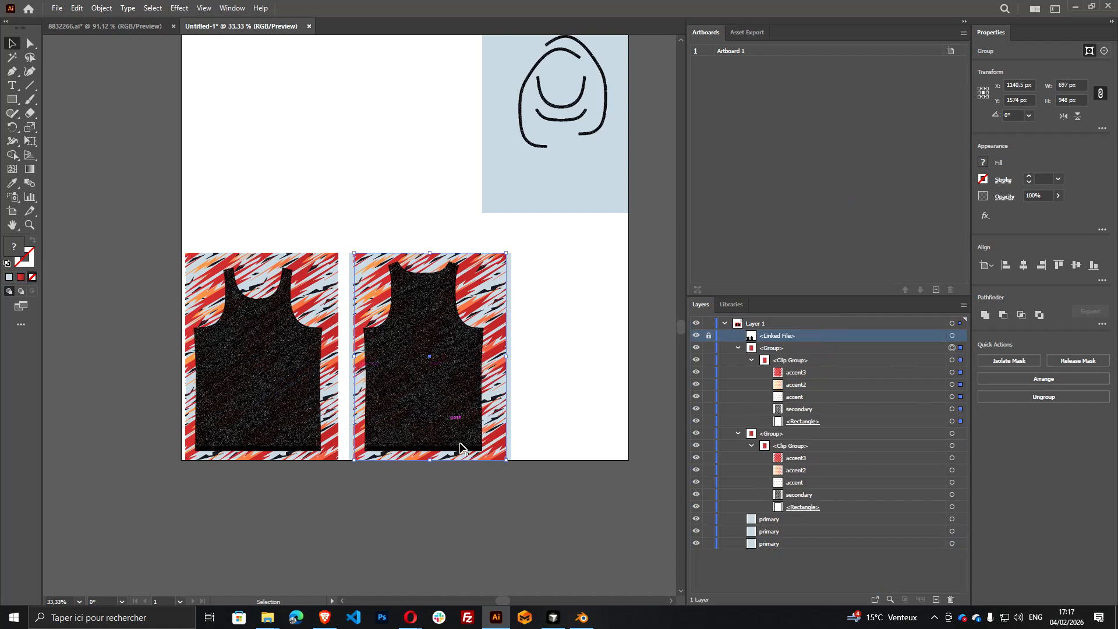
click(952, 348)
drag(483, 301, 473, 298)
click(509, 345)
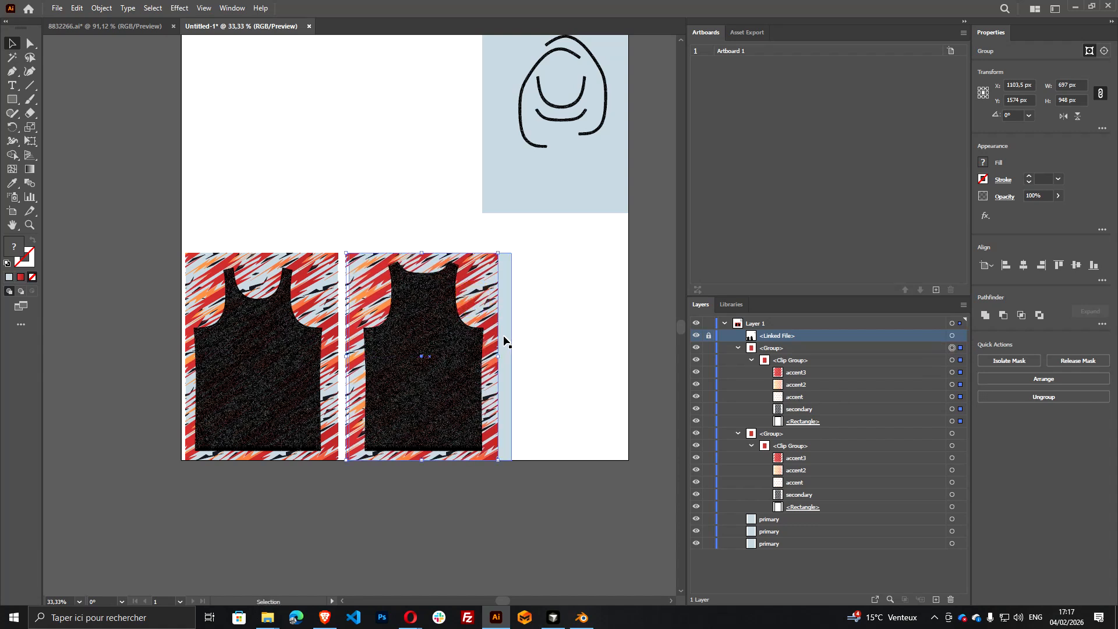
Shift the light-blue rectangle behind the duplicated pattern left so its left edge sits at about X 732 px
drag(508, 341, 501, 340)
click(494, 535)
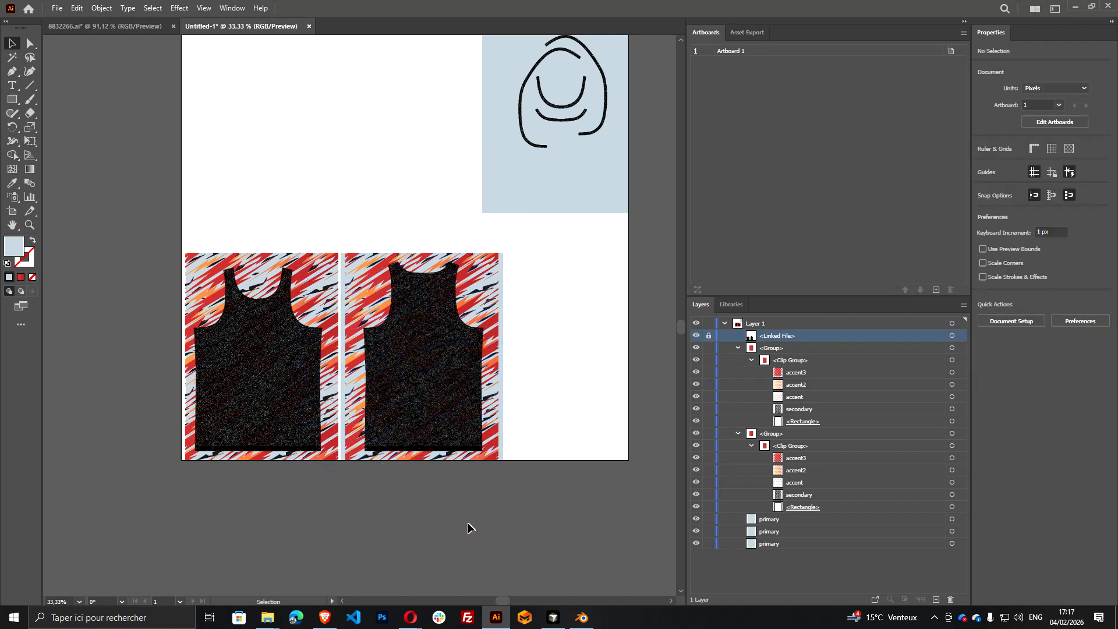
Delete the linked UV layout from the layer
scroll(461, 433, down, 2)
scroll(460, 434, right, 2)
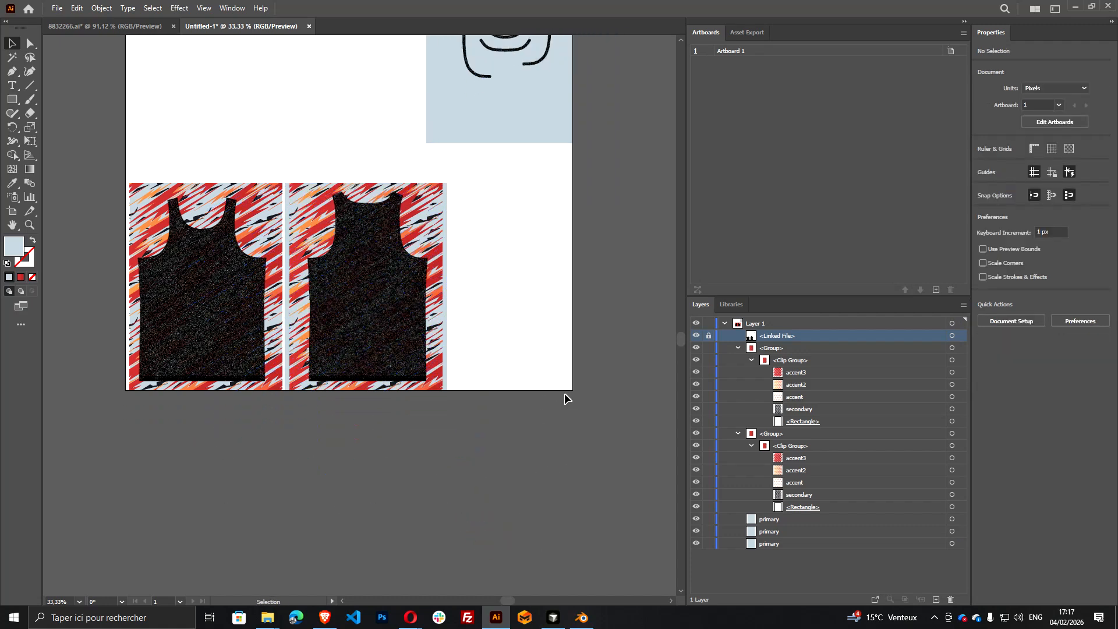
scroll(629, 444, up, 3)
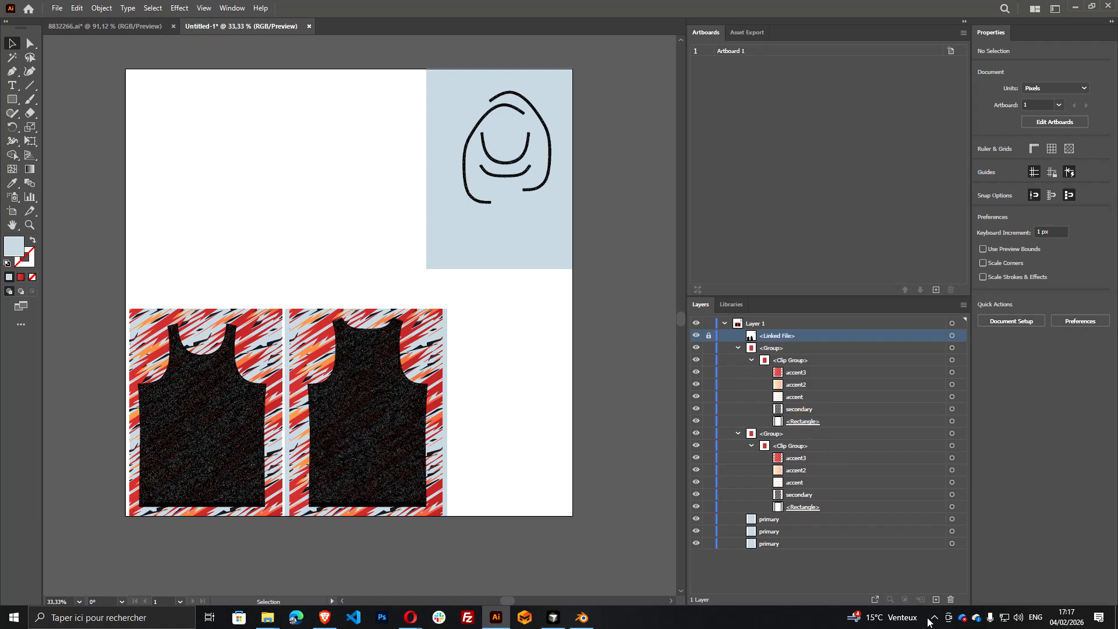
click(951, 600)
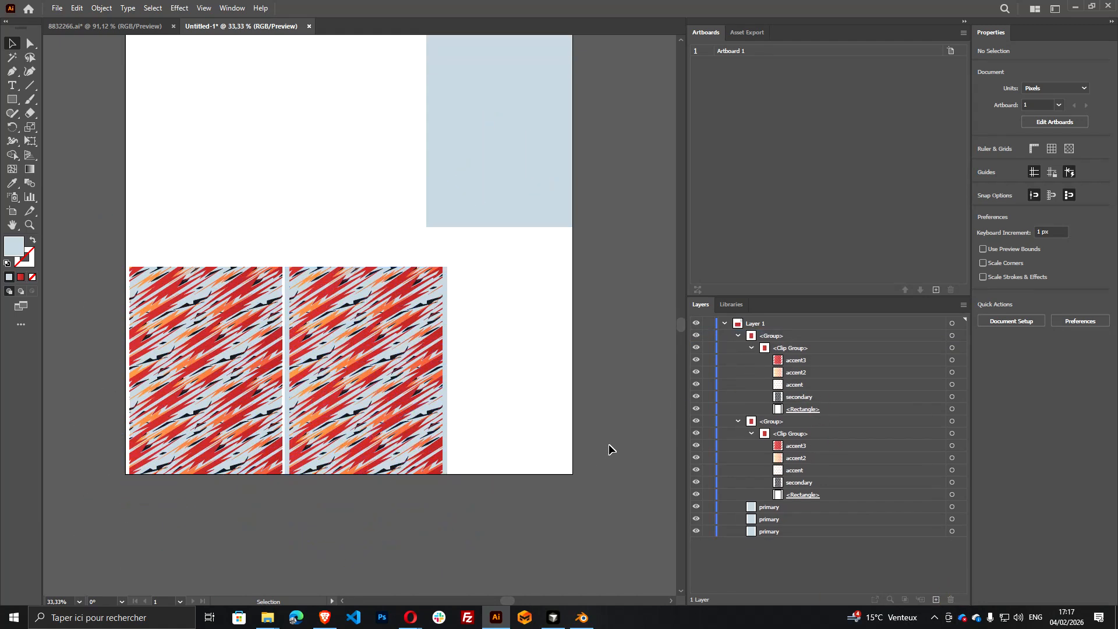
Examine the whole artboard with its two patterned panels and the remaining light-blue rectangle
scroll(583, 385, down, 3)
scroll(563, 361, up, 2)
scroll(564, 362, right, 4)
scroll(559, 367, down, 5)
scroll(553, 372, right, 2)
scroll(552, 371, left, 2)
scroll(544, 376, left, 2)
scroll(543, 376, up, 2)
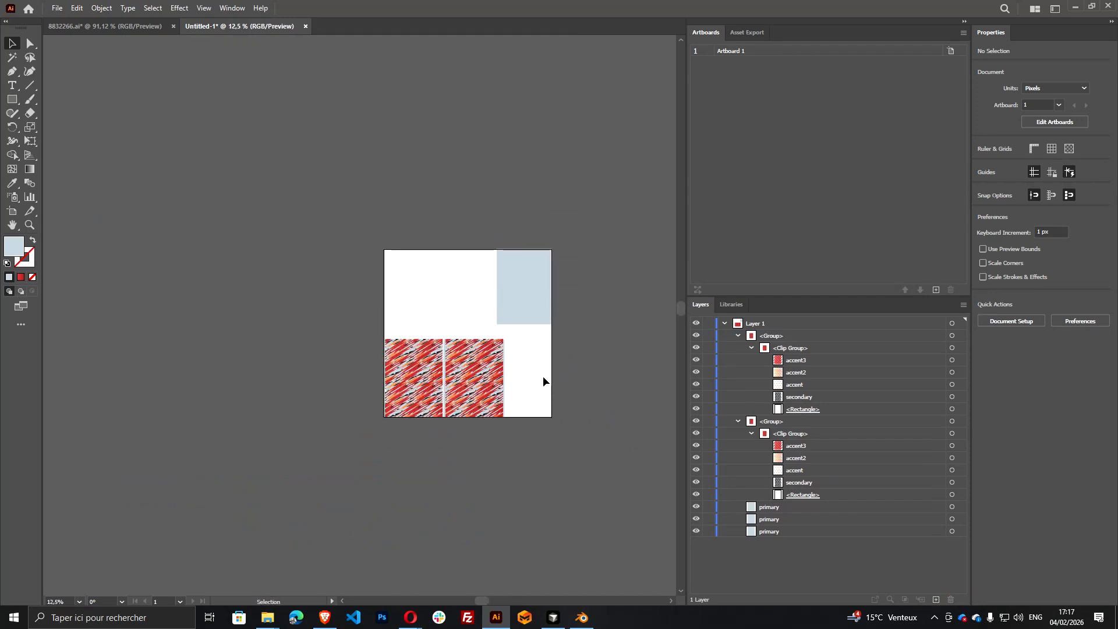
Start saving the document and set the save location to the design basket ball folder, using its path from File Explorer
key(ctrl+s)
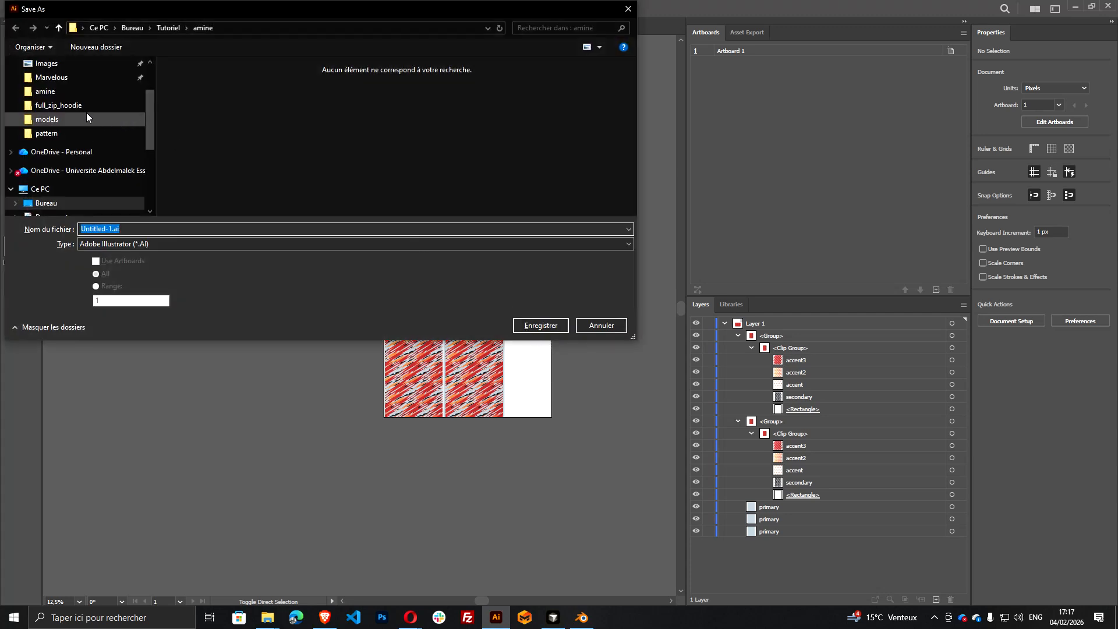
click(271, 617)
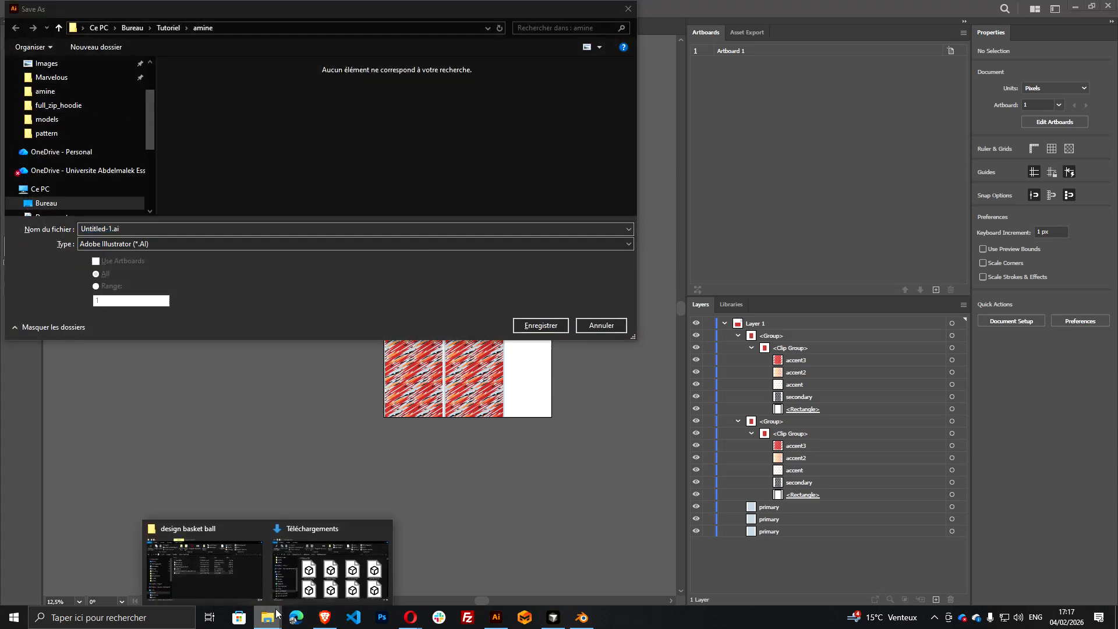
click(246, 574)
click(558, 336)
key(ctrl+c)
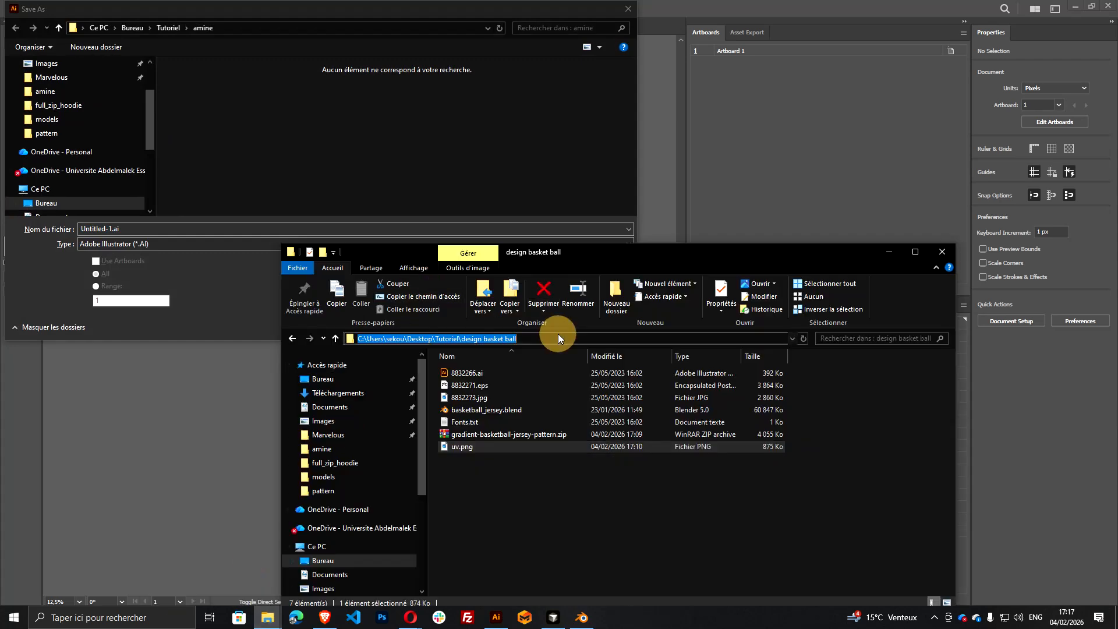
click(264, 32)
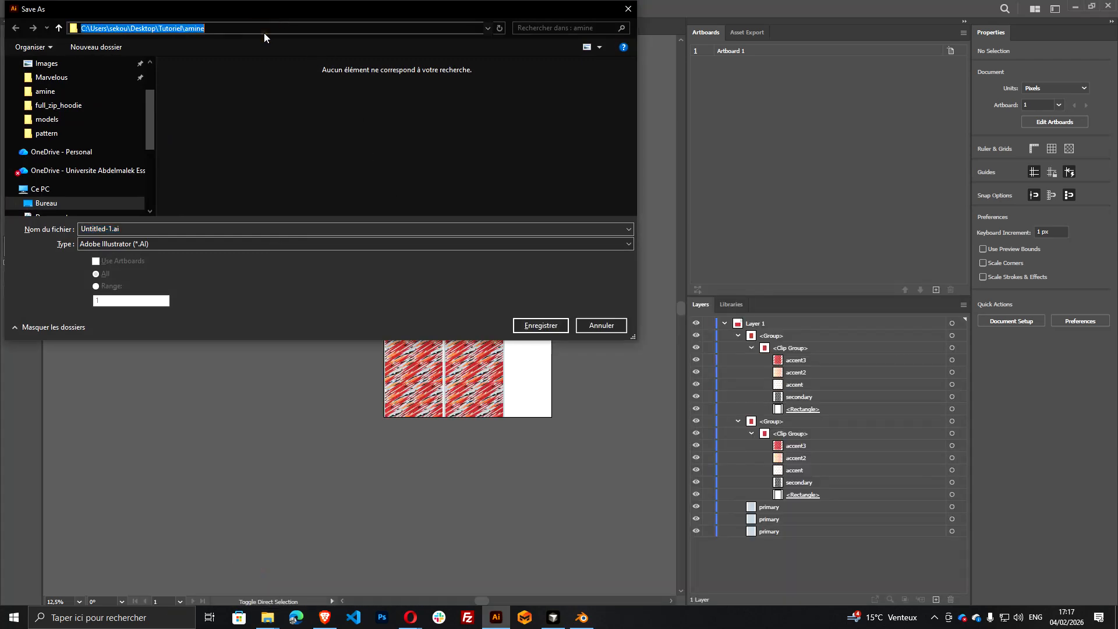
key(ctrl+v)
key(Return)
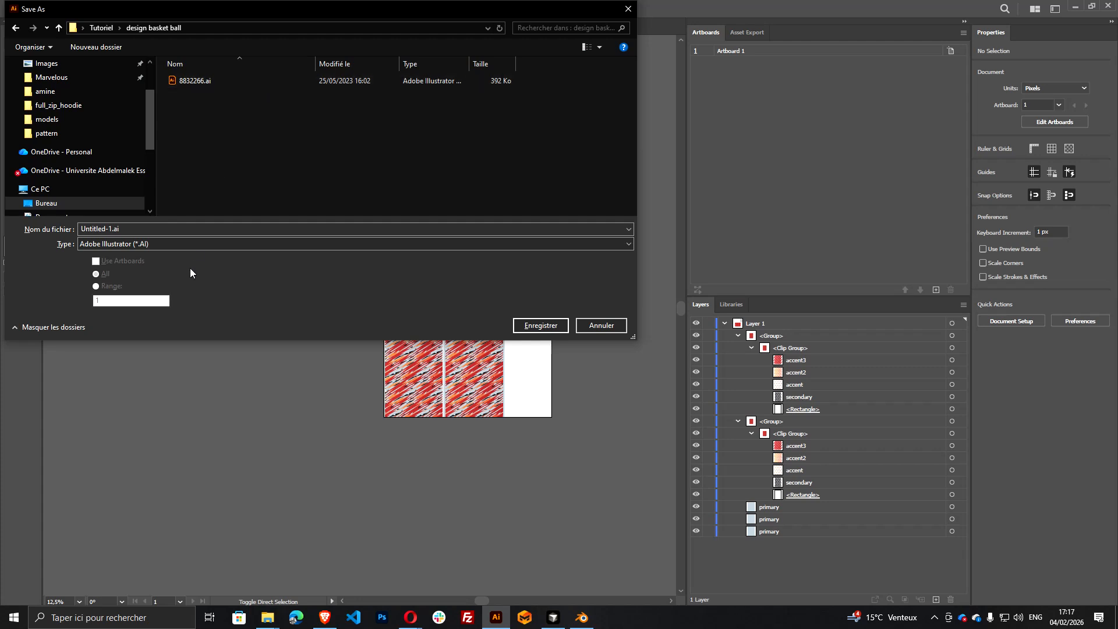
Save the document as an Adobe Illustrator file named design_basketball_1, accepting the save options
click(166, 228)
text(design_basketball_1)
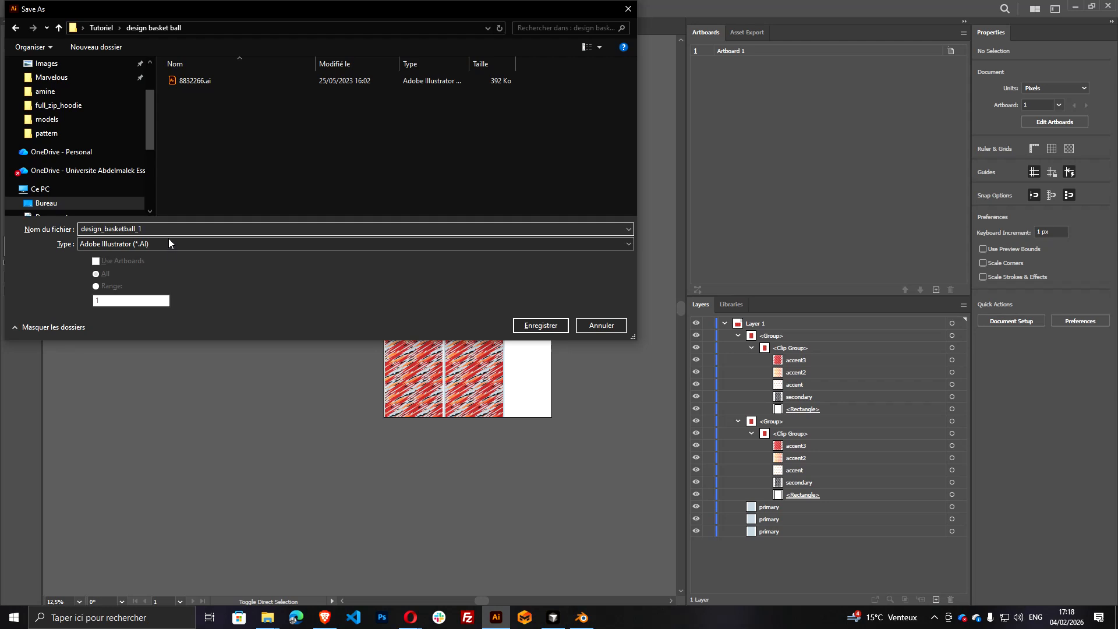
click(541, 326)
click(609, 471)
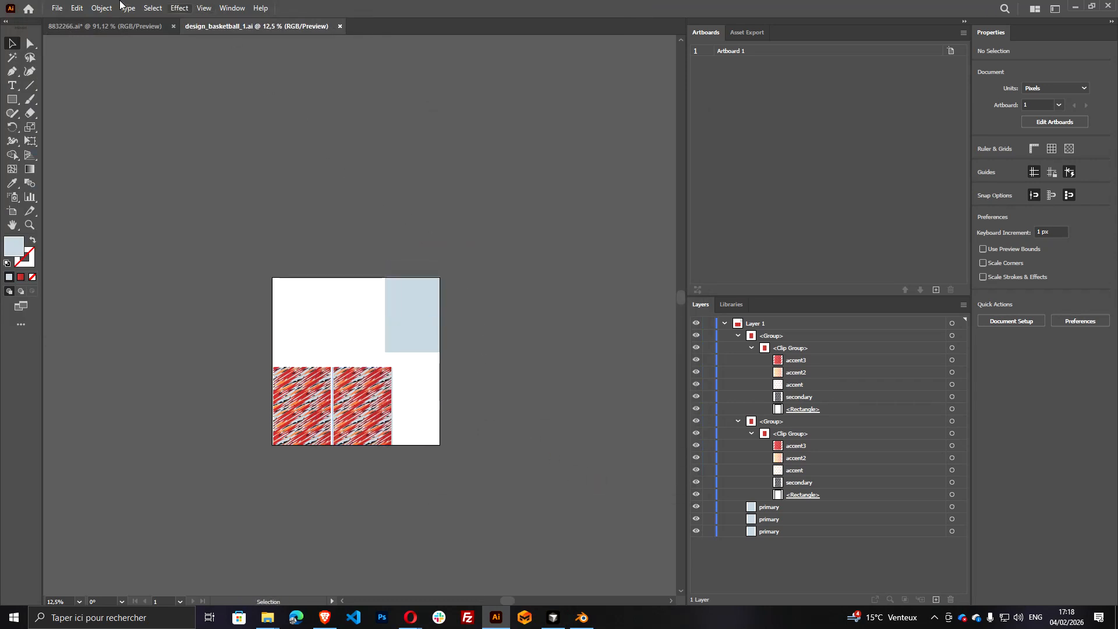
Export the artwork as design_basketball_1.svg in SVG format with Use Artboards enabled, accepting the SVG options
click(57, 8)
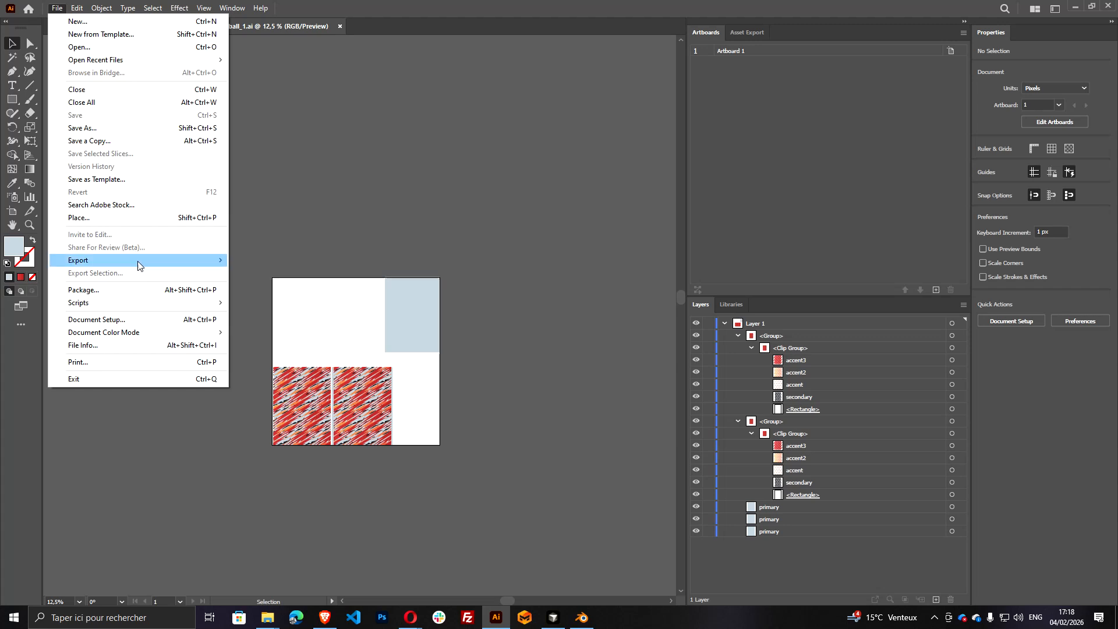
mouse_move(138, 260)
click(267, 274)
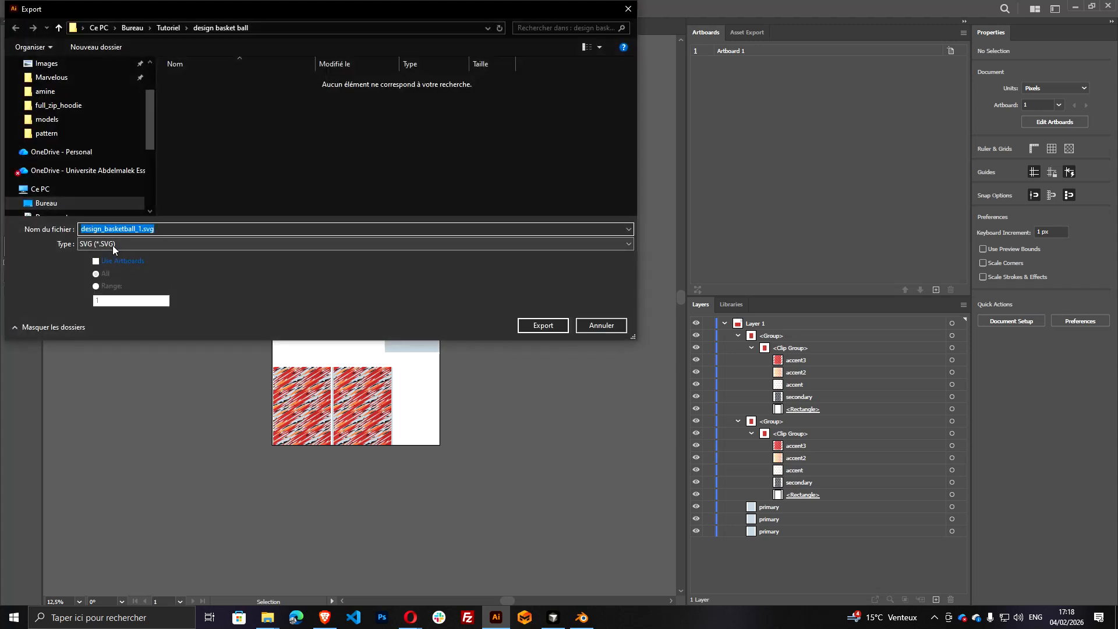
click(116, 262)
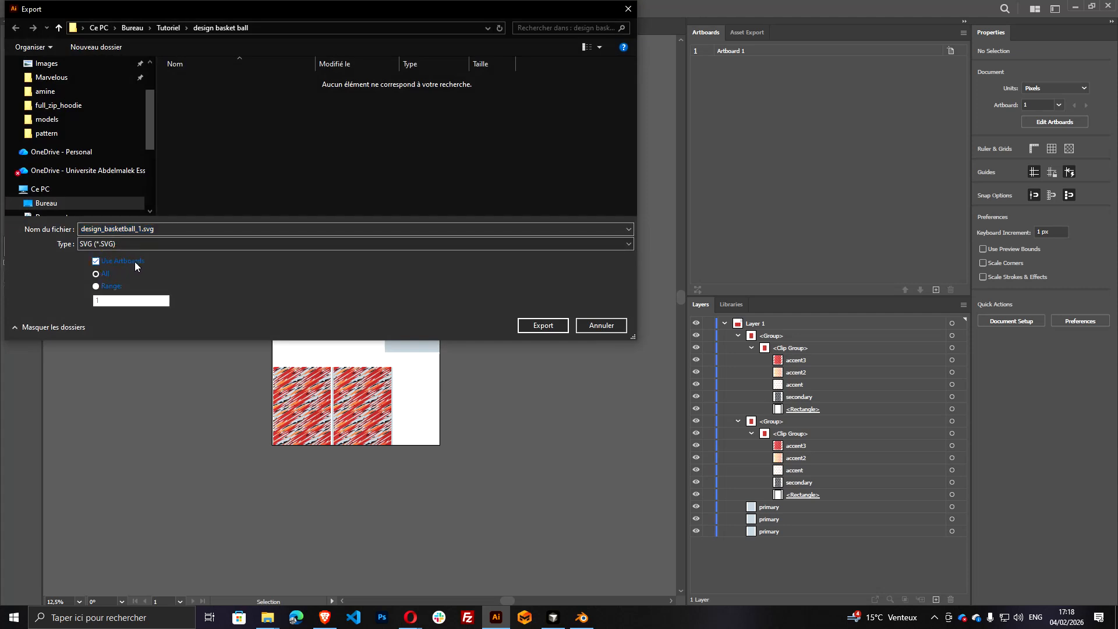
click(543, 326)
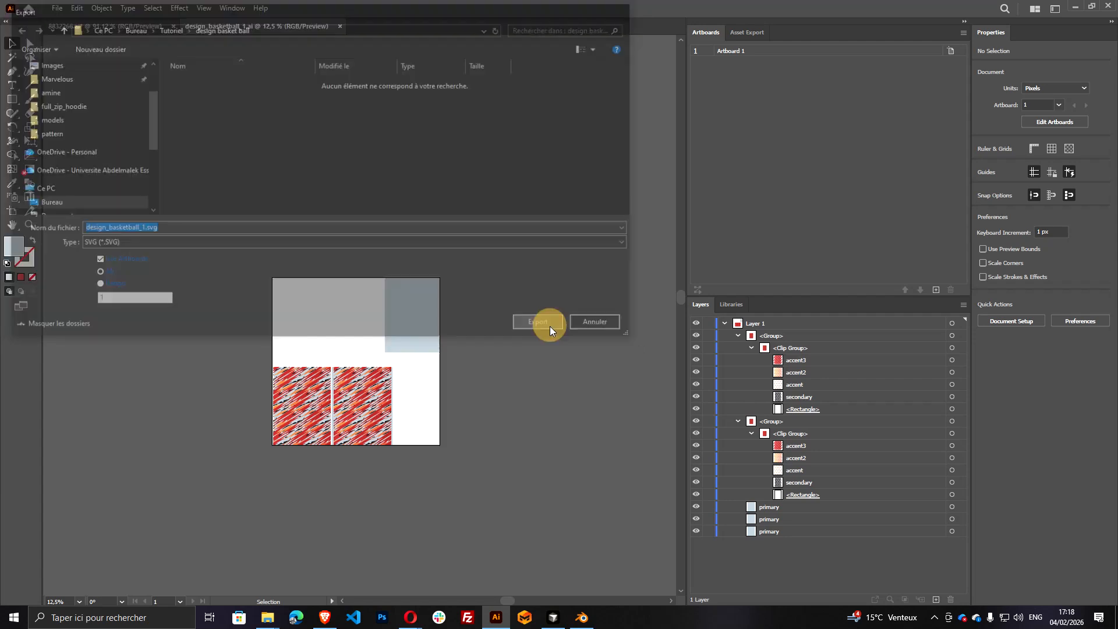
click(569, 348)
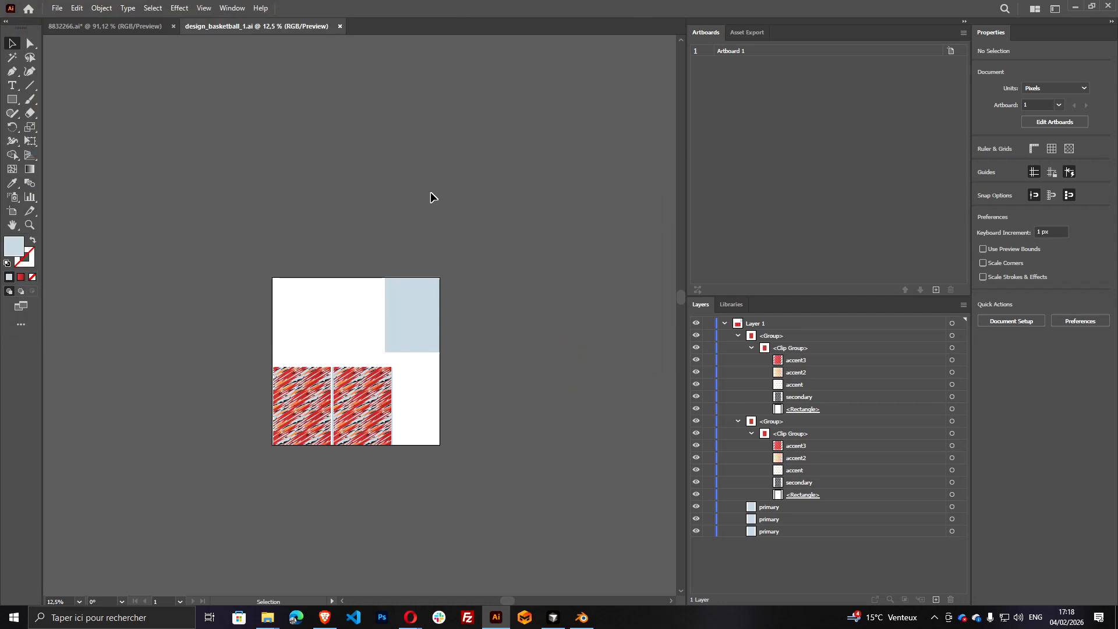
In File Explorer's design basket ball folder, rename the exported design_basketball_1-01.svg as design_basketball_1.svg
mouse_move(267, 617)
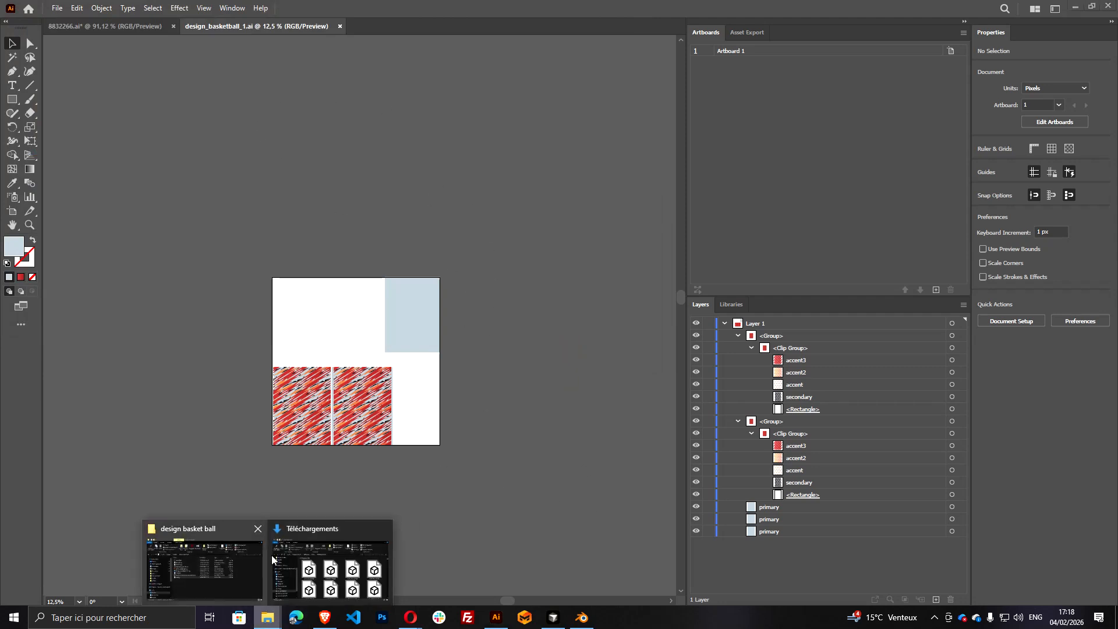
click(245, 554)
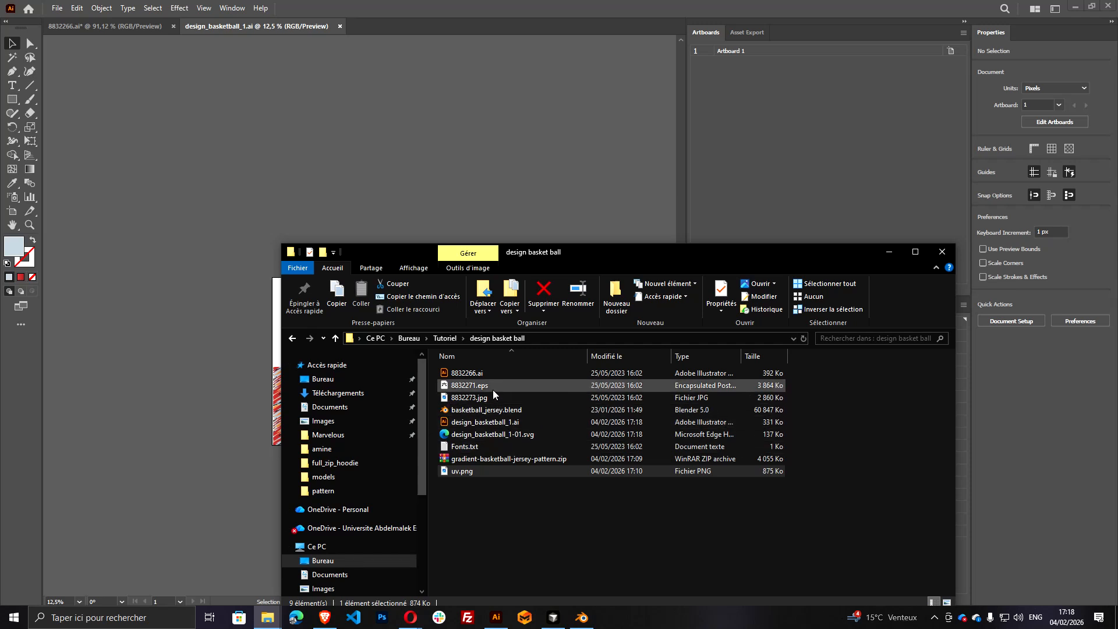
click(503, 437)
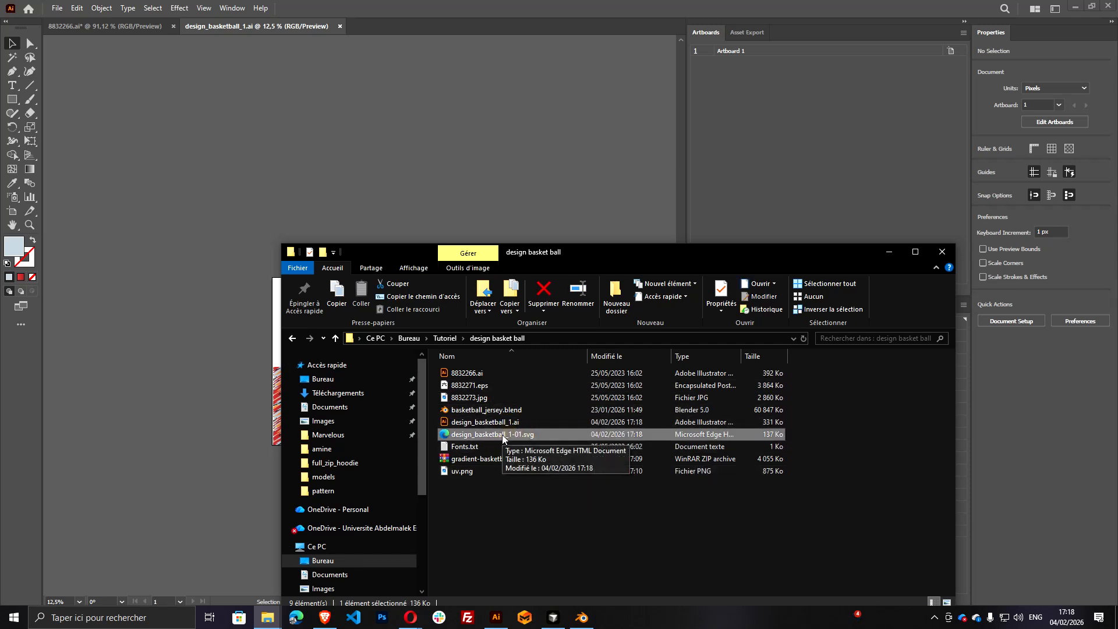
click(503, 437)
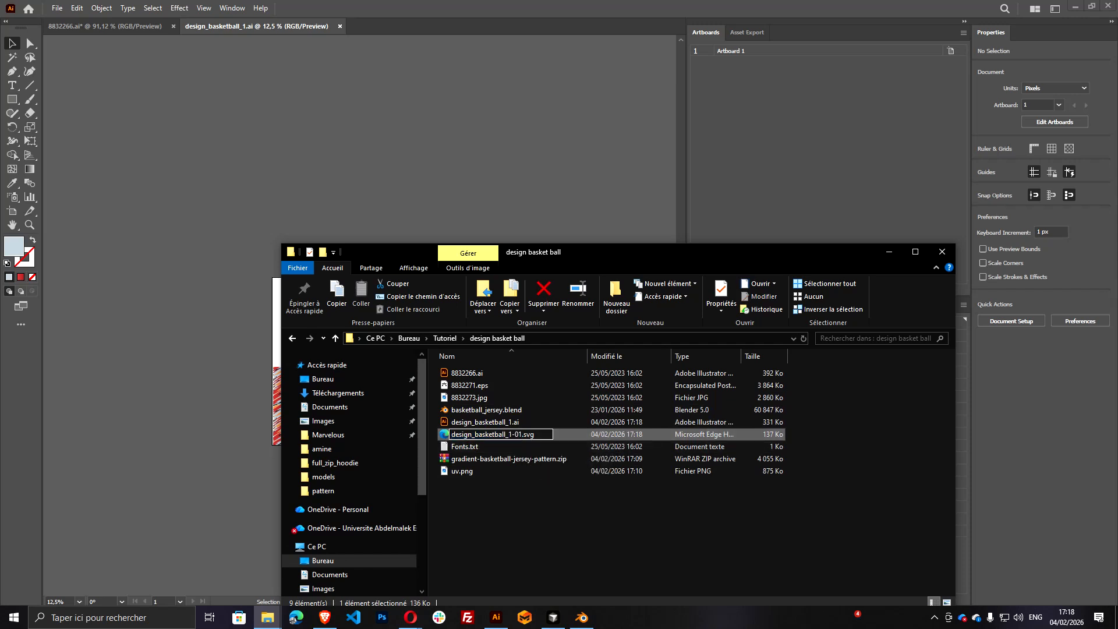
key(BackSpace)
key(BackSpace)
key(BackSpace)
key(Return)
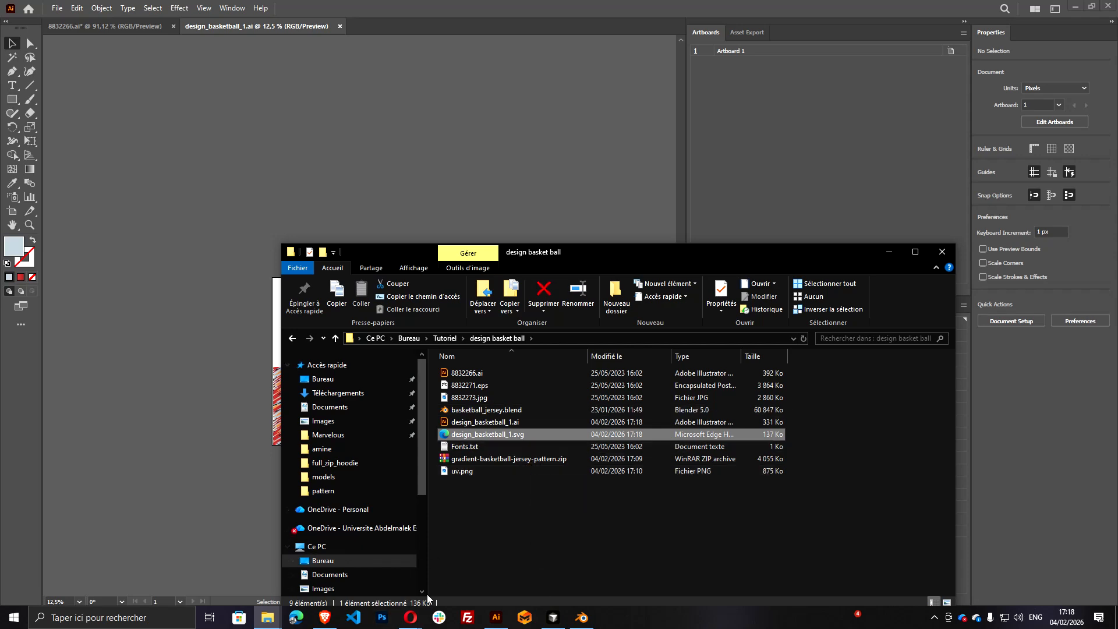
Switch to the Opera browser and open svgviewer.dev in a new tab
click(410, 617)
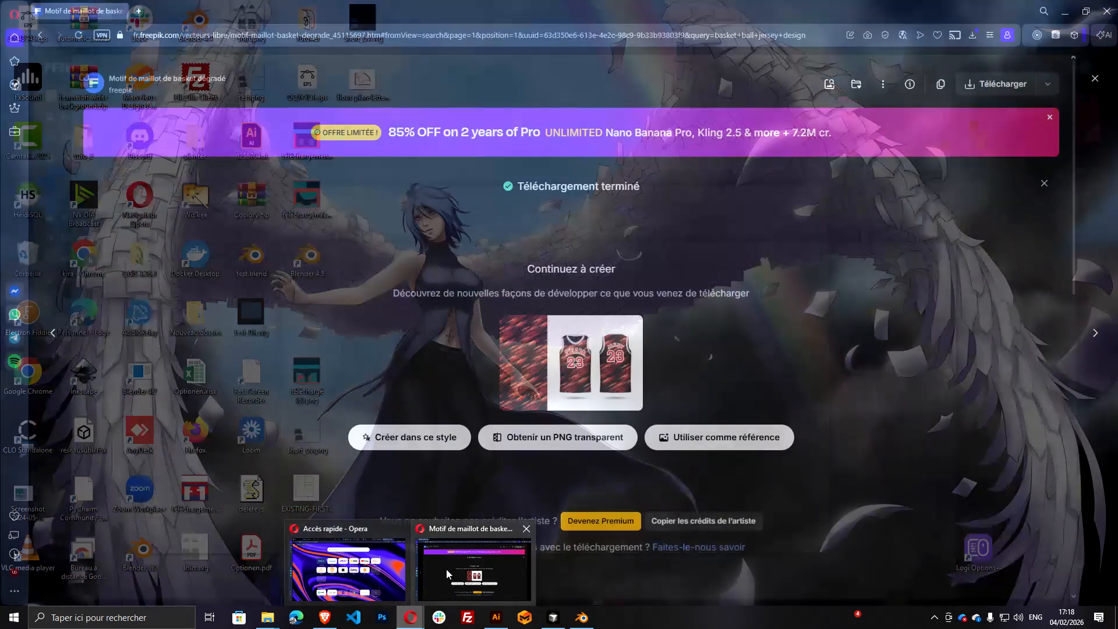
click(448, 569)
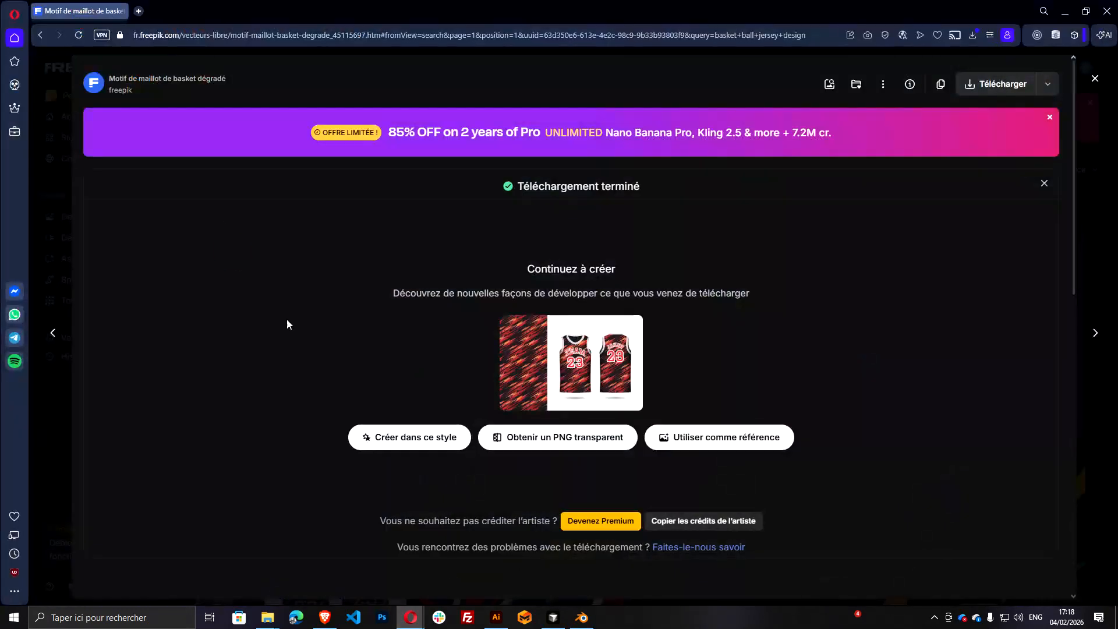
click(139, 11)
text(svg)
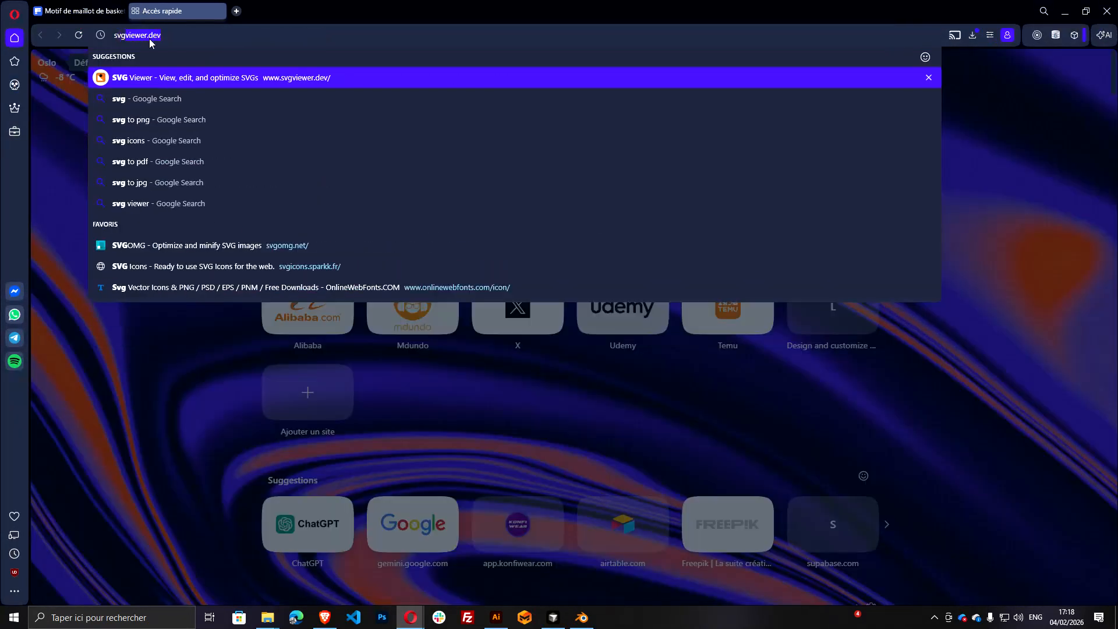
key(Return)
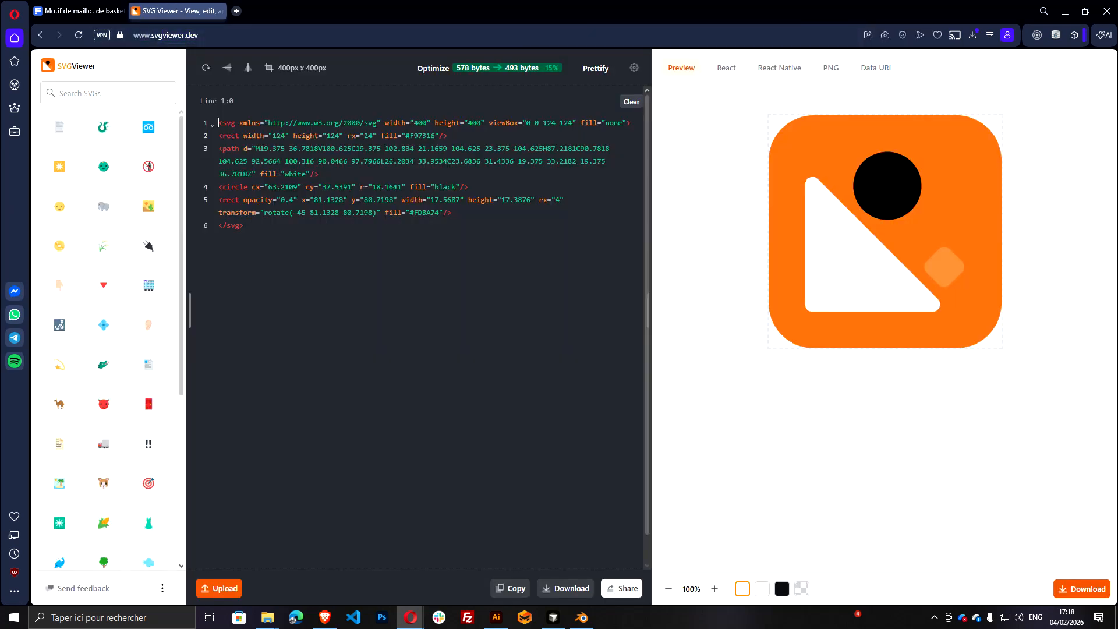
click(517, 328)
Clear the sample SVG code and load design_basketball_1.svg from the File Explorer folder into the viewer
click(631, 102)
key(alt+Tab)
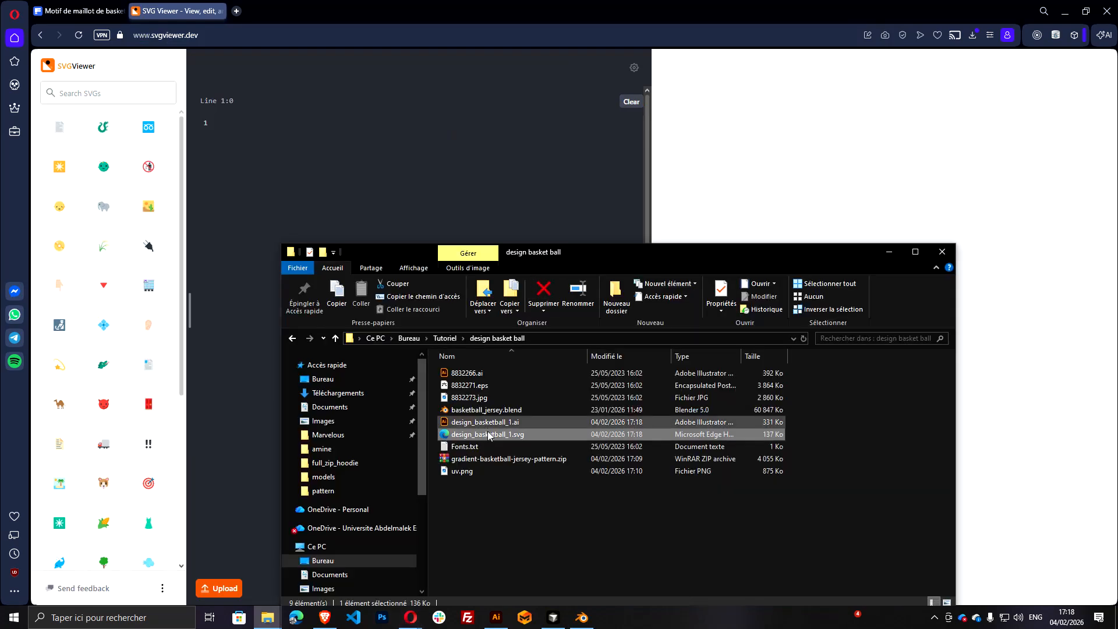
drag(489, 436, 470, 174)
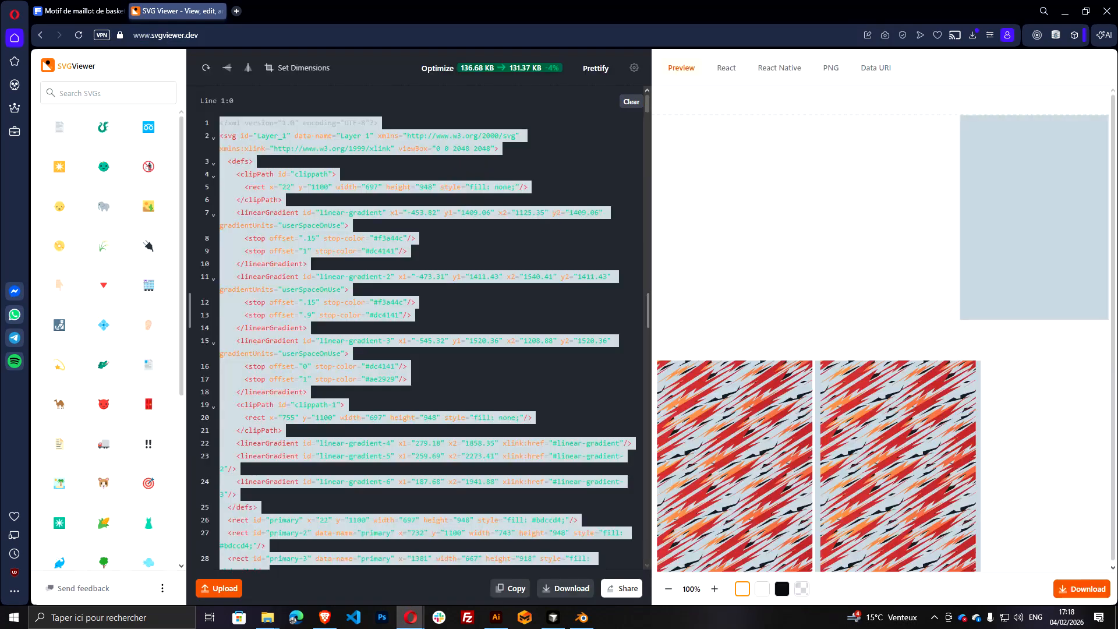
Examine the ids of the primary rectangles and the secondary path in the SVG code, including the second primary's suffix
click(439, 238)
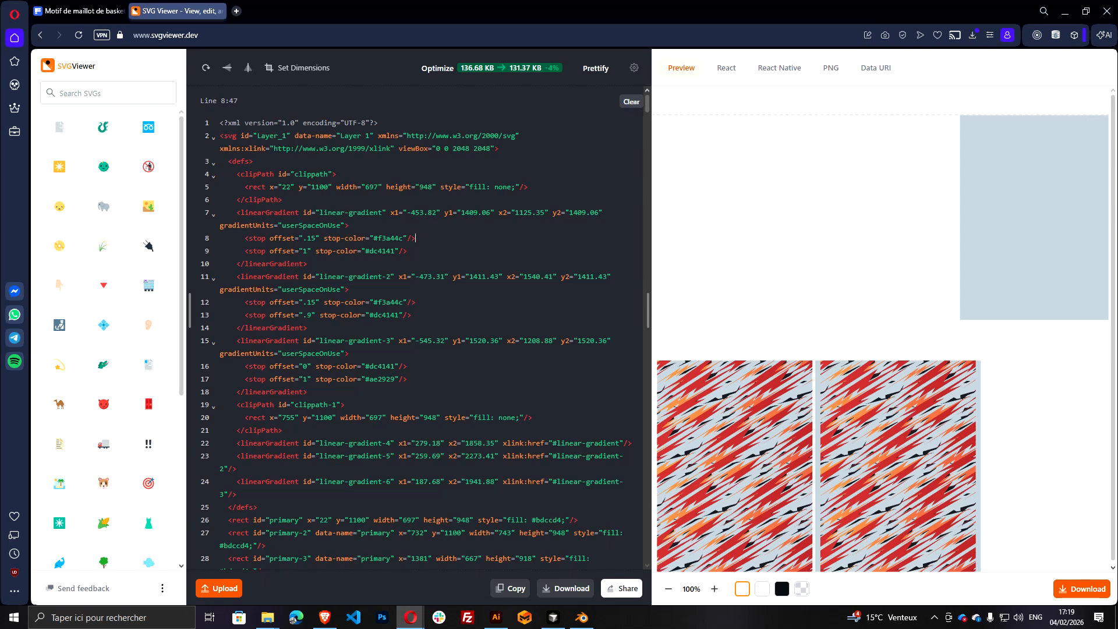
scroll(420, 344, down, 3)
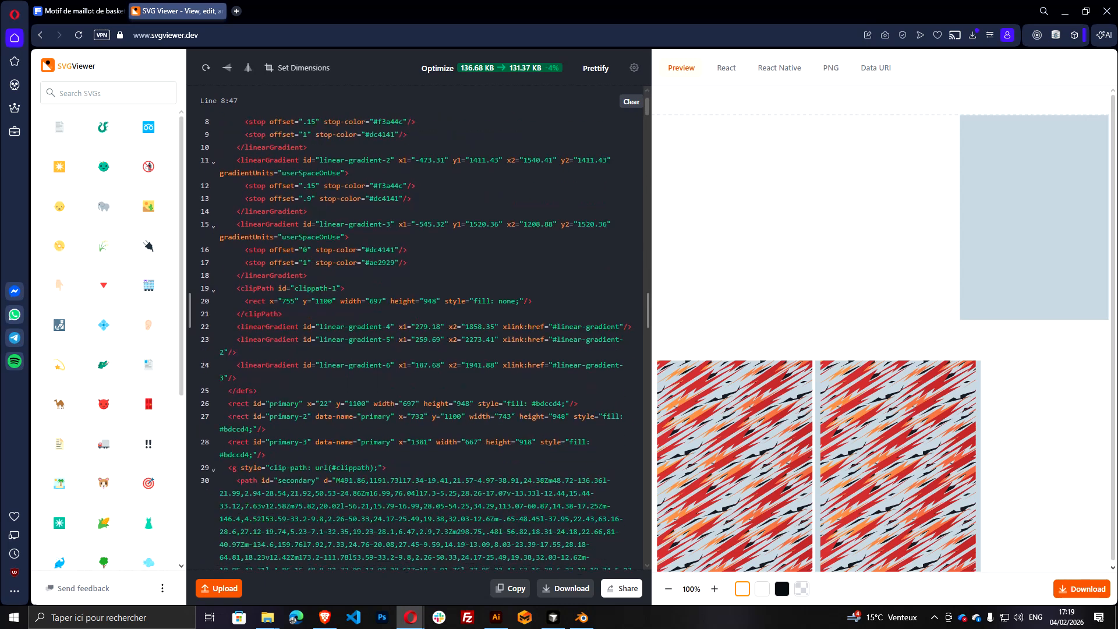
click(299, 417)
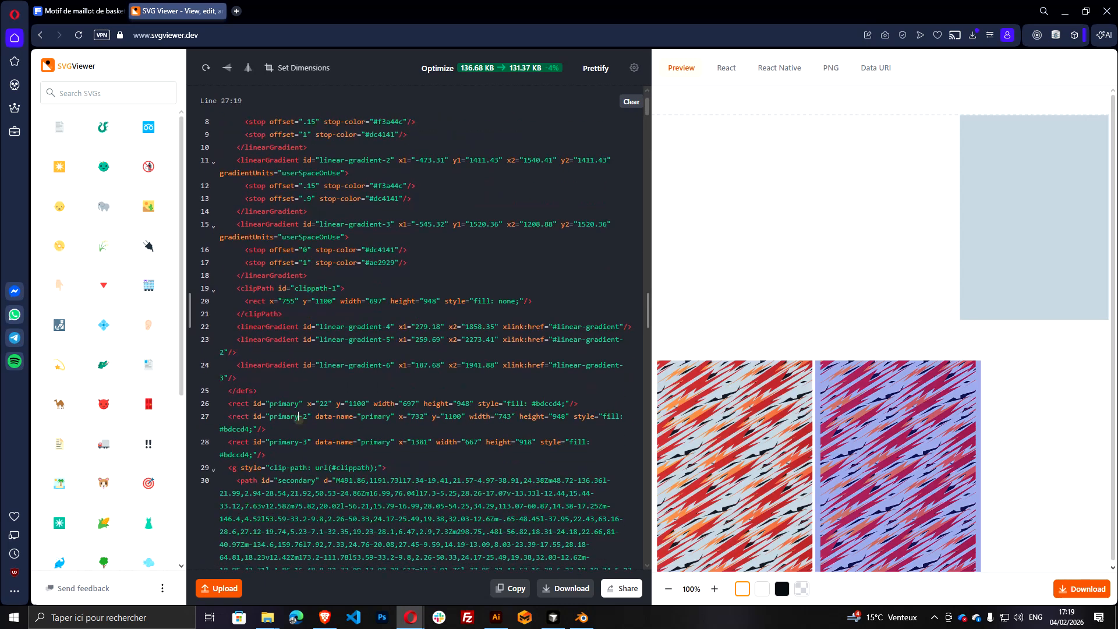
drag(299, 417, 308, 417)
scroll(302, 416, down, 6)
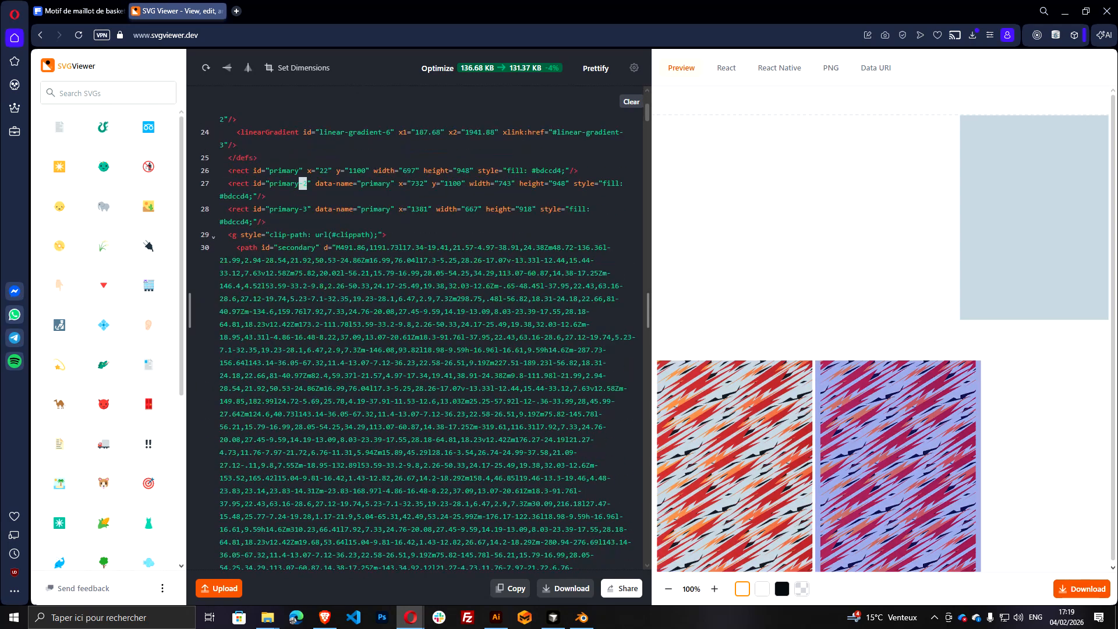
scroll(304, 183, down, 2)
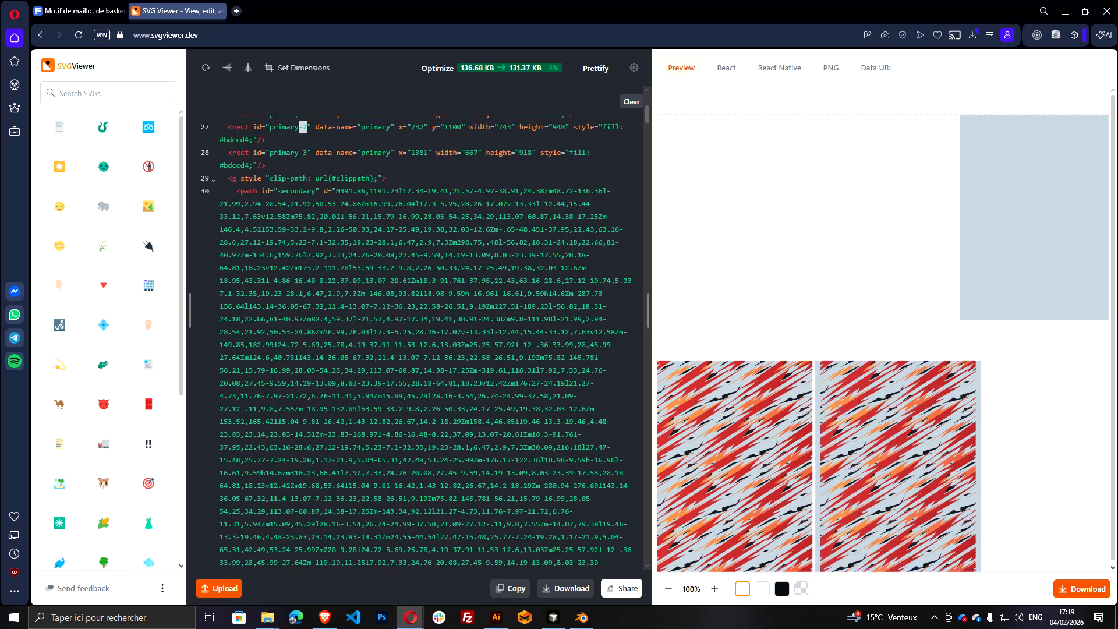
scroll(304, 183, up, 3)
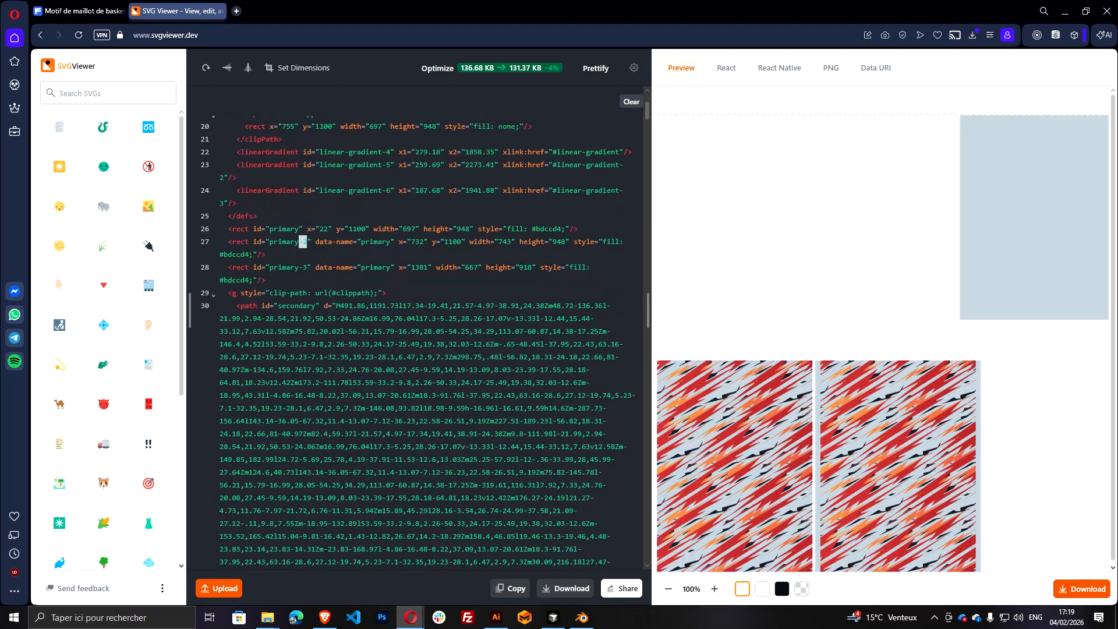
Remove the -2 and -3 suffixes from the ids of the second and third primary rectangles in the SVG code
double_click(285, 241)
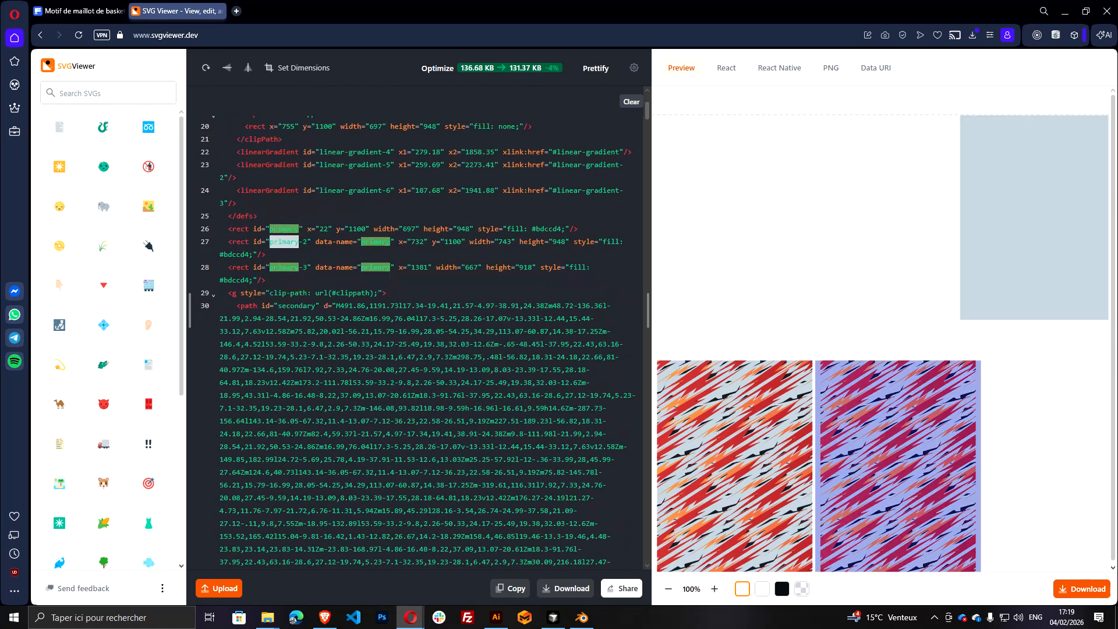
click(290, 242)
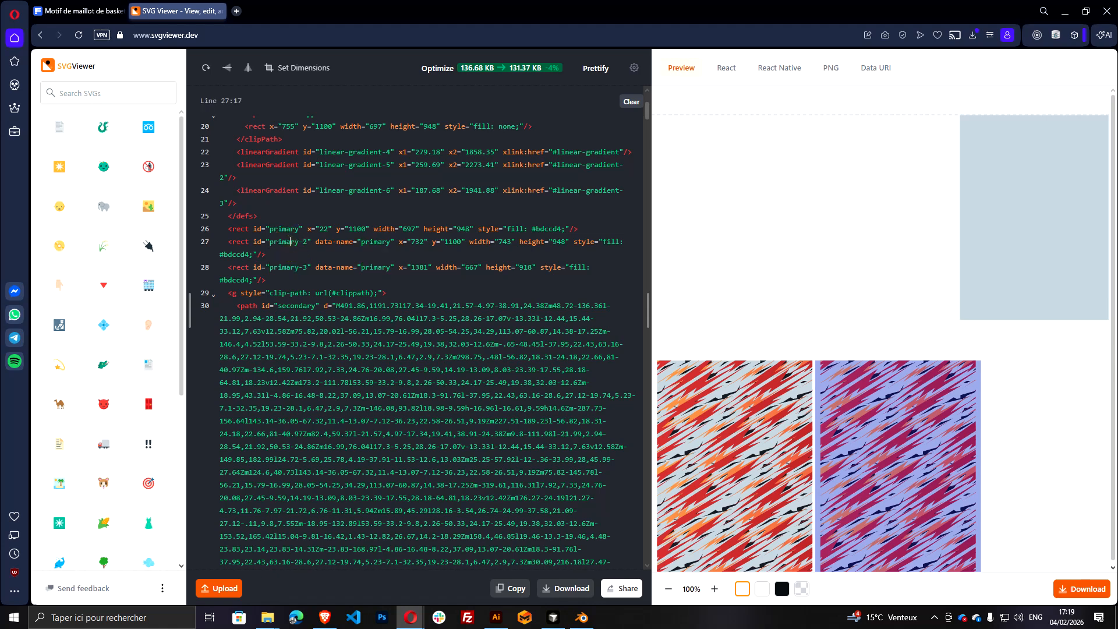
double_click(302, 241)
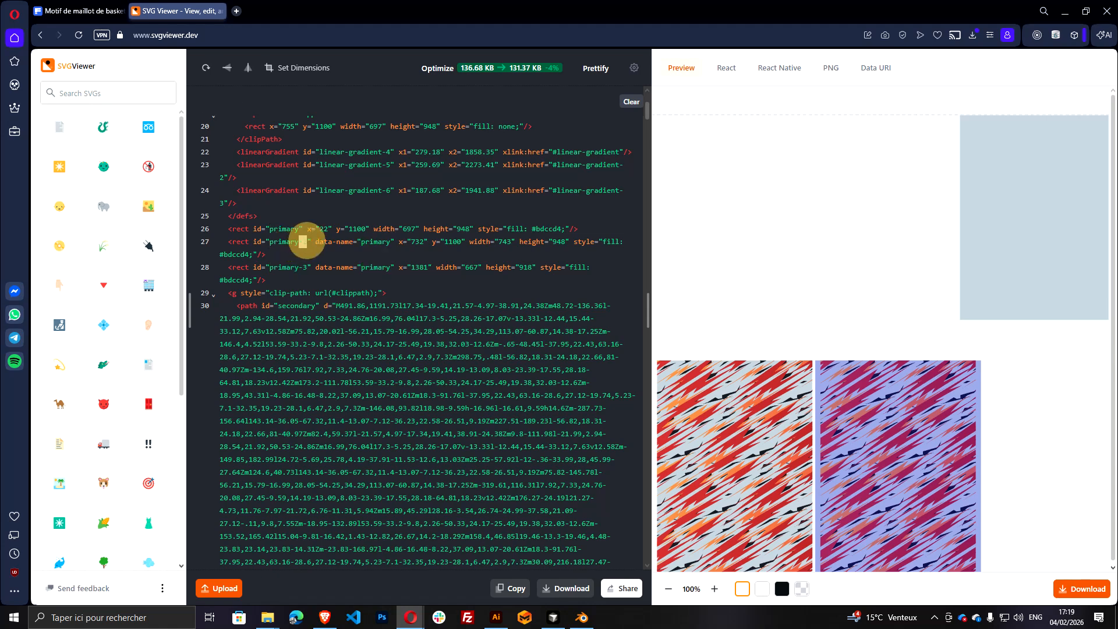
key(BackSpace)
key(BackSpace)
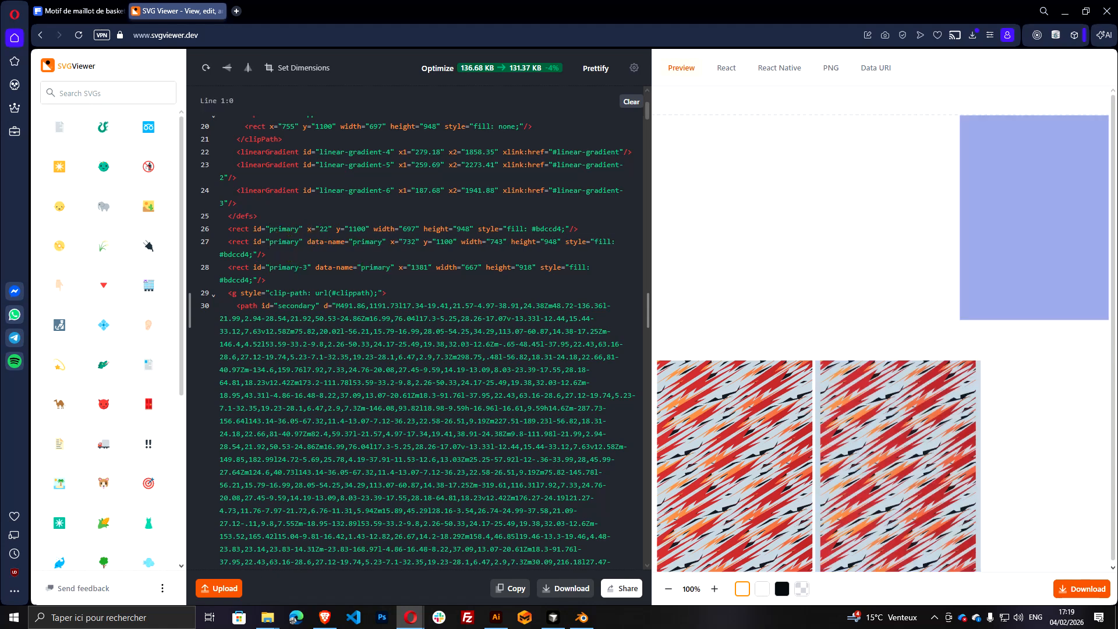
click(302, 267)
double_click(303, 267)
key(BackSpace)
key(BackSpace)
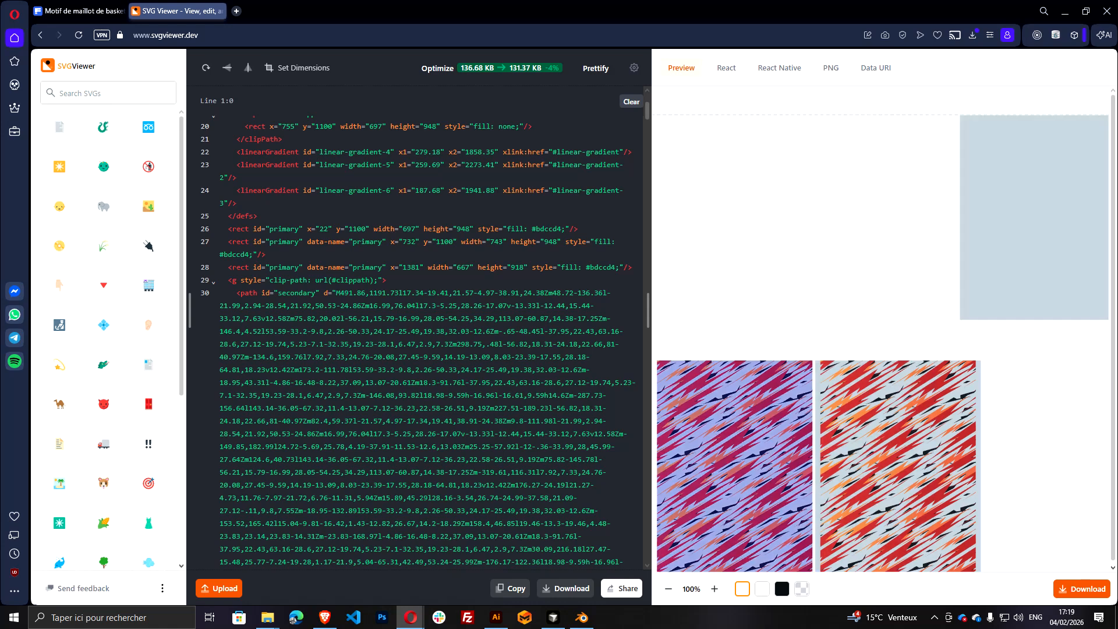
click(313, 293)
text(-2)
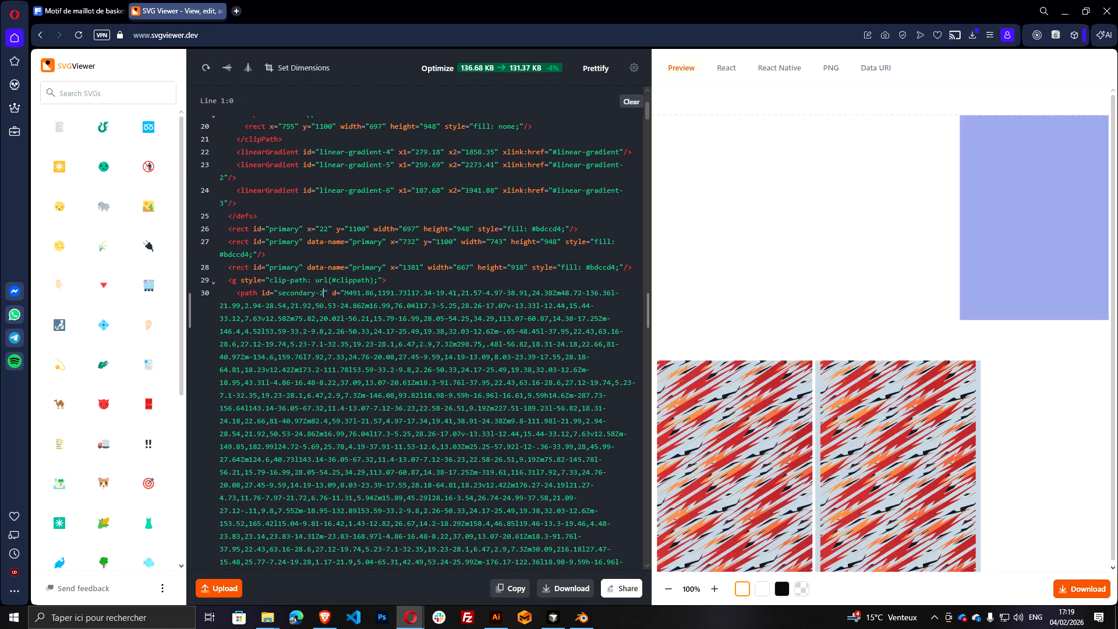
key(BackSpace)
key(BackSpace)
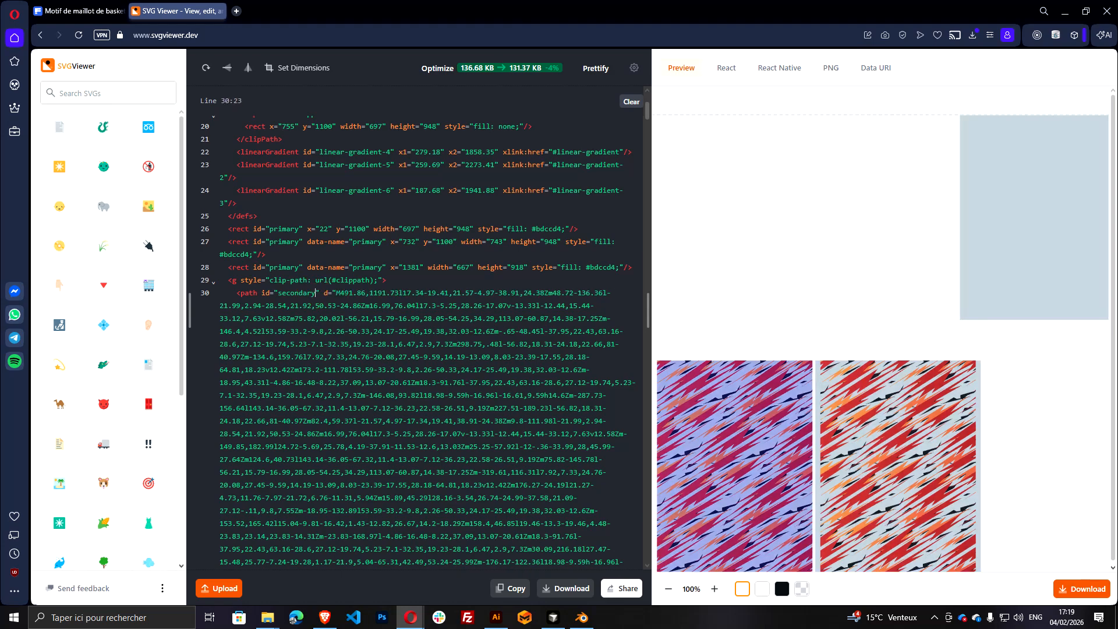
Find the accent ids in the SVG code and remove the suffix from the second group's accent path id, leaving accent
scroll(385, 171, down, 3)
click(385, 171)
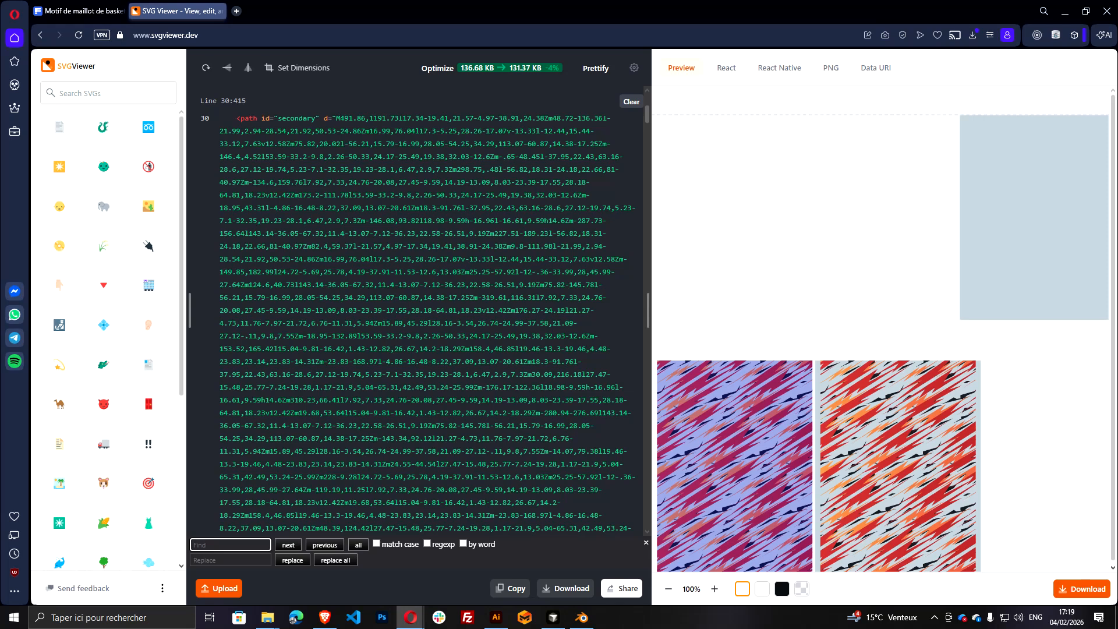
text(ccent)
key(Return)
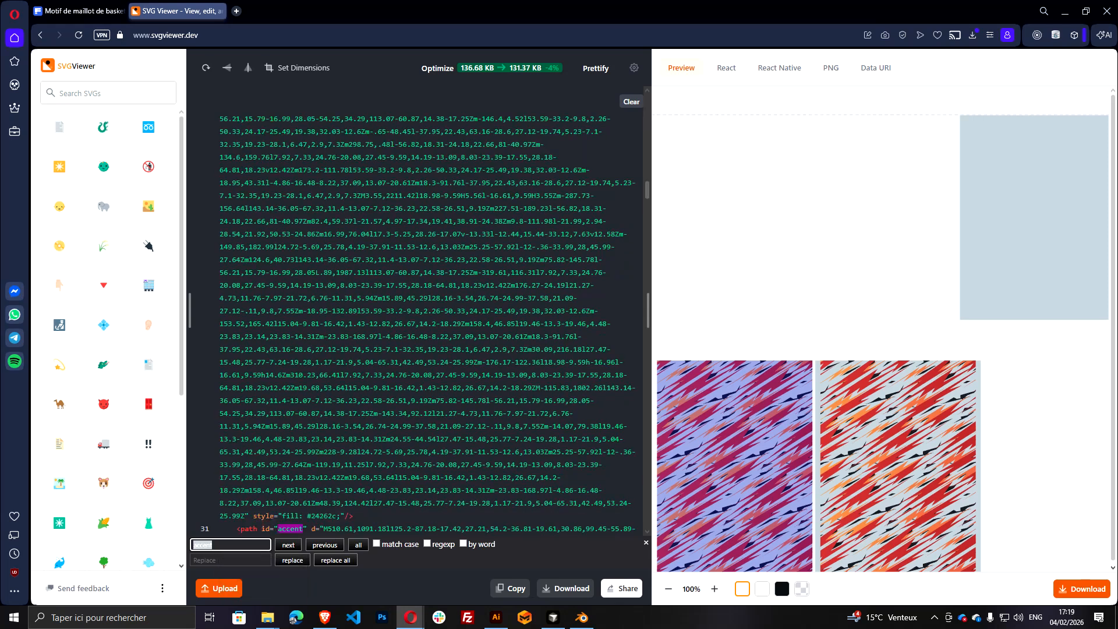
scroll(416, 314, down, 8)
key(Return)
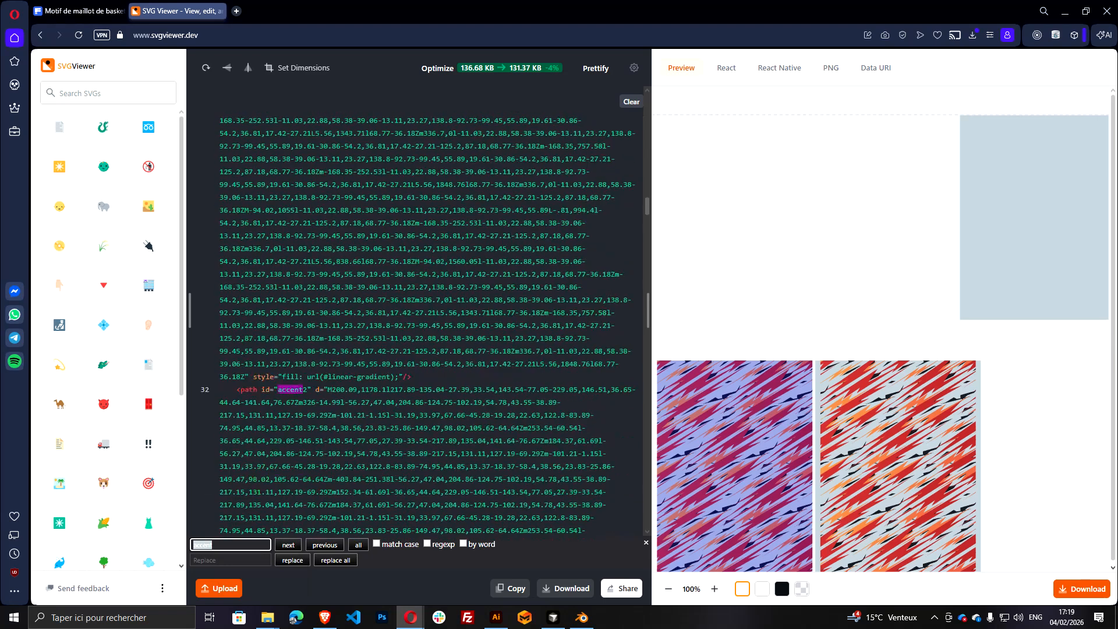
click(289, 546)
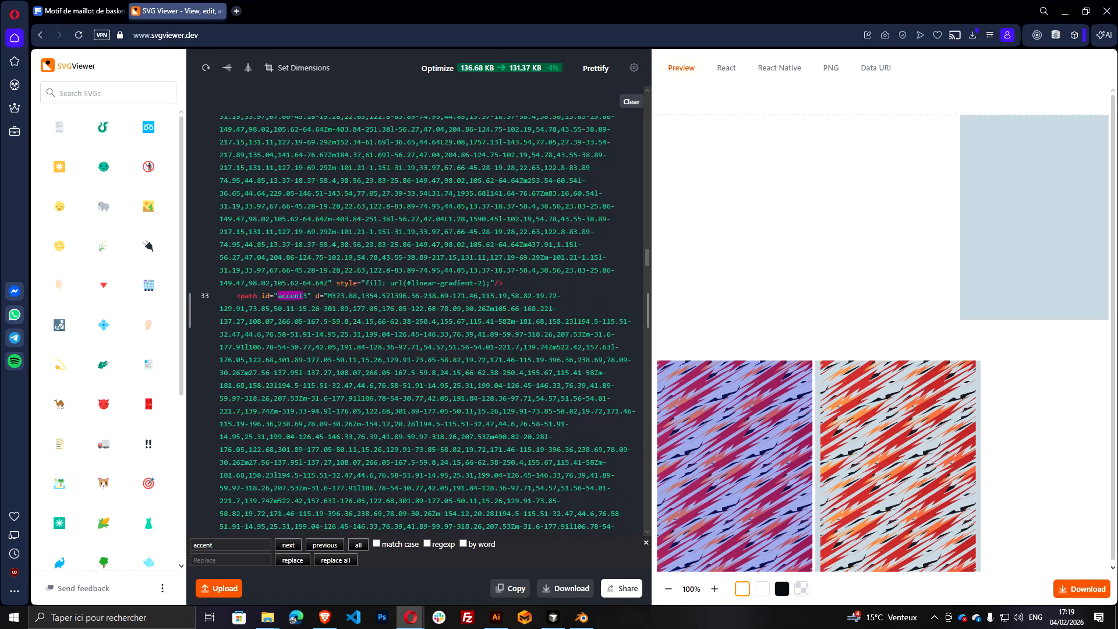
click(297, 545)
scroll(342, 400, down, 1)
click(304, 296)
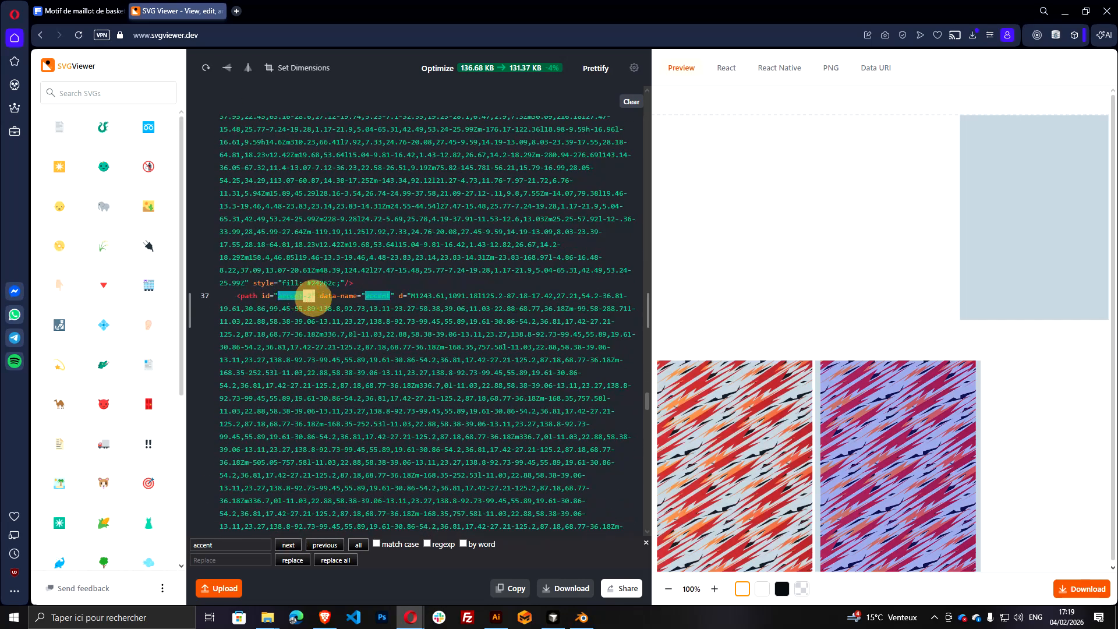
key(BackSpace)
key(BackSpace)
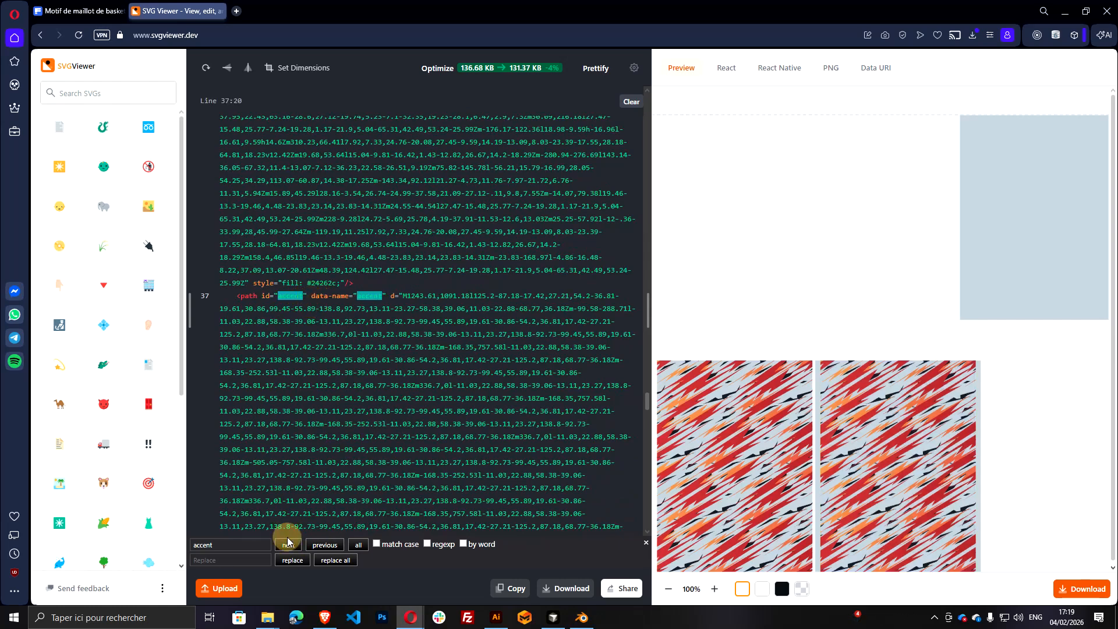
Remove the suffix from the second group's accent2 path id, leaving accent2
click(289, 546)
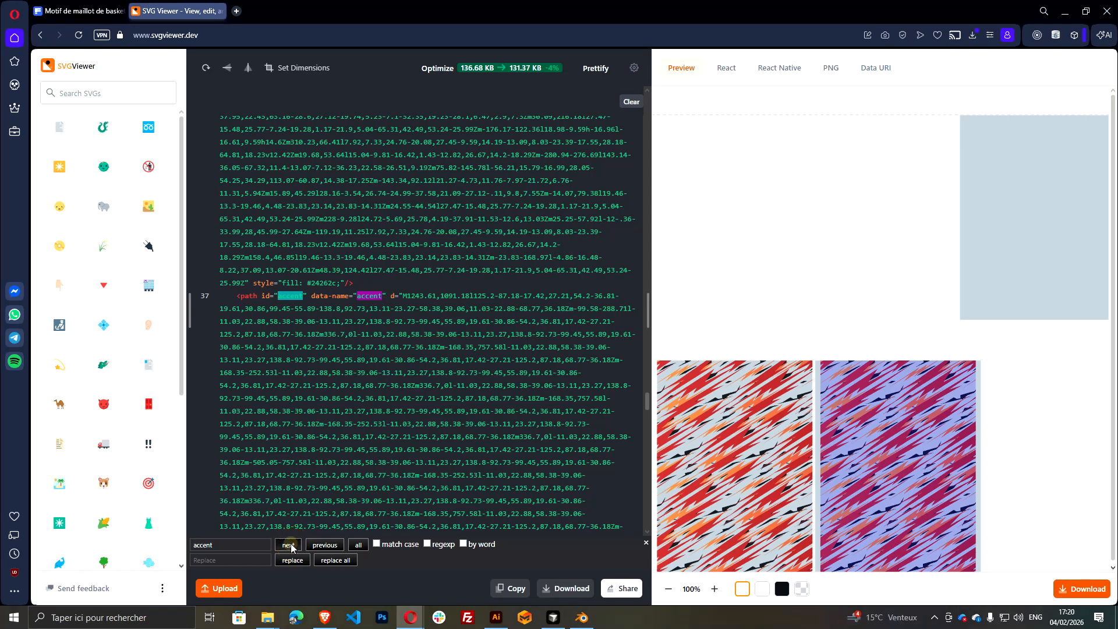
click(315, 528)
key(BackSpace)
key(BackSpace)
scroll(315, 529, down, 1)
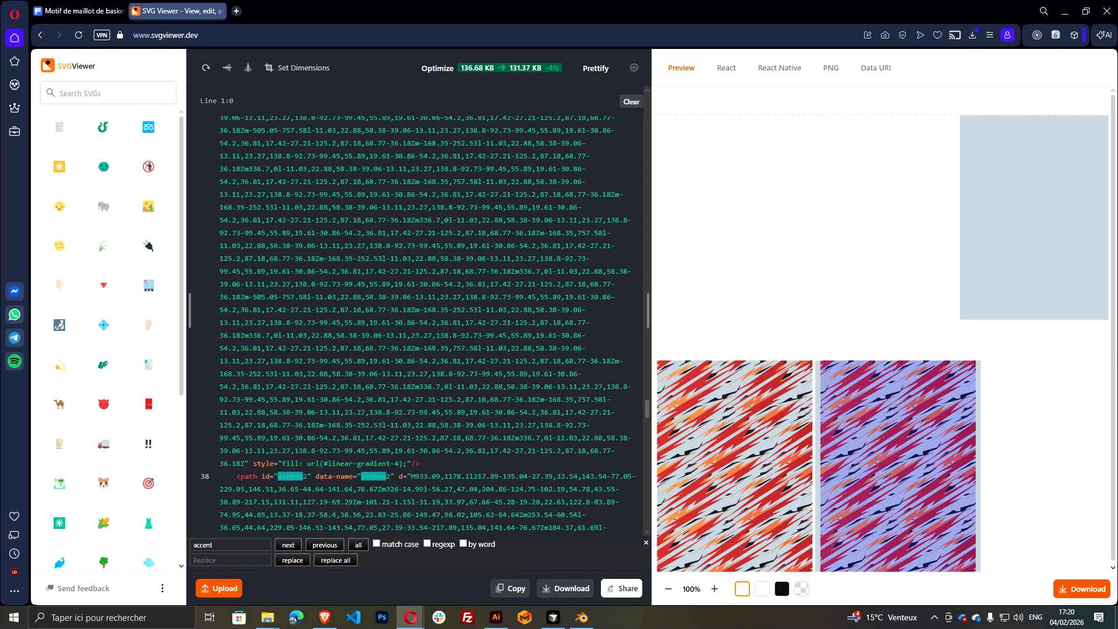
Find the second group's accent3 path and remove the -2 suffix from its id
click(294, 546)
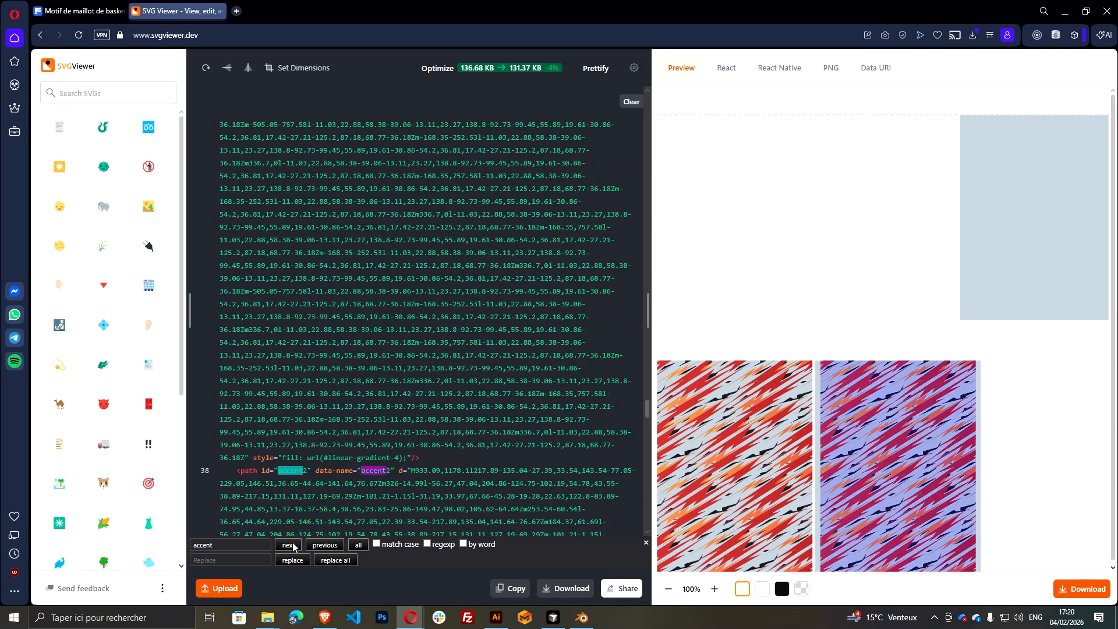
click(293, 546)
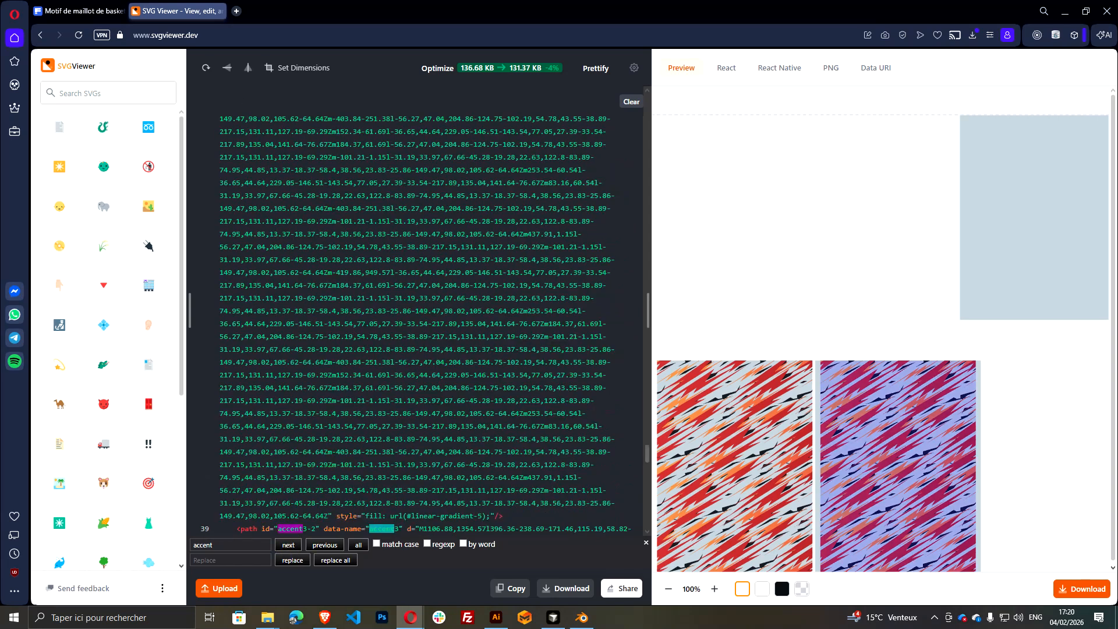
click(315, 528)
key(BackSpace)
key(BackSpace)
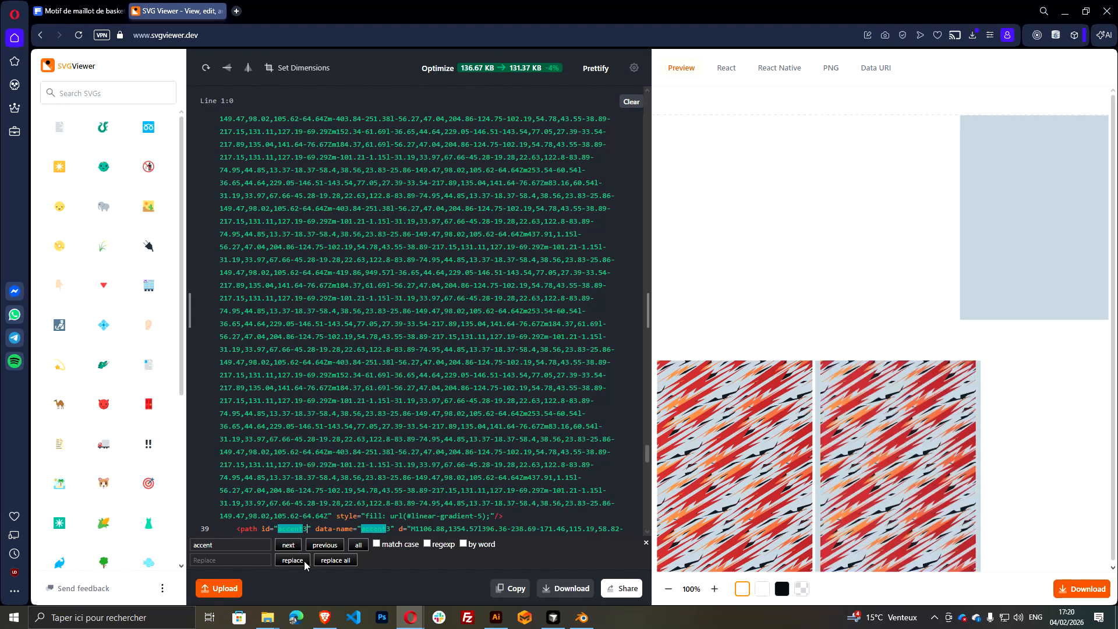
Search the SVG code for "second" and remove the -2 suffix from the second group's secondary path id
click(287, 544)
click(285, 544)
double_click(204, 545)
text(second)
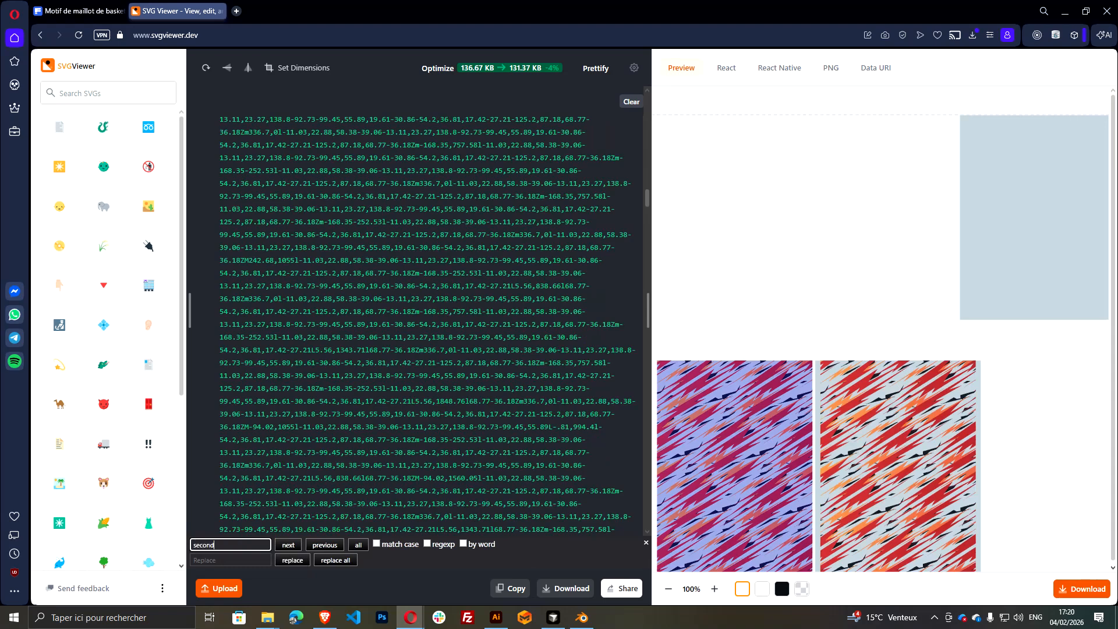
click(285, 543)
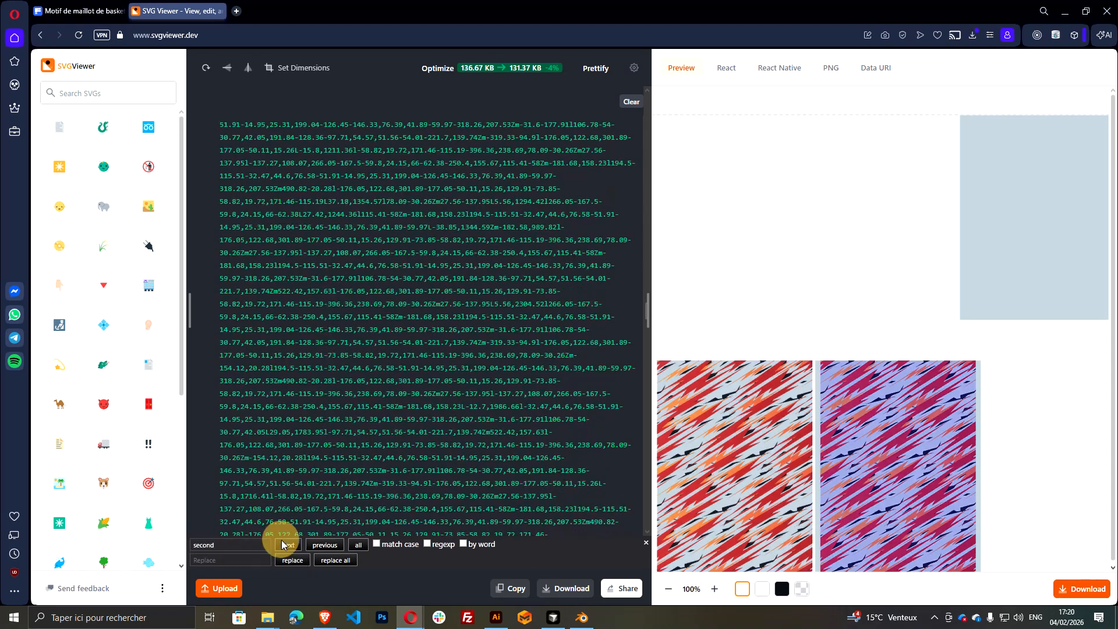
click(285, 544)
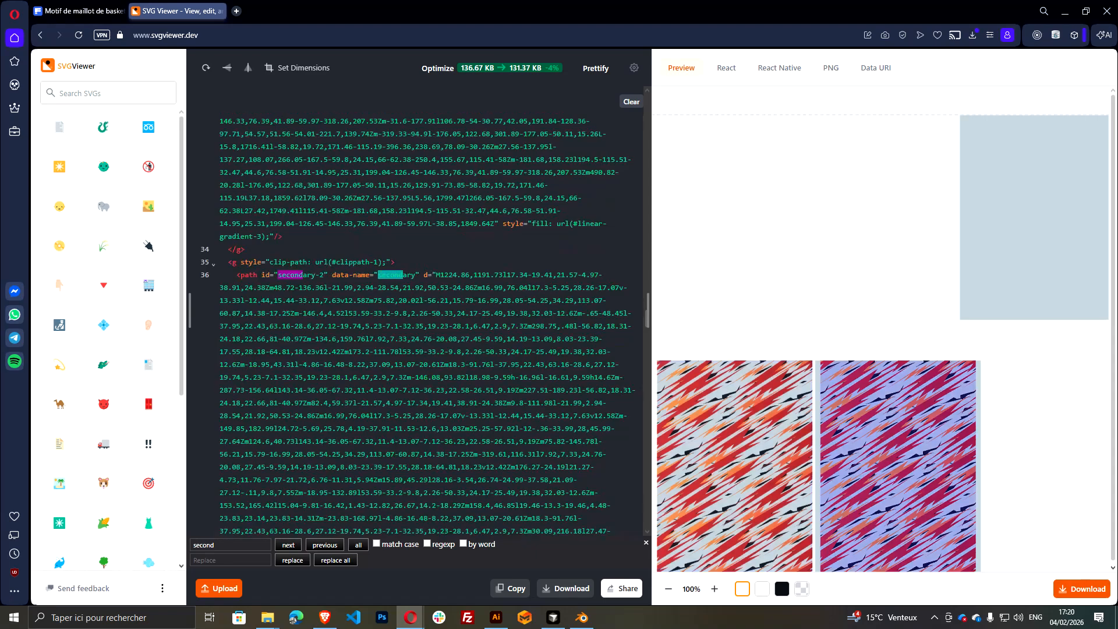
click(323, 275)
key(BackSpace)
key(BackSpace)
Download the edited SVG and show svgviewer-output.svg in its download folder
click(488, 310)
scroll(488, 310, down, 4)
scroll(524, 245, up, 6)
click(528, 213)
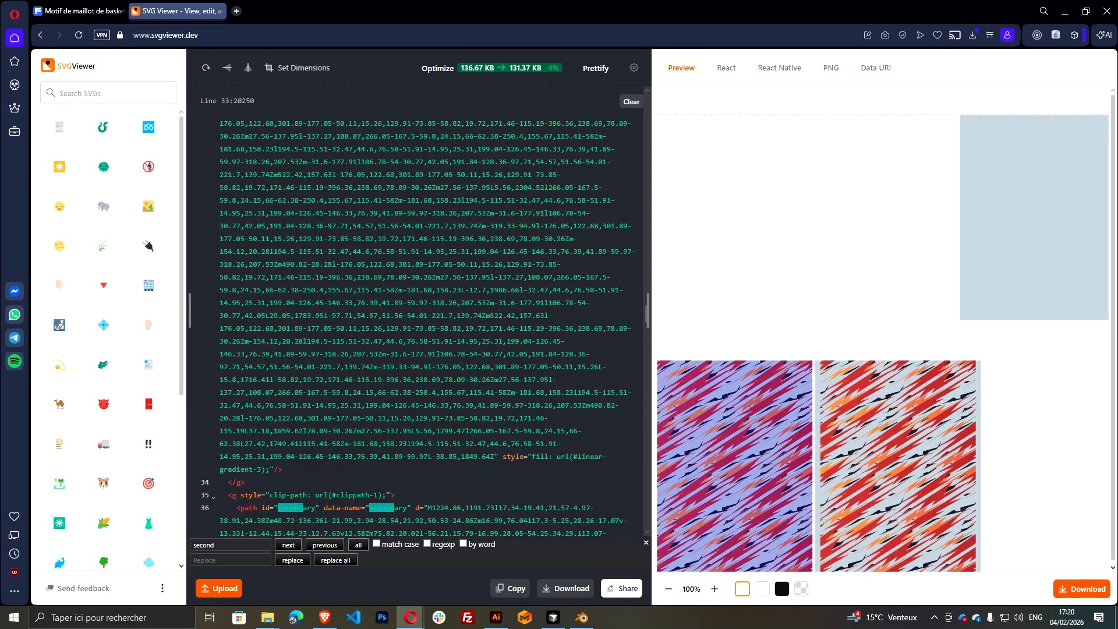
click(573, 587)
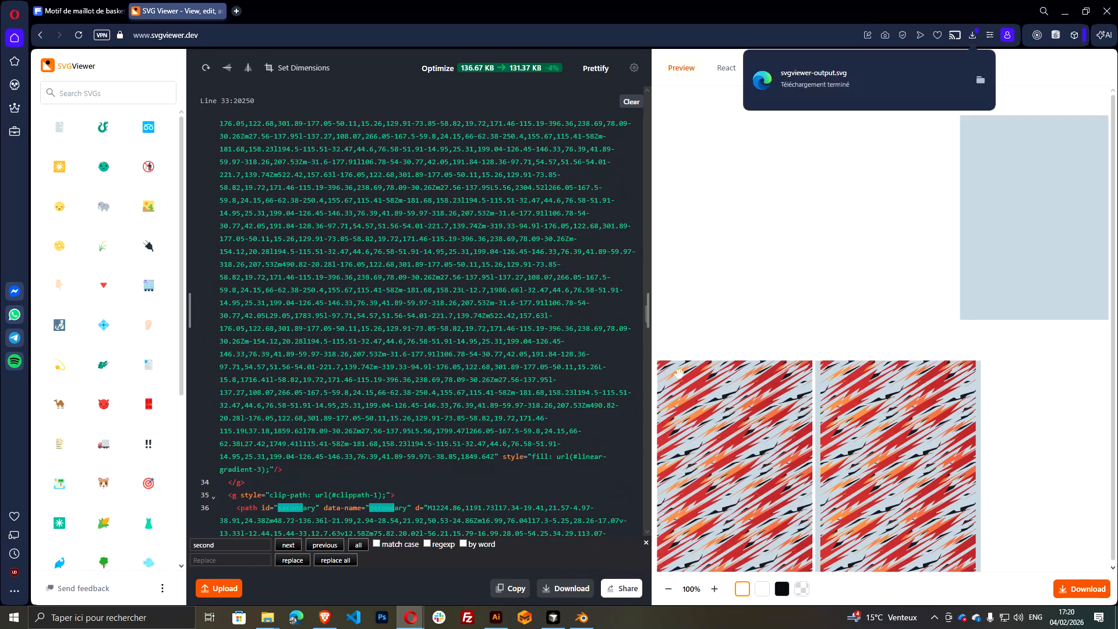
click(980, 82)
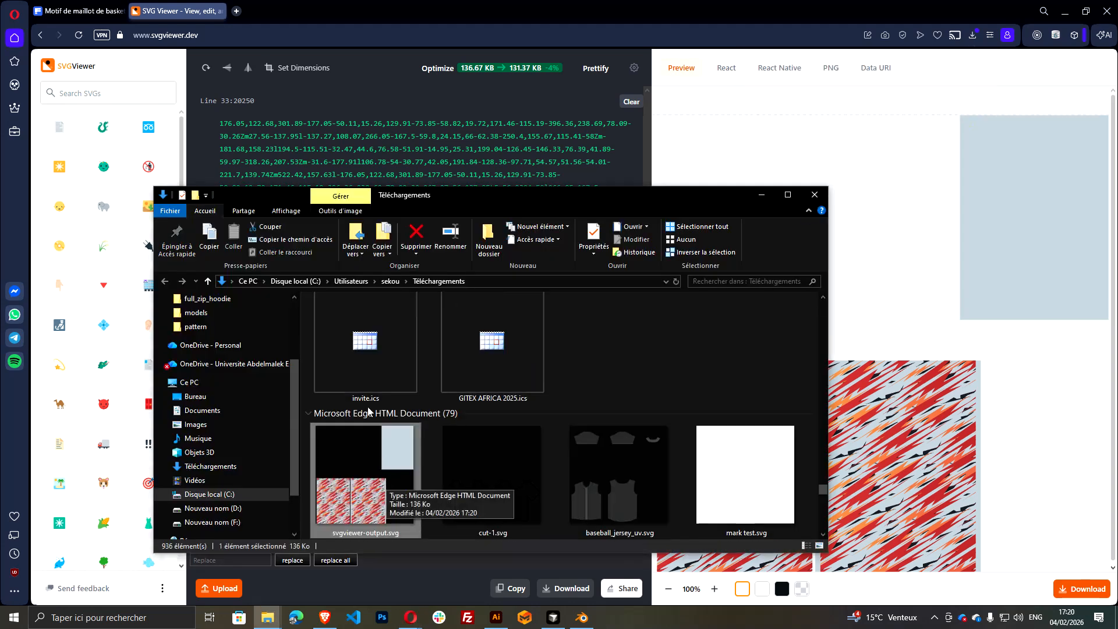
Move svgviewer-output.svg from the Téléchargements folder to the design basket ball folder
click(364, 378)
click(370, 469)
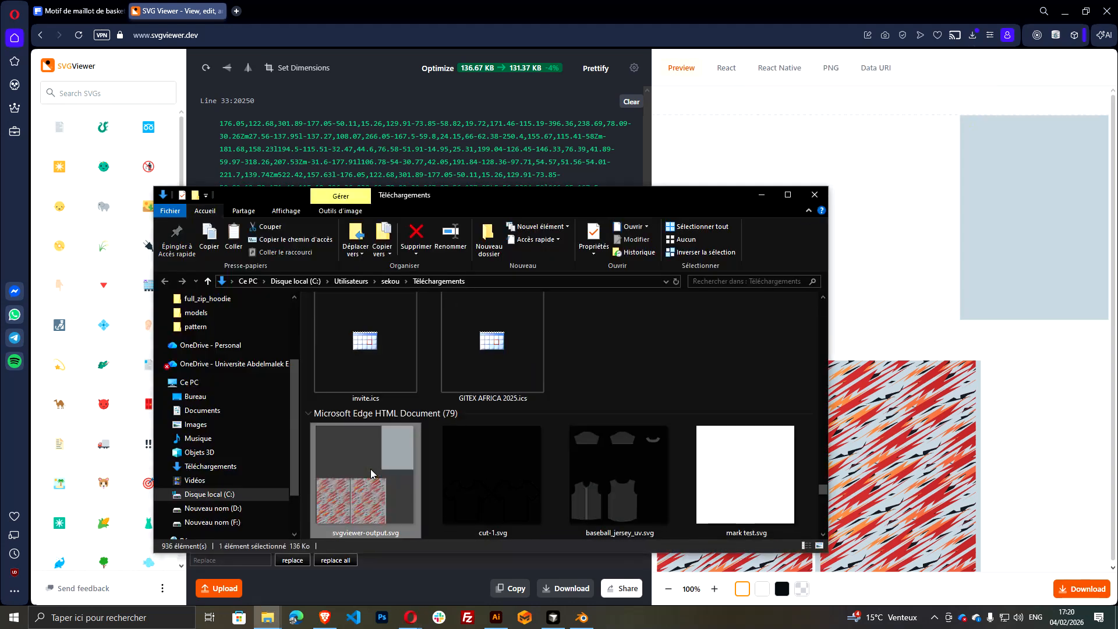
key(alt+Tab)
key(alt+Tab)
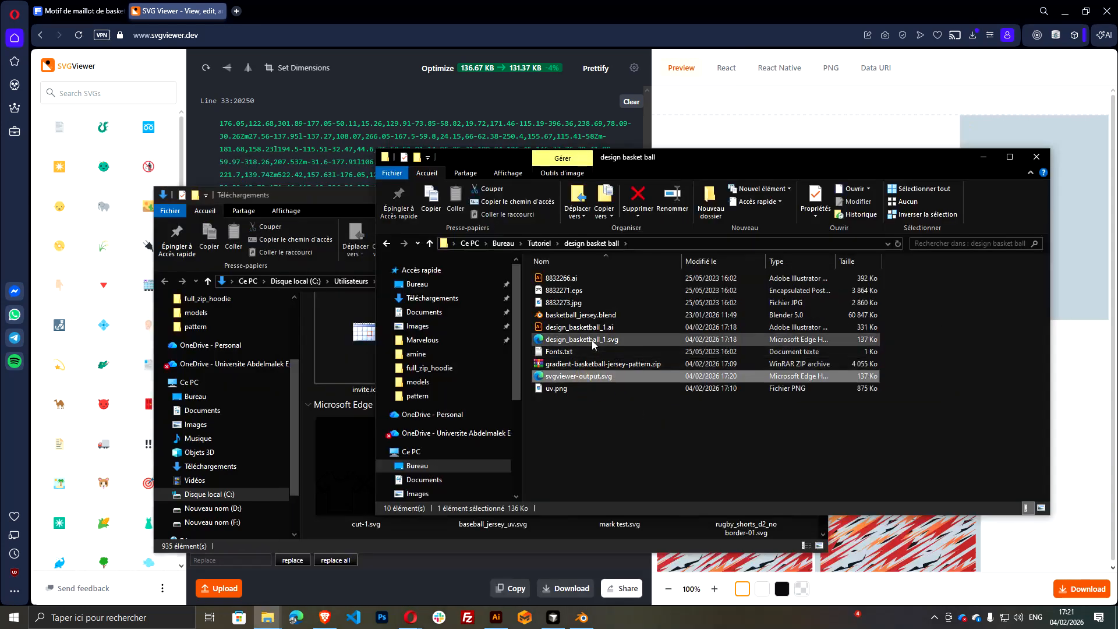
Delete the old design_basketball_1.svg and rename svgviewer-output.svg as design_basketball_1.svg, reusing the old file's name
click(580, 343)
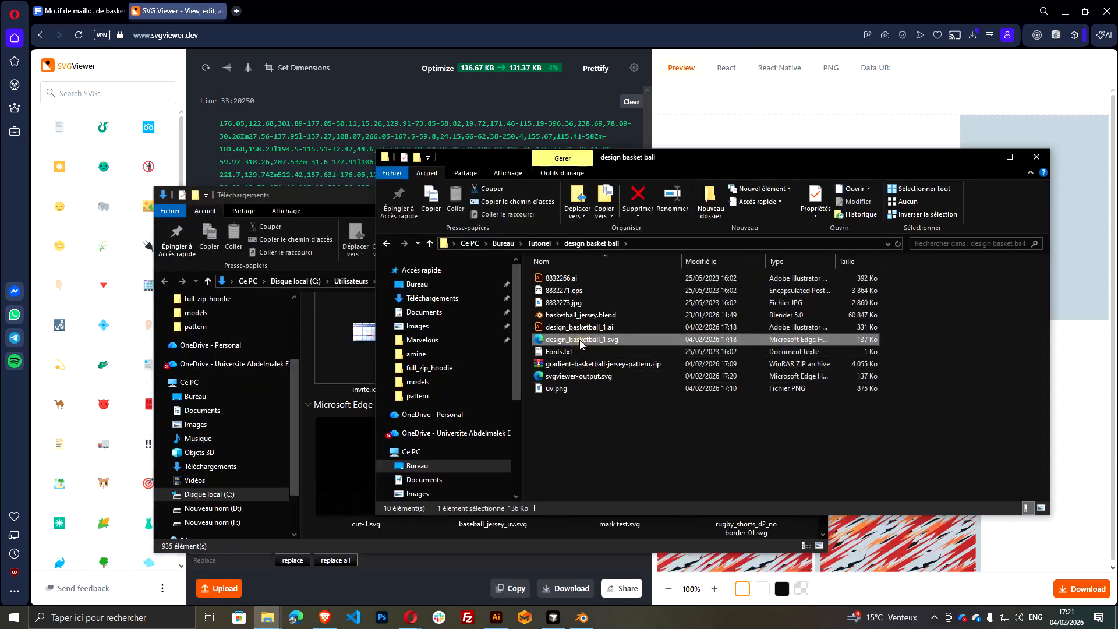
click(581, 342)
key(ctrl+c)
click(585, 434)
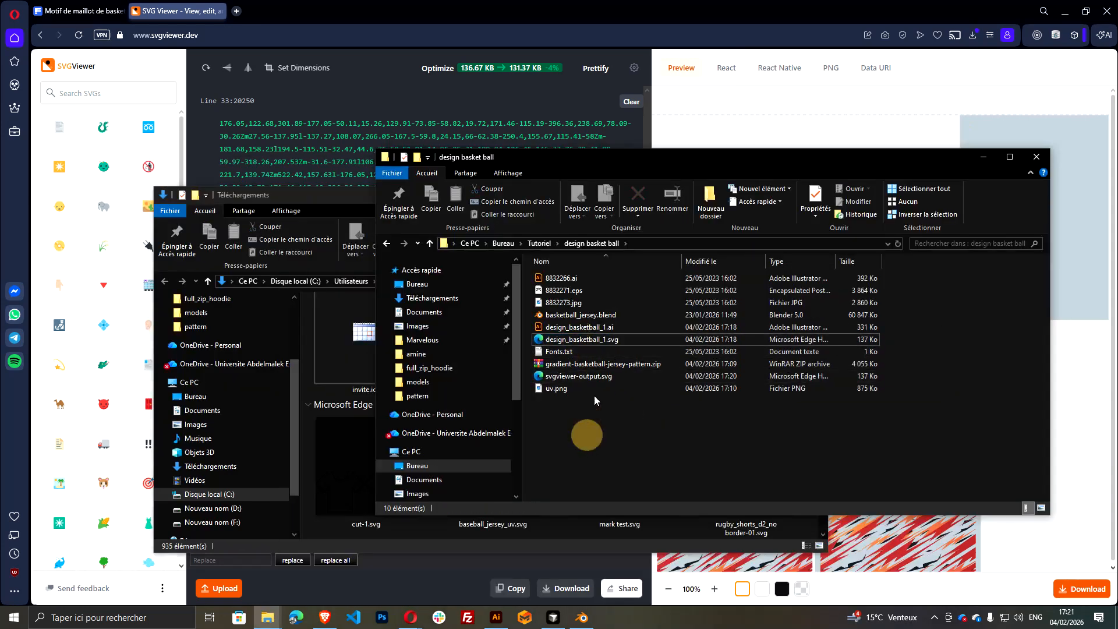
click(622, 339)
key(Delete)
click(588, 365)
click(585, 365)
key(ctrl+v)
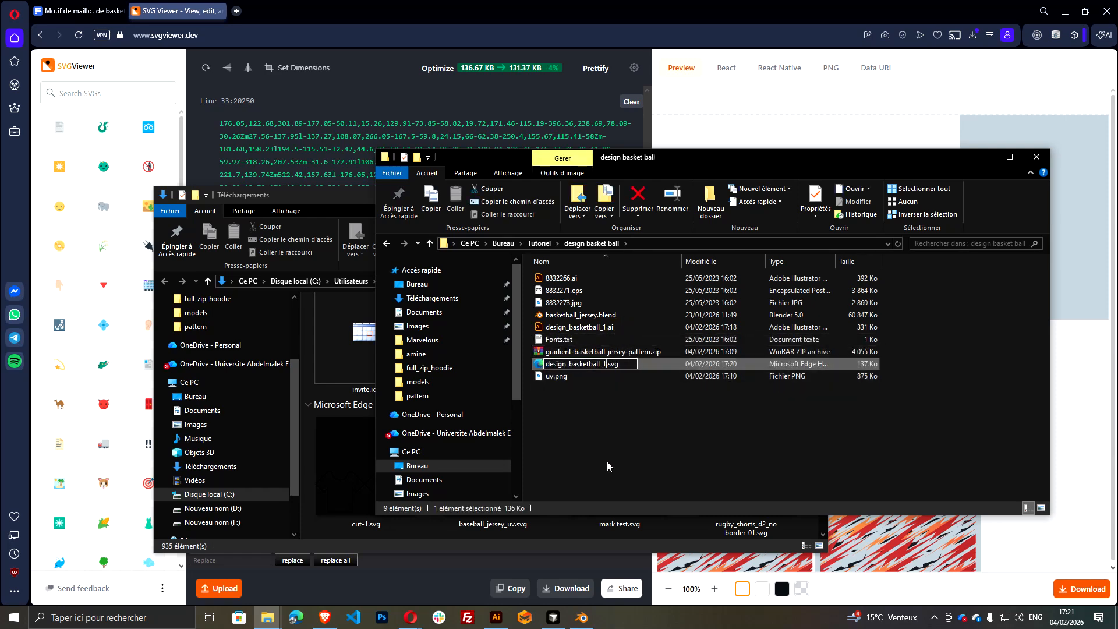
click(607, 461)
click(620, 341)
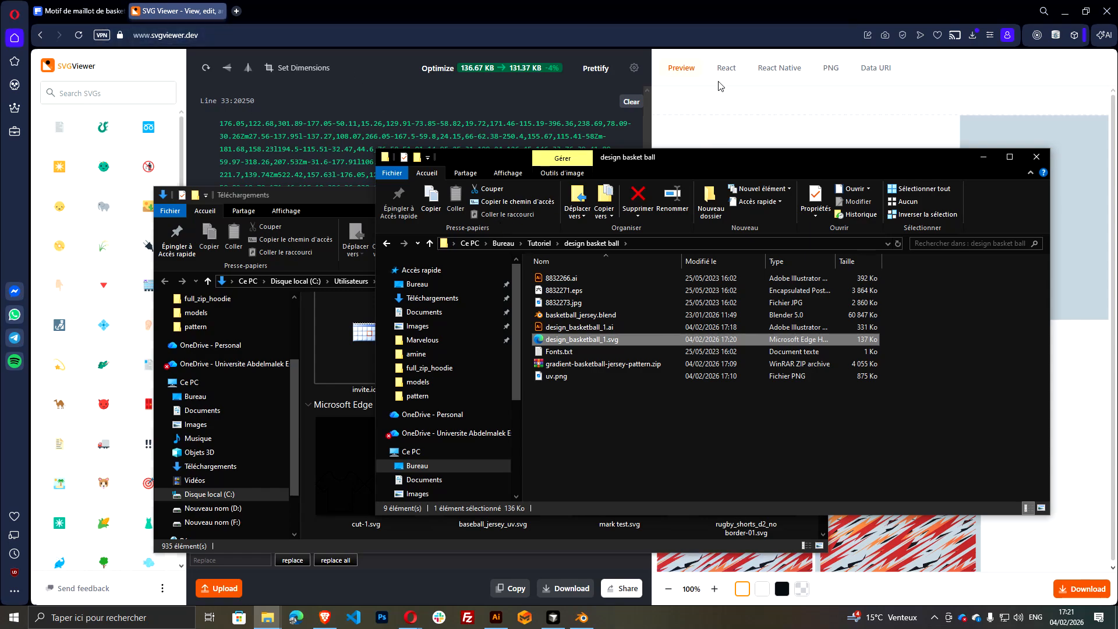
Switch to the Konfiwear dashboard and open its list of designs
click(236, 10)
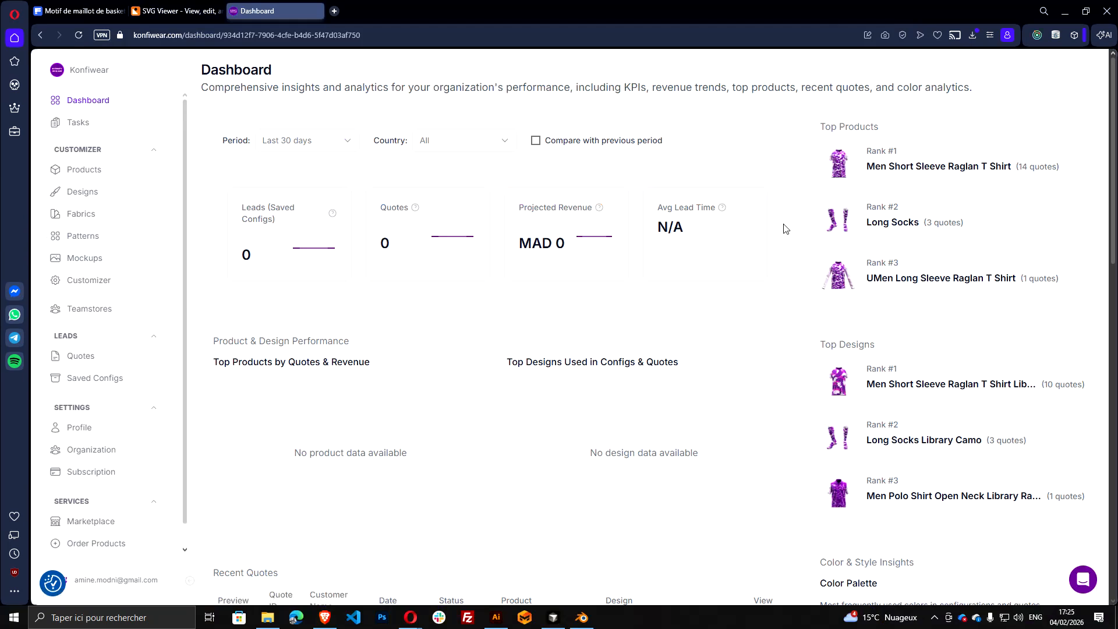
click(105, 199)
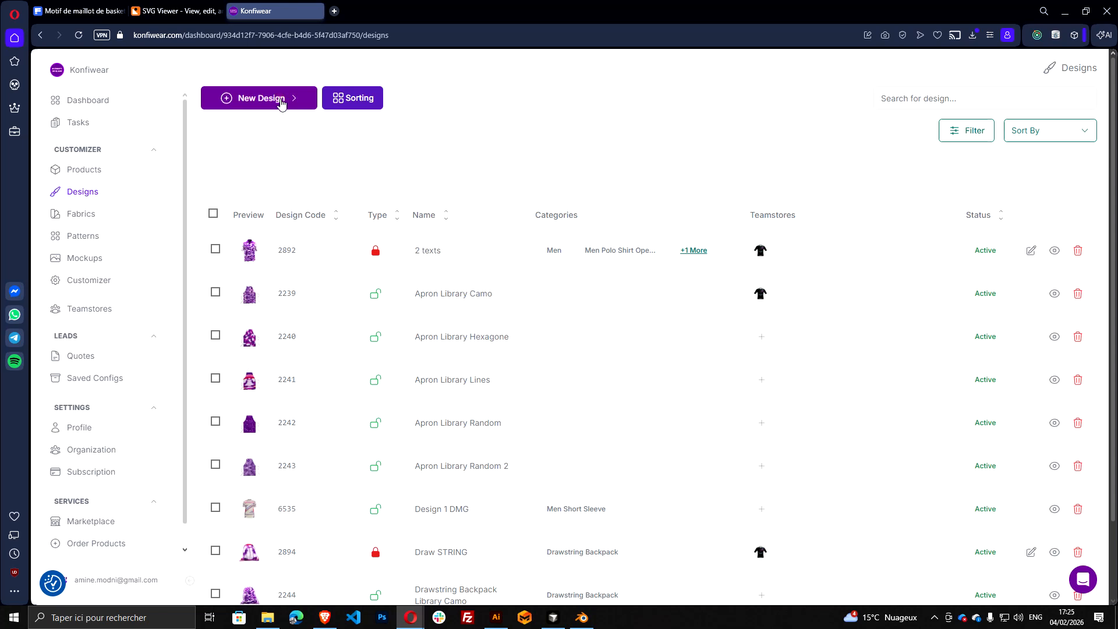
click(282, 103)
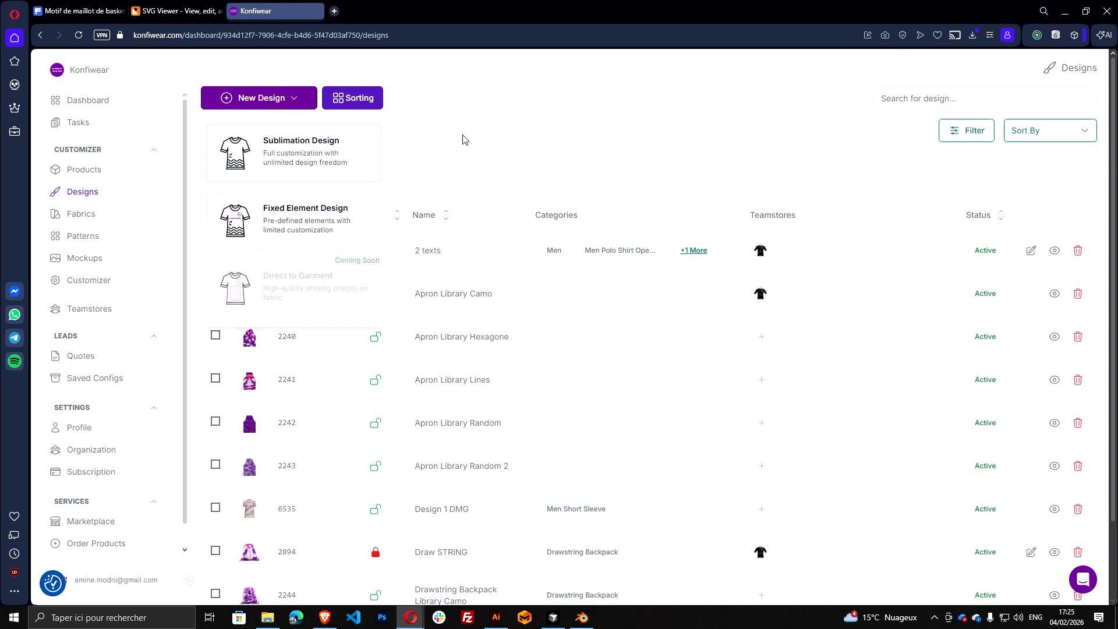
click(178, 429)
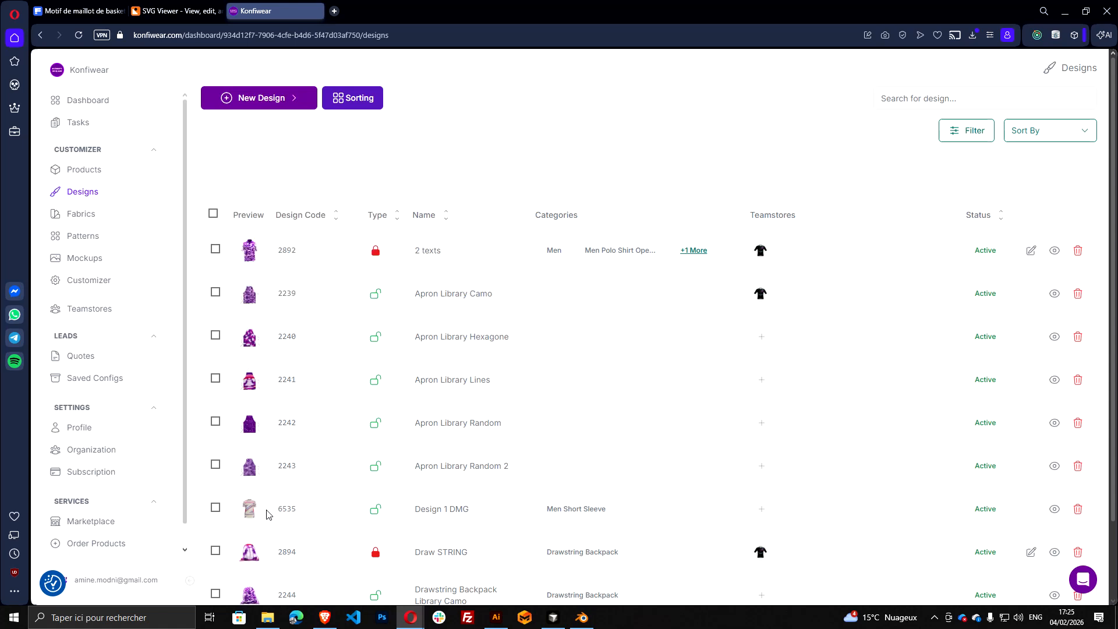
click(297, 103)
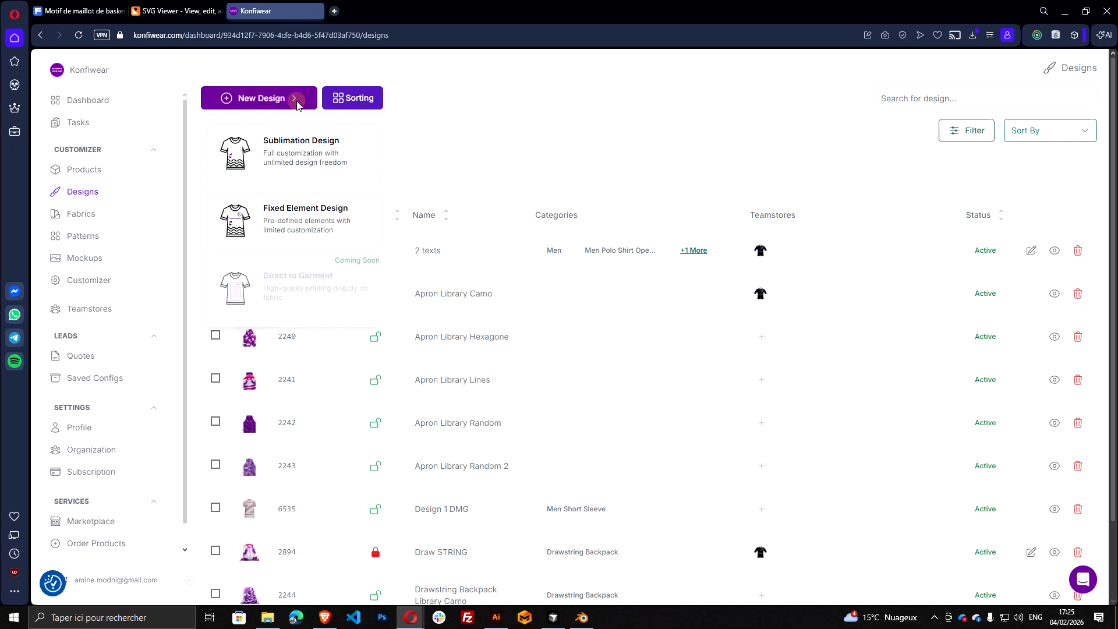
click(300, 174)
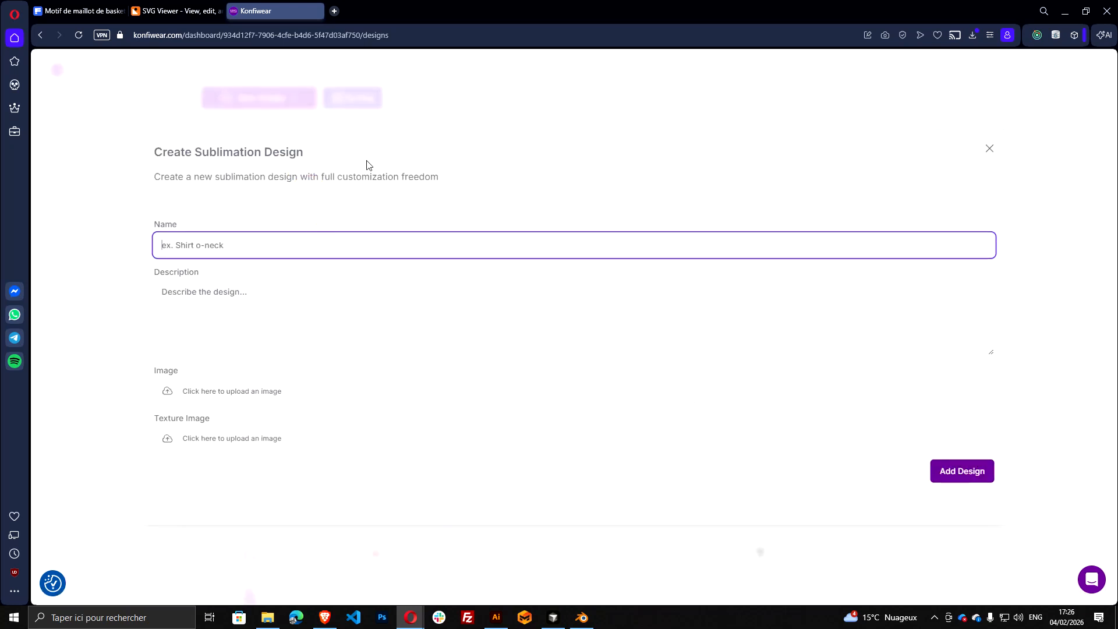
click(438, 92)
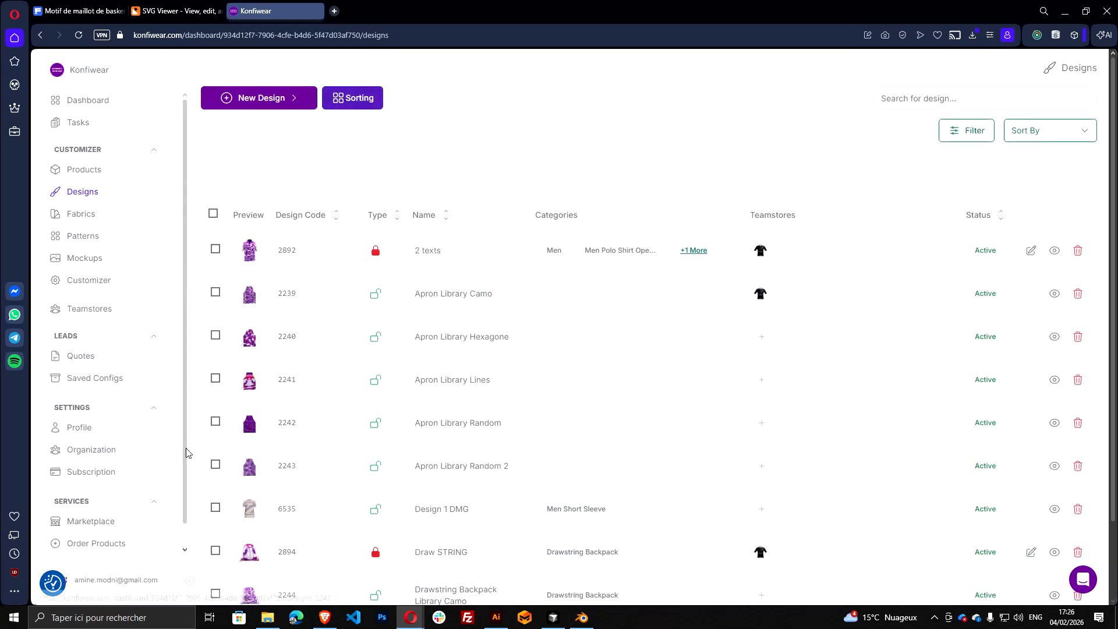
Create a new mockup in the Mockups section and choose Basket ball as its product
click(87, 258)
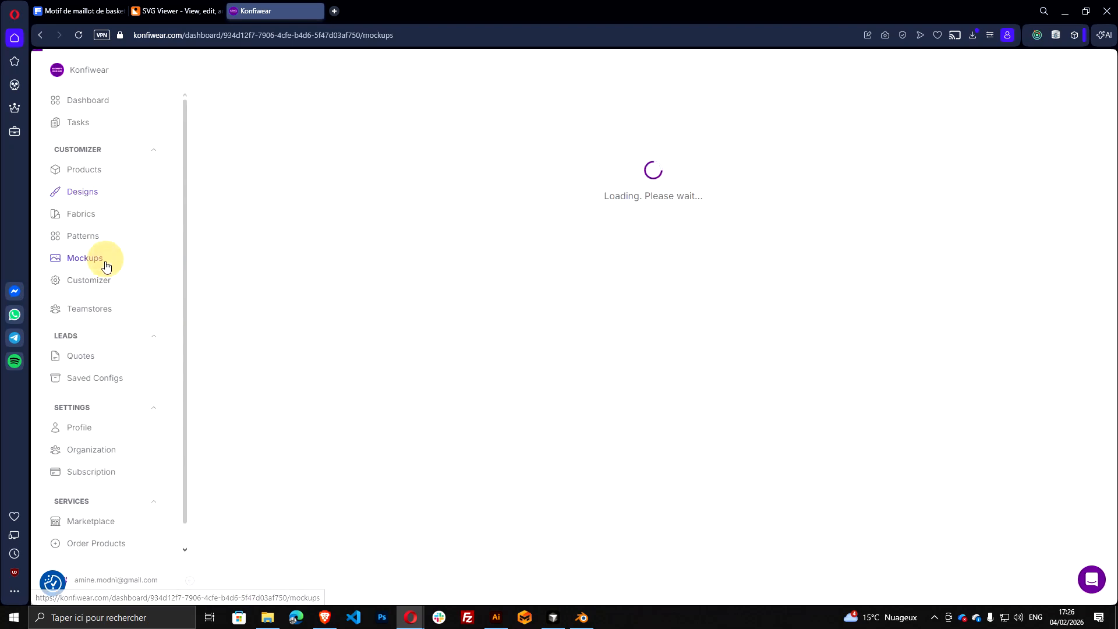
click(270, 99)
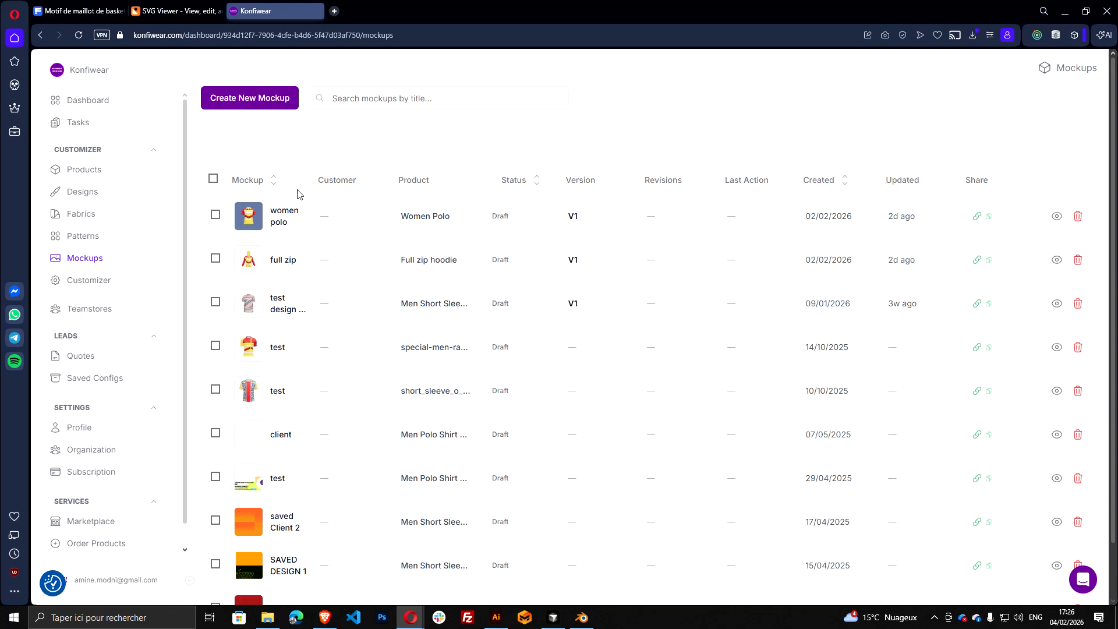
click(315, 170)
scroll(351, 239, down, 10)
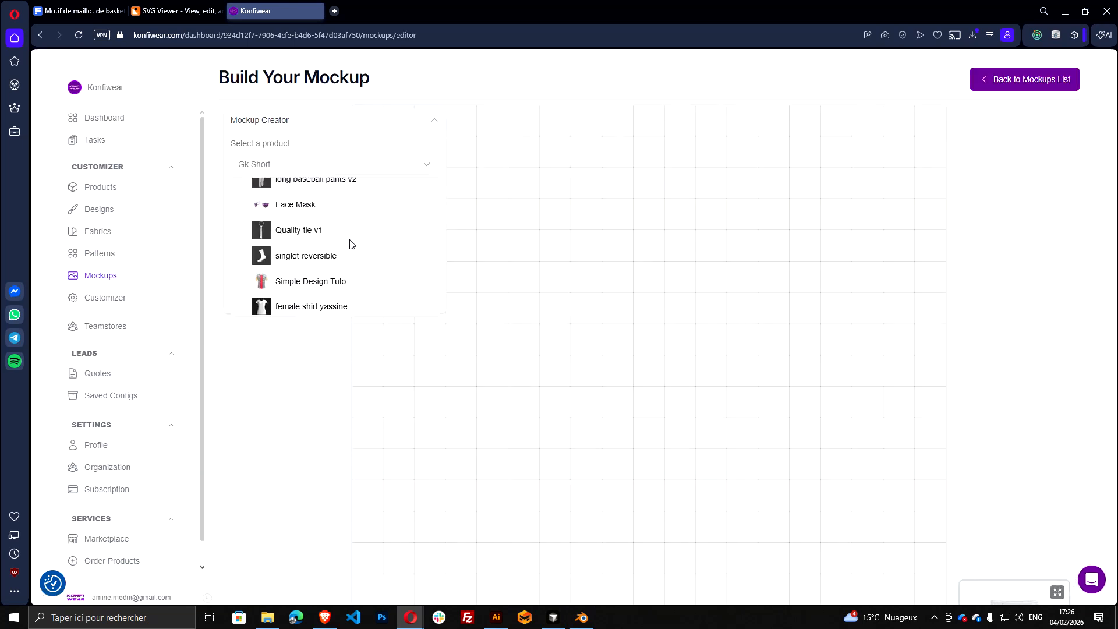
scroll(350, 245, down, 10)
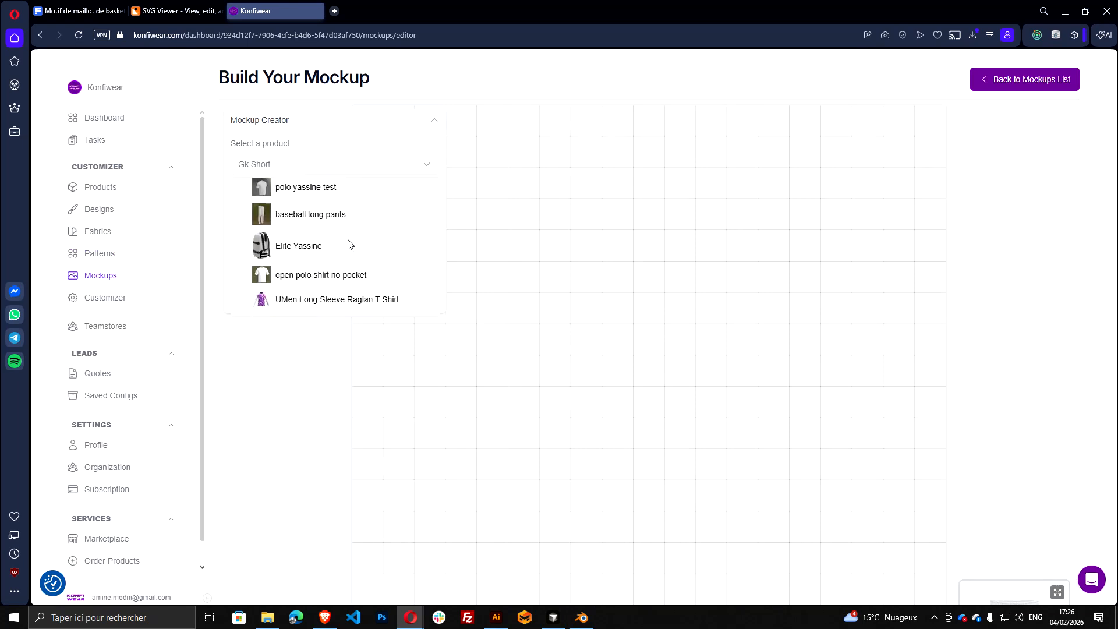
scroll(349, 244, up, 2)
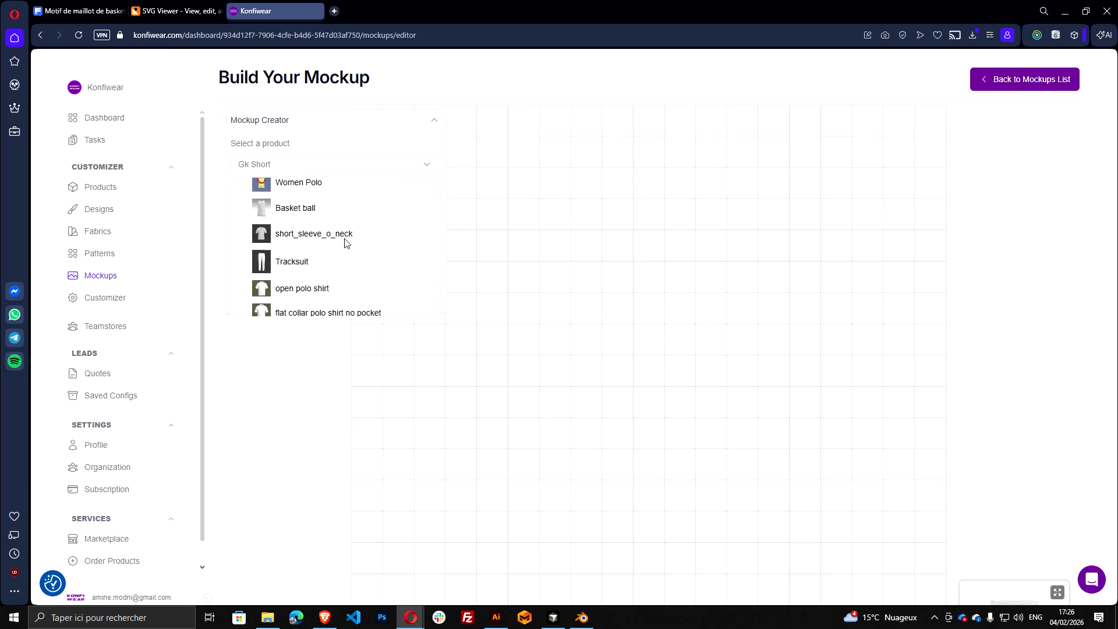
click(311, 216)
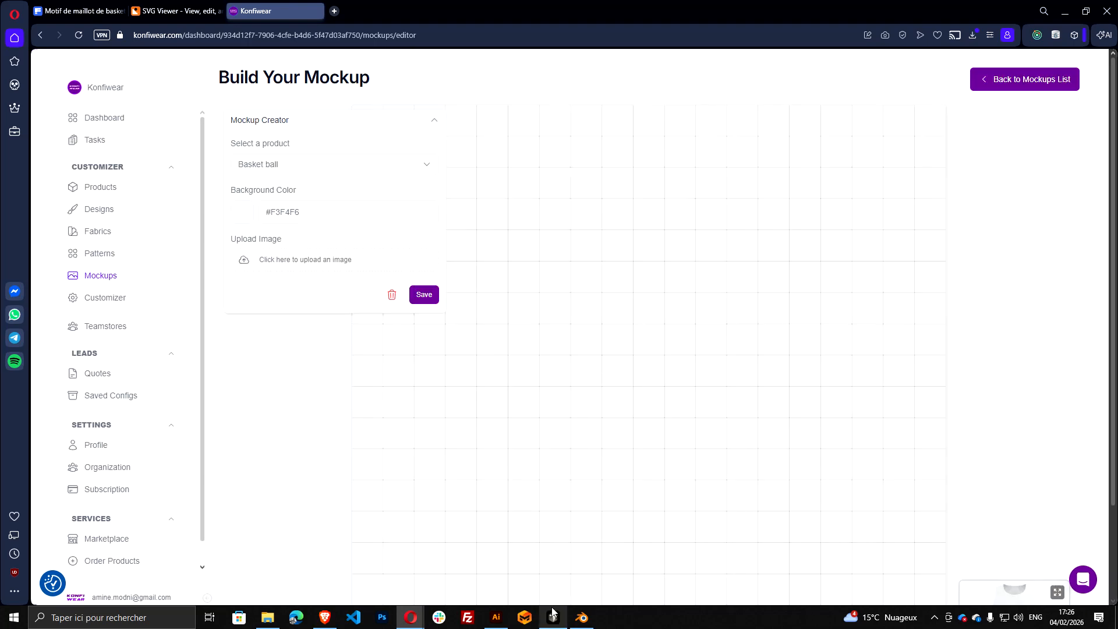
click(577, 618)
scroll(431, 155, down, 4)
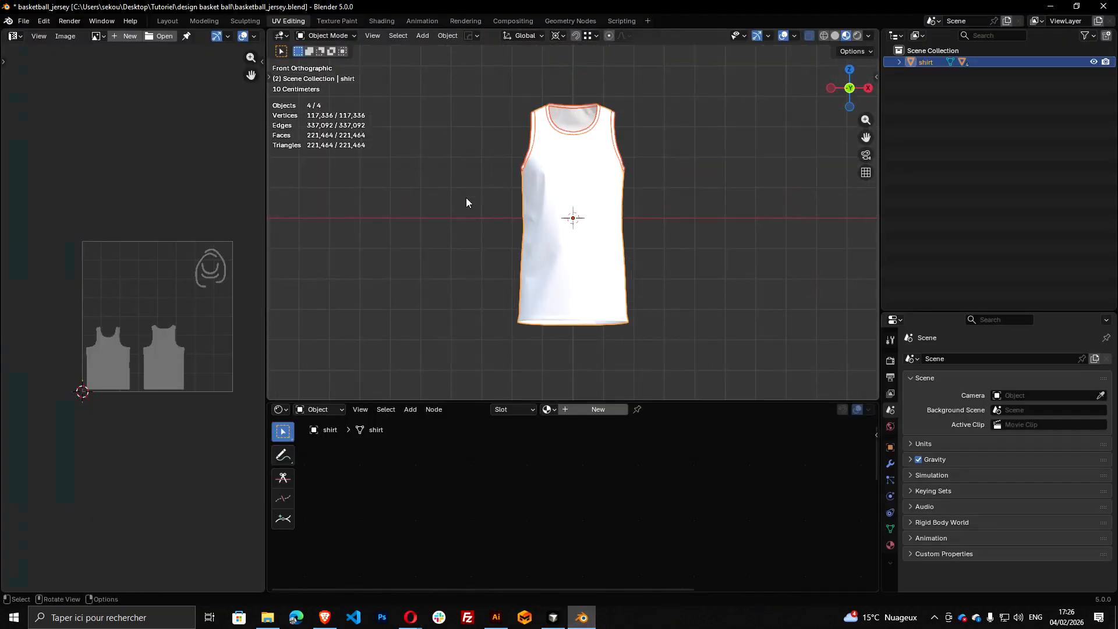
key(alt+Tab)
Enlarge the 3D jersey preview in the mockup editor
scroll(996, 476, down, 2)
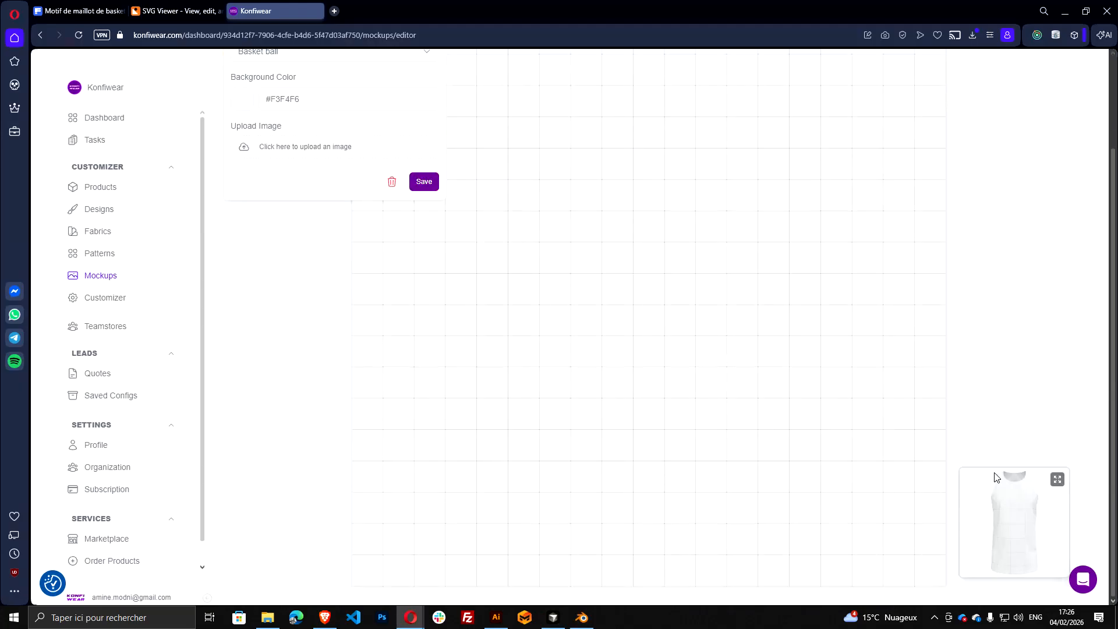
click(1058, 479)
scroll(482, 253, up, 2)
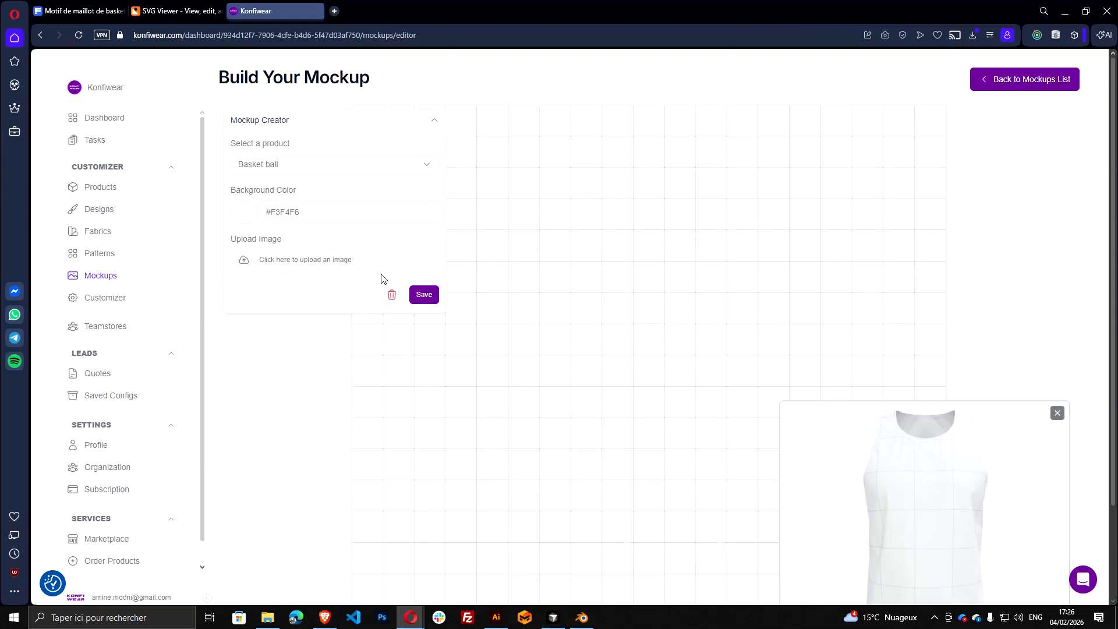
Switch to Illustrator and export design_basketball_1 as a PNG in the design basket ball folder, with Use Artboards enabled
click(496, 617)
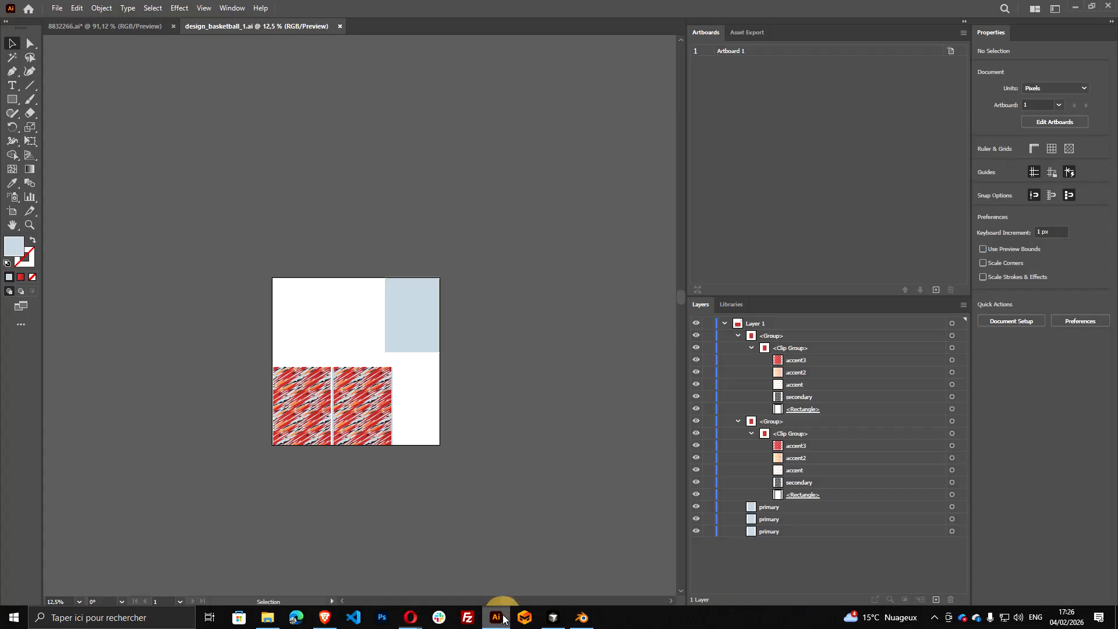
click(58, 8)
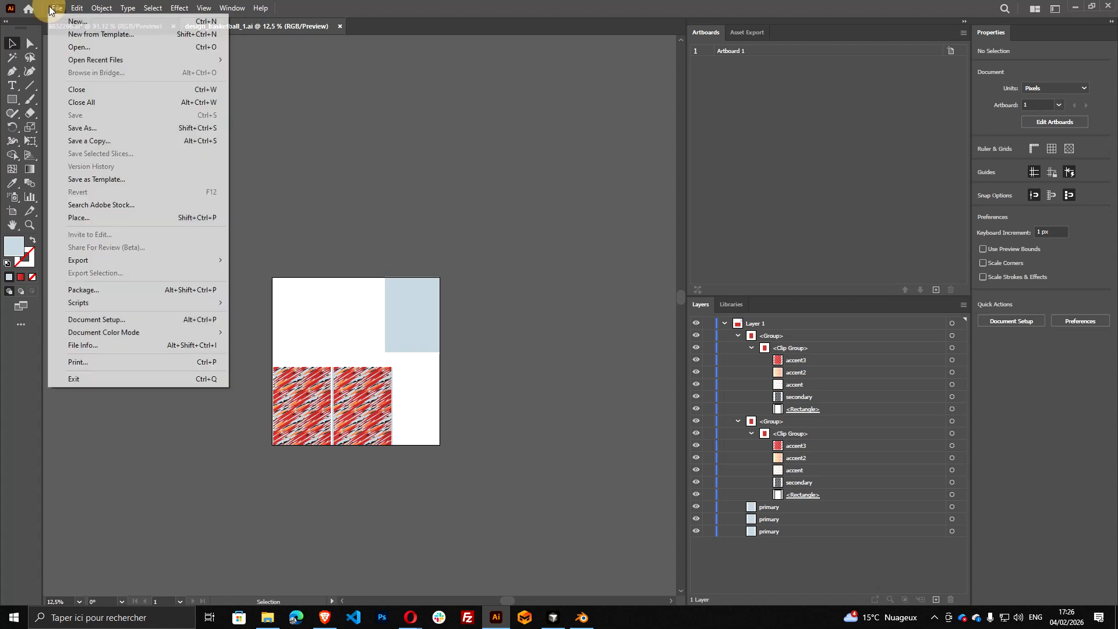
mouse_move(117, 260)
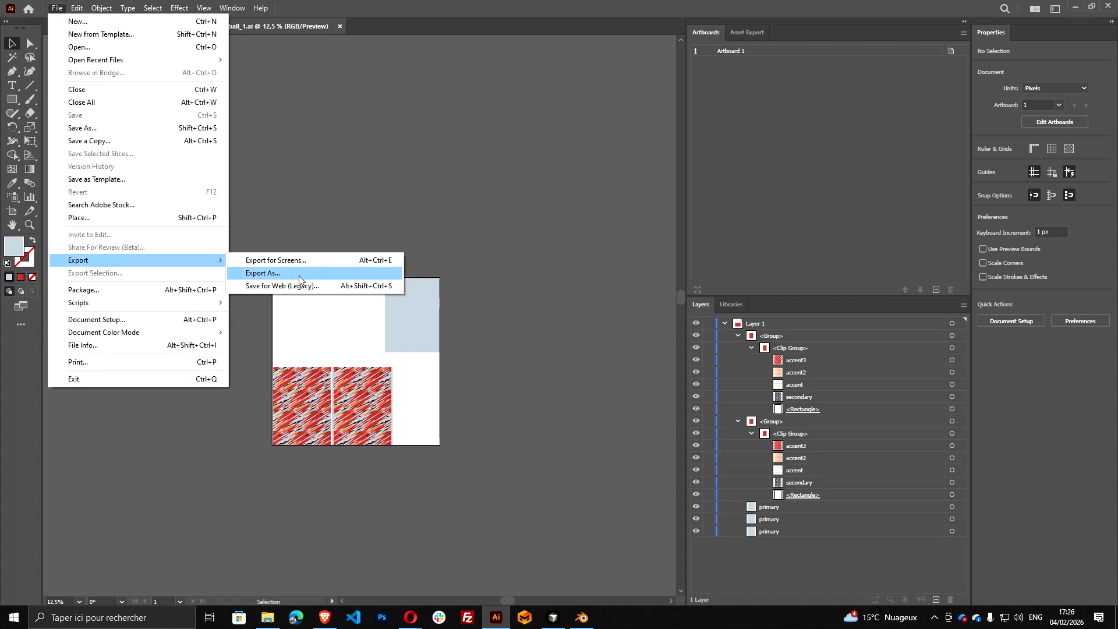
click(299, 276)
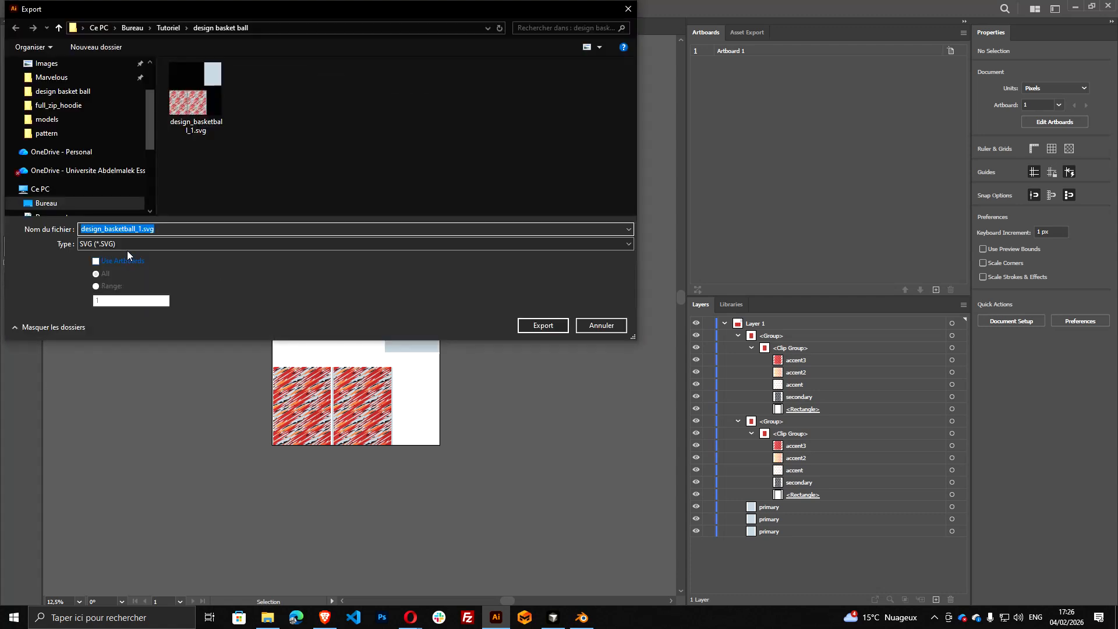
click(127, 243)
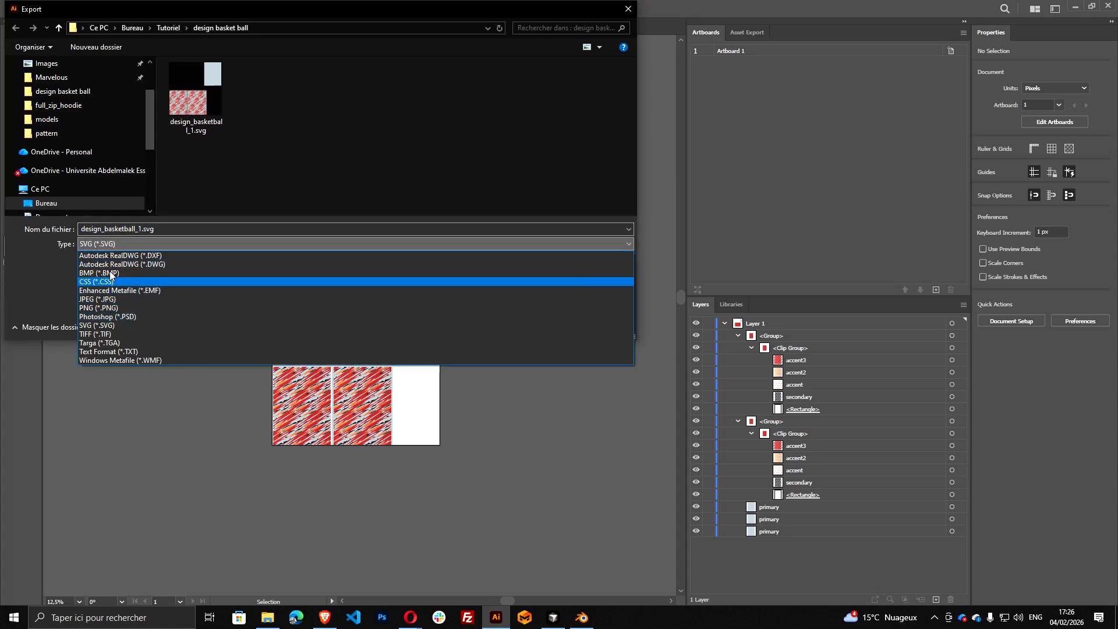
click(112, 308)
click(116, 262)
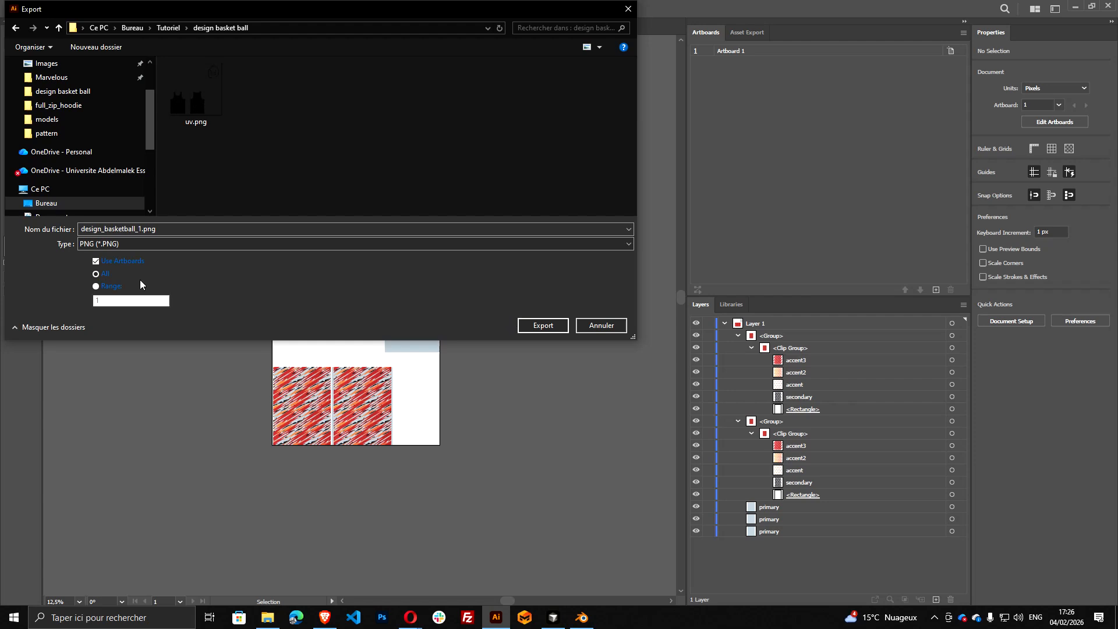
click(536, 325)
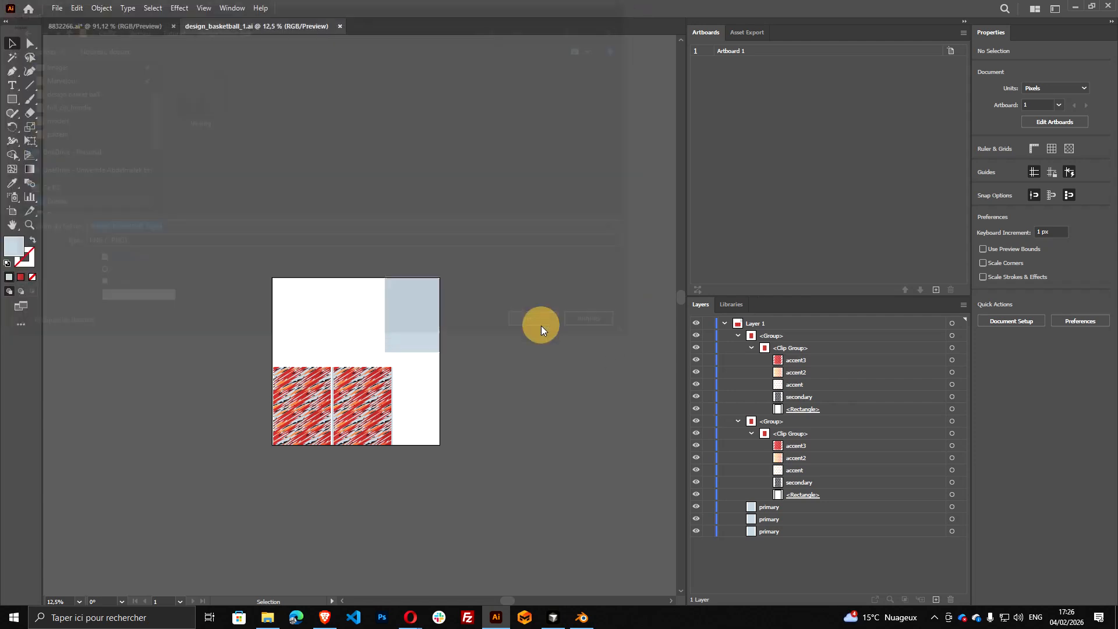
click(569, 484)
Back in the Konfiwear mockup editor, upload design_basketball_1-01.png and expand it to fill the whole canvas
key(alt+Tab)
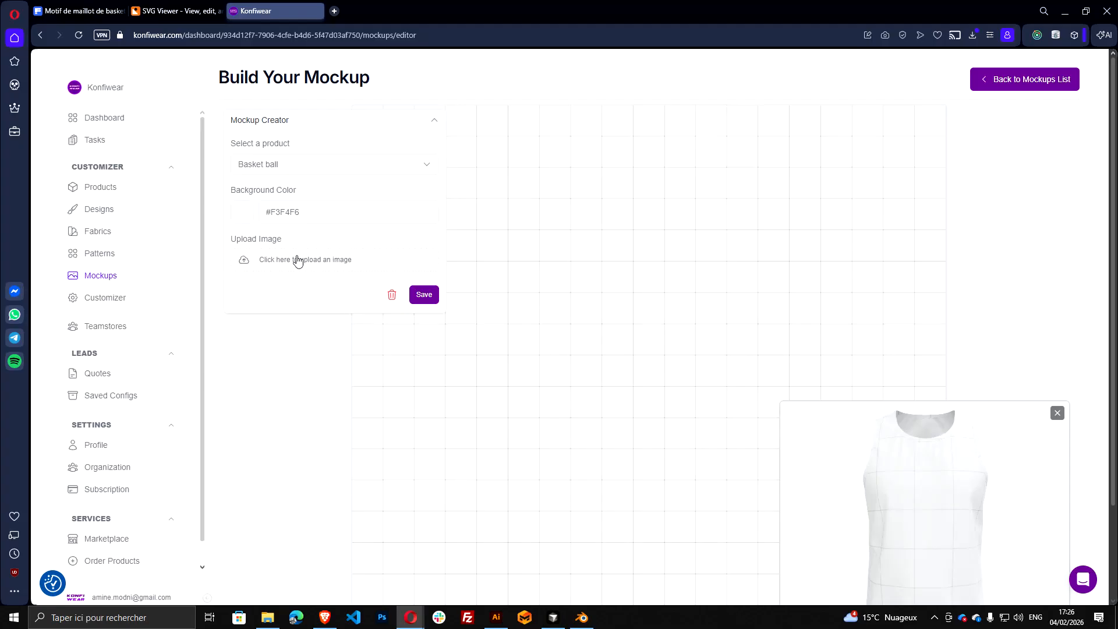
click(297, 260)
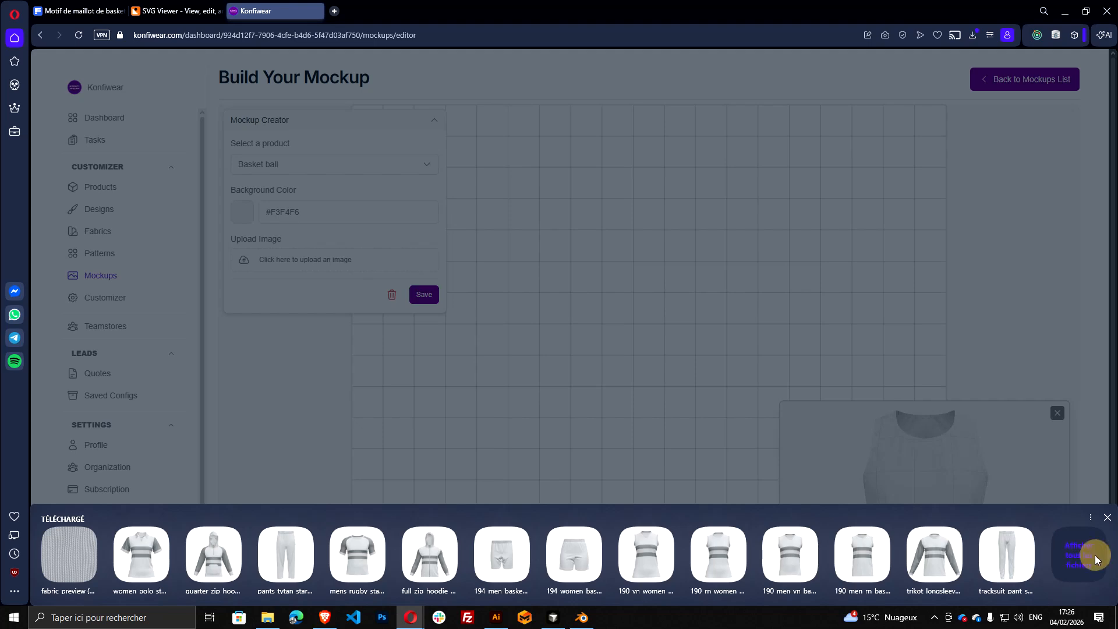
click(1097, 560)
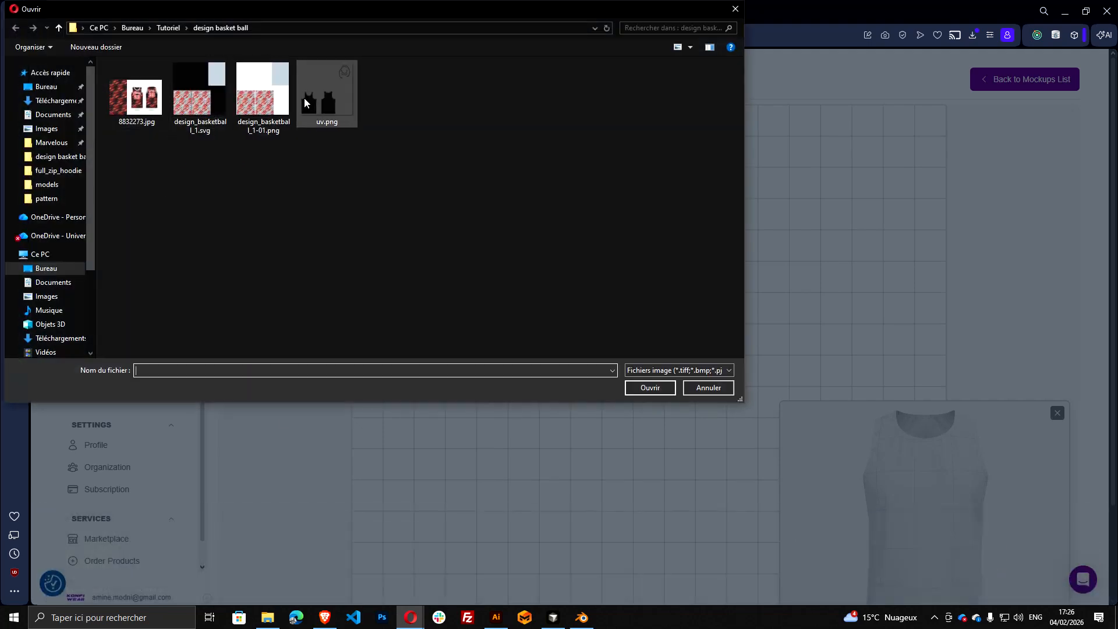
click(267, 89)
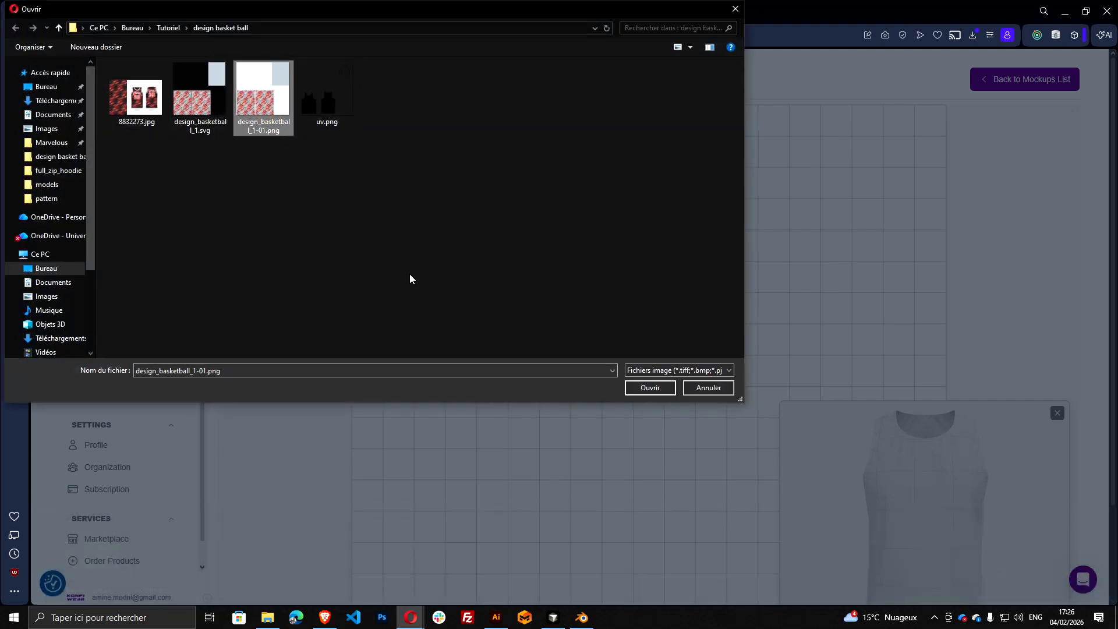
click(642, 390)
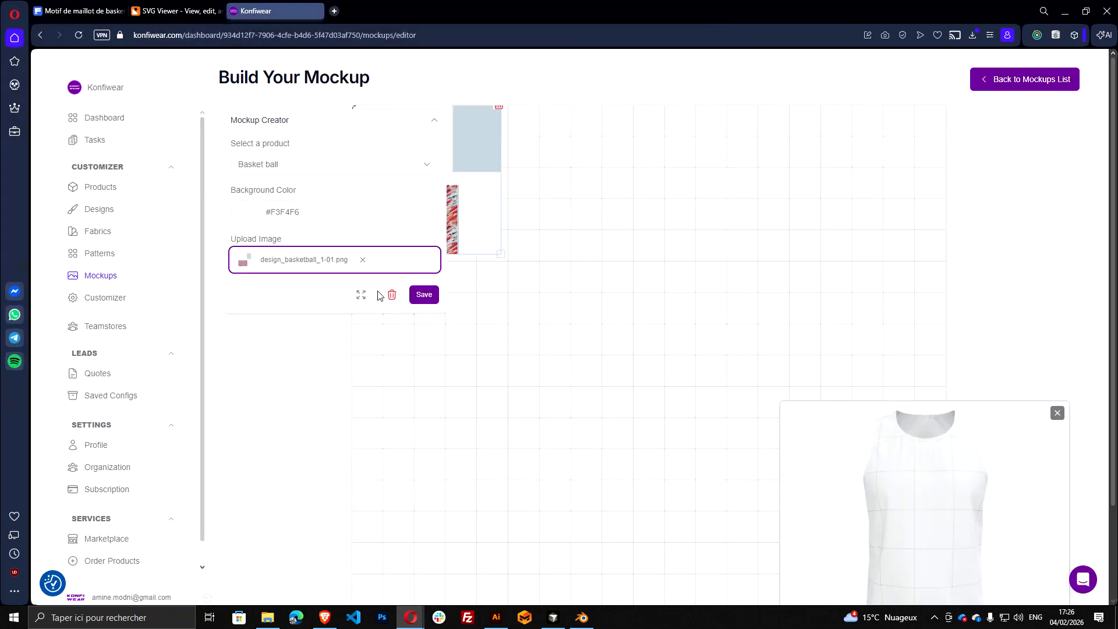
click(367, 298)
Frame the whole jersey smaller in the 3D preview and save the mockup under the name basket ball
drag(890, 424, 907, 469)
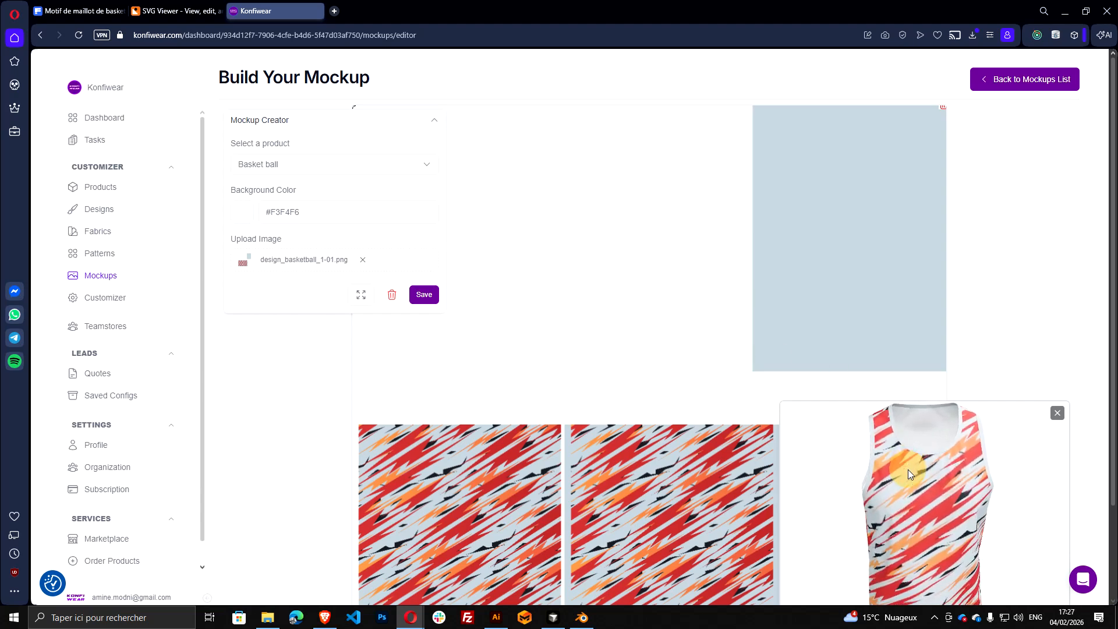
scroll(907, 477, down, 3)
drag(945, 594, 940, 594)
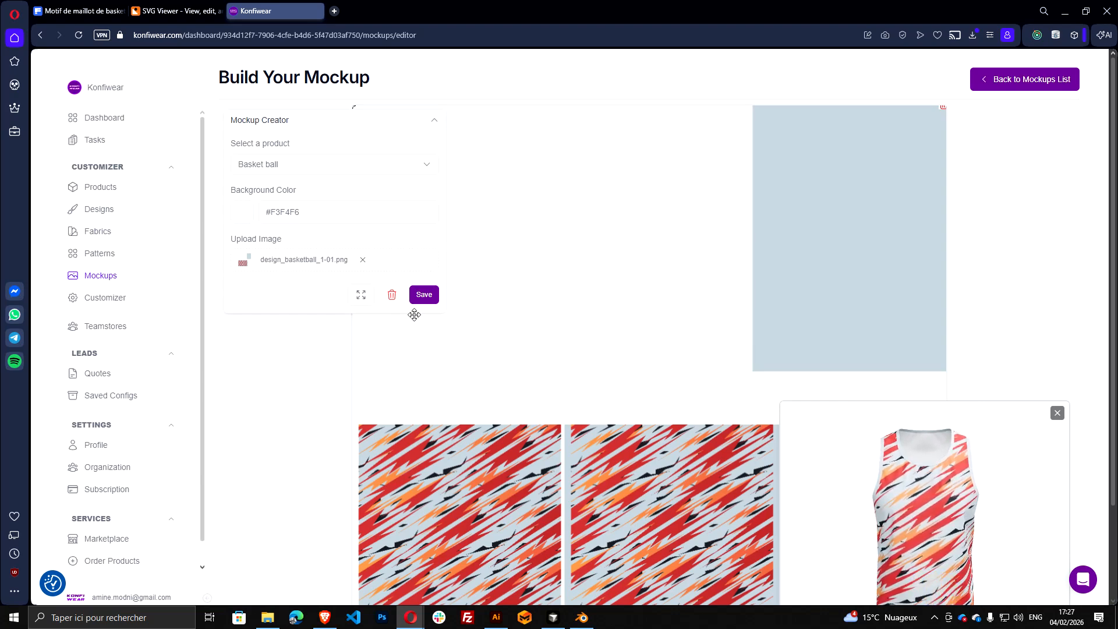
click(423, 297)
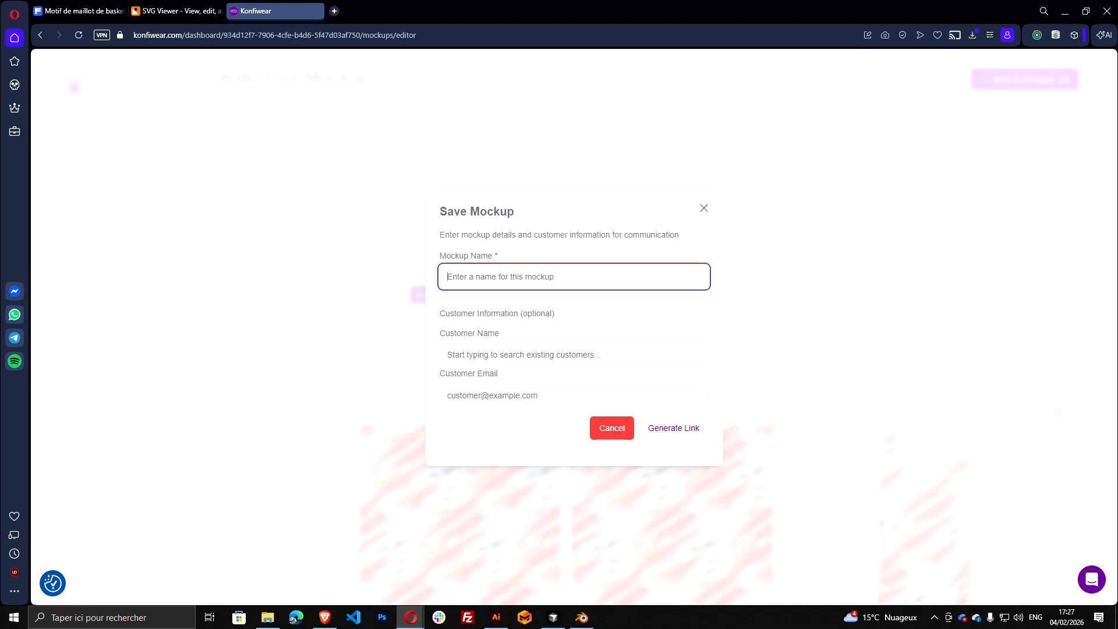
click(514, 276)
text(basket ball)
click(685, 428)
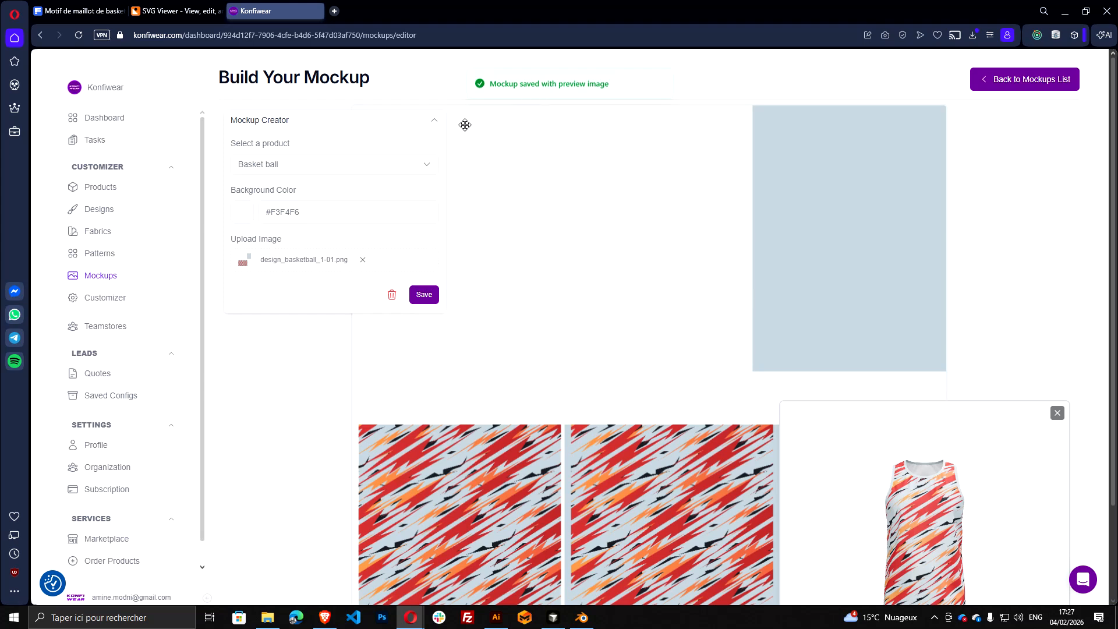
Return to the mockups list, open the basket ball mockup's details and copy its preview image
click(990, 78)
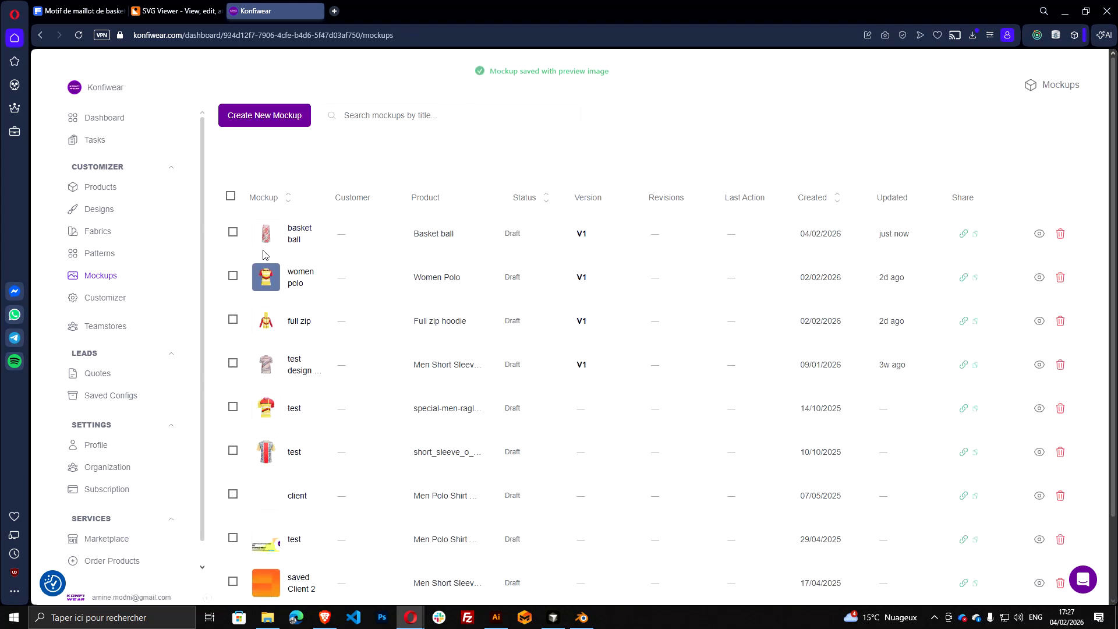
click(310, 258)
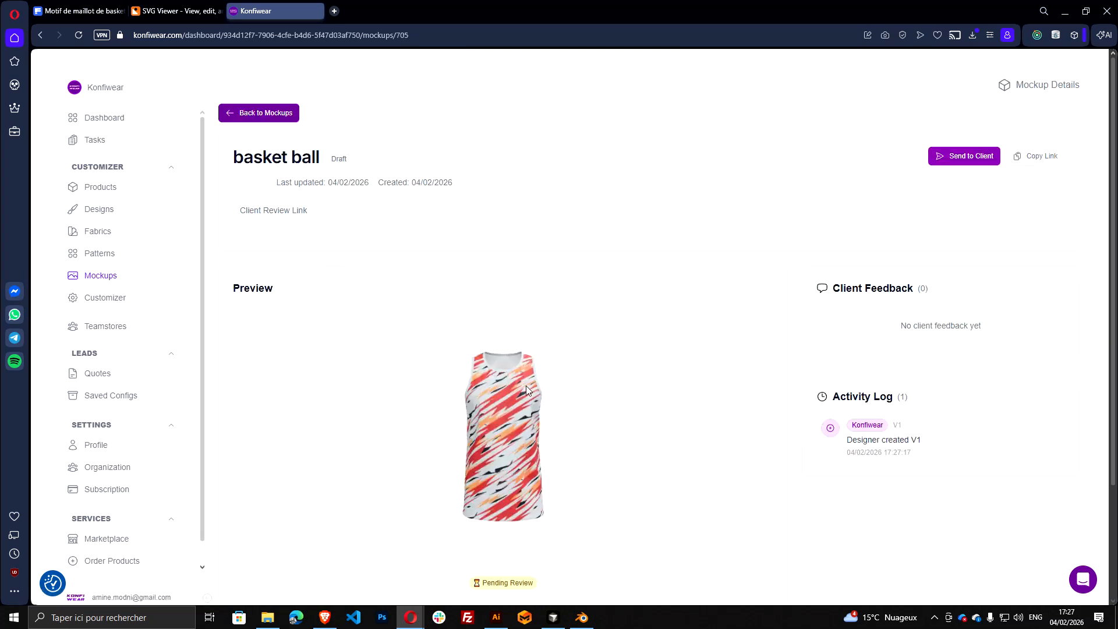
right_click(509, 401)
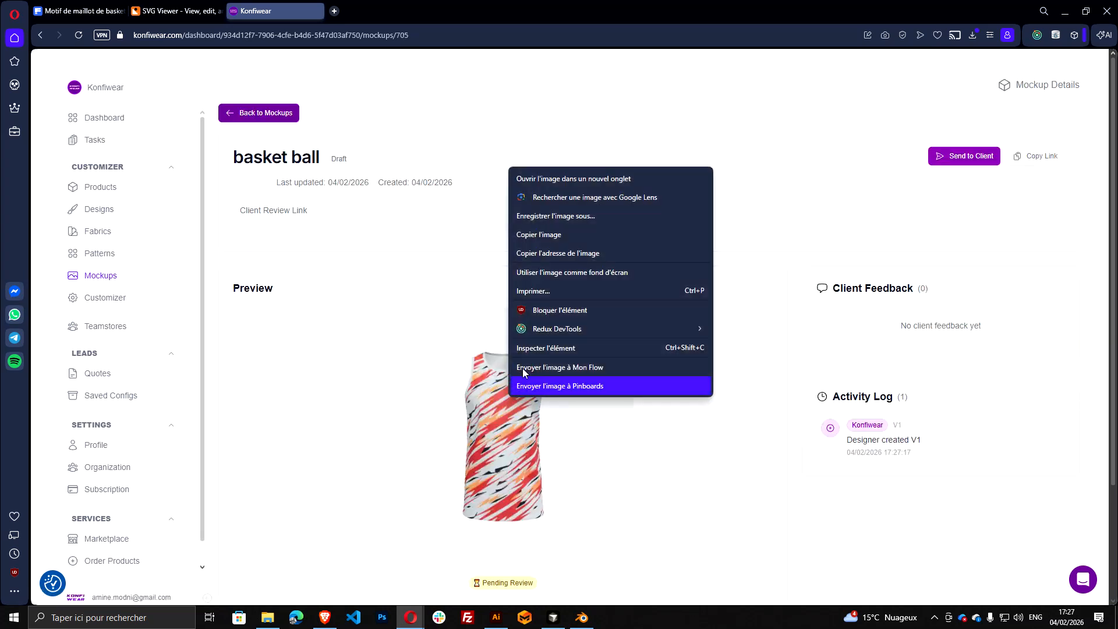
click(541, 240)
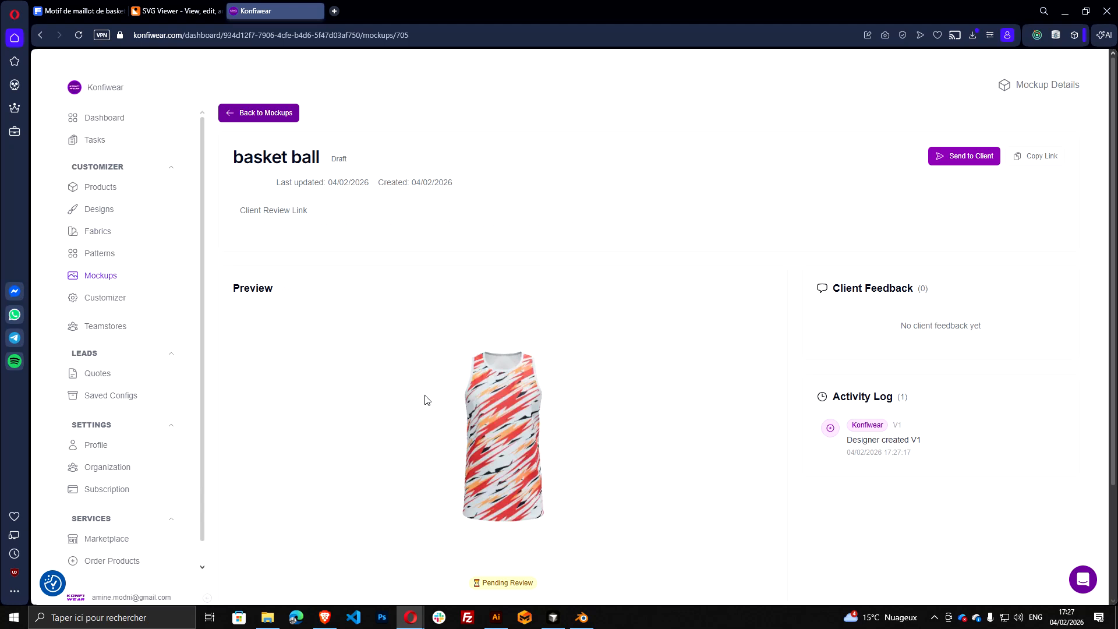
Start a new sublimation design in the Designs section and name it Basket ball design 1
click(123, 209)
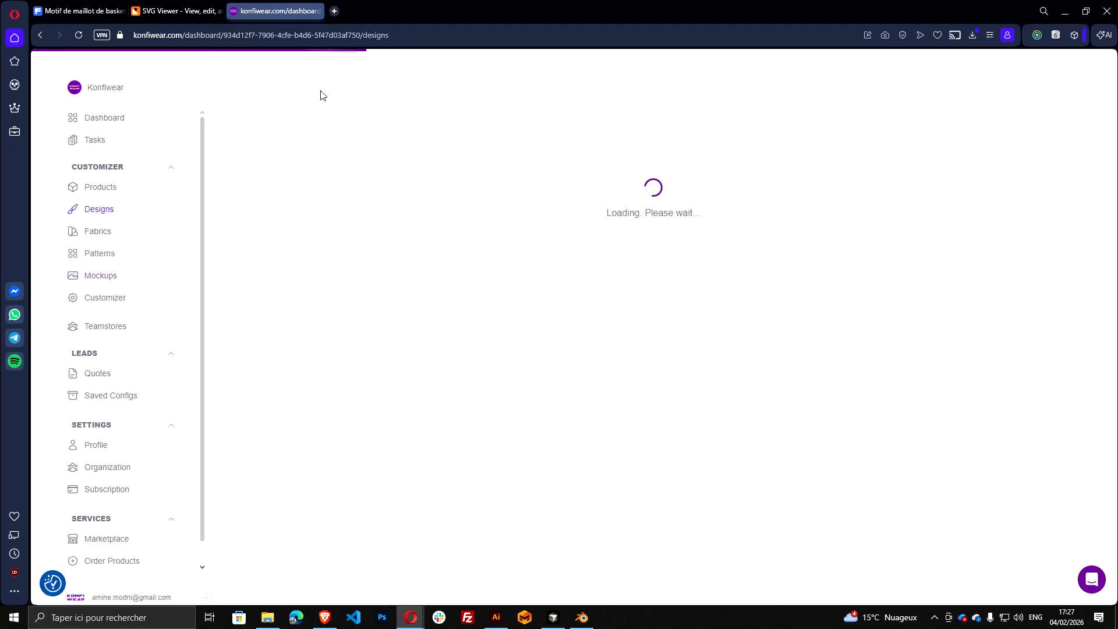
click(286, 118)
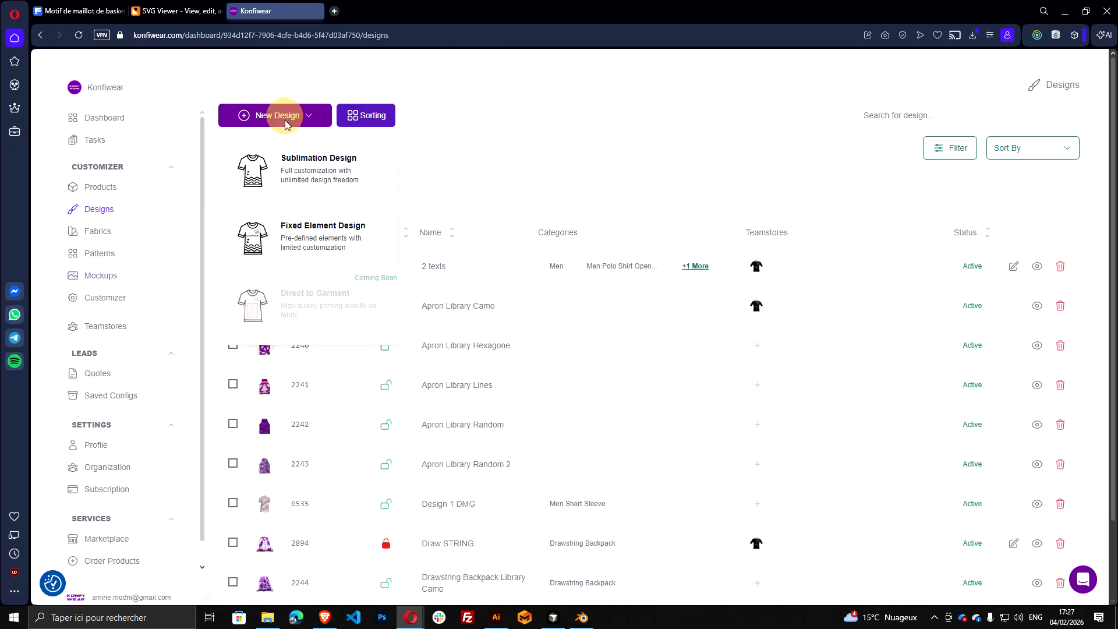
click(310, 183)
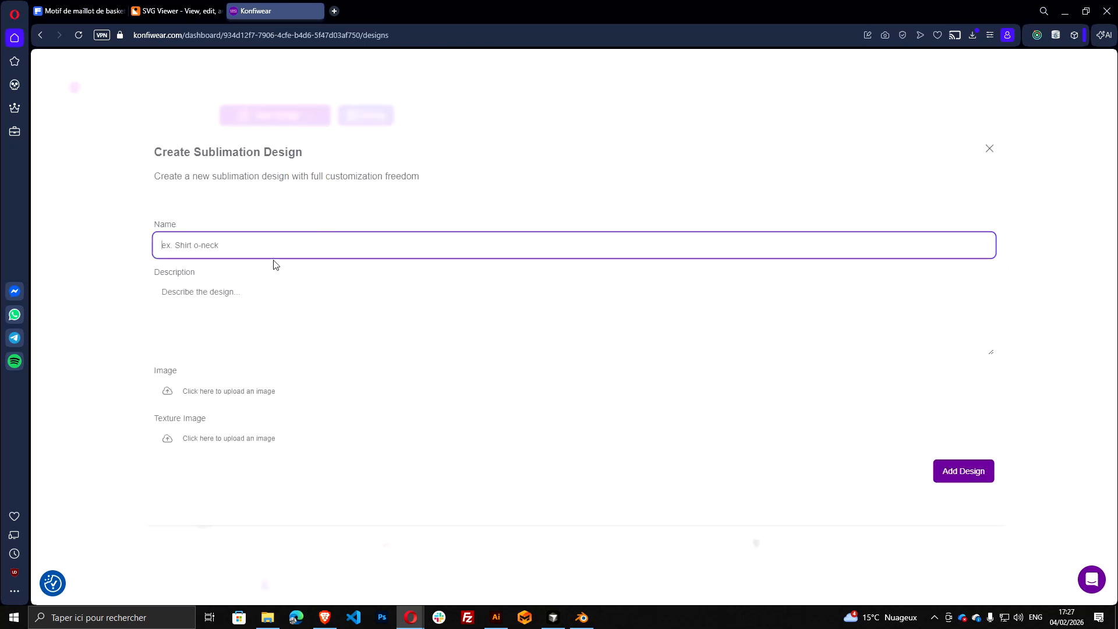
text(Baske)
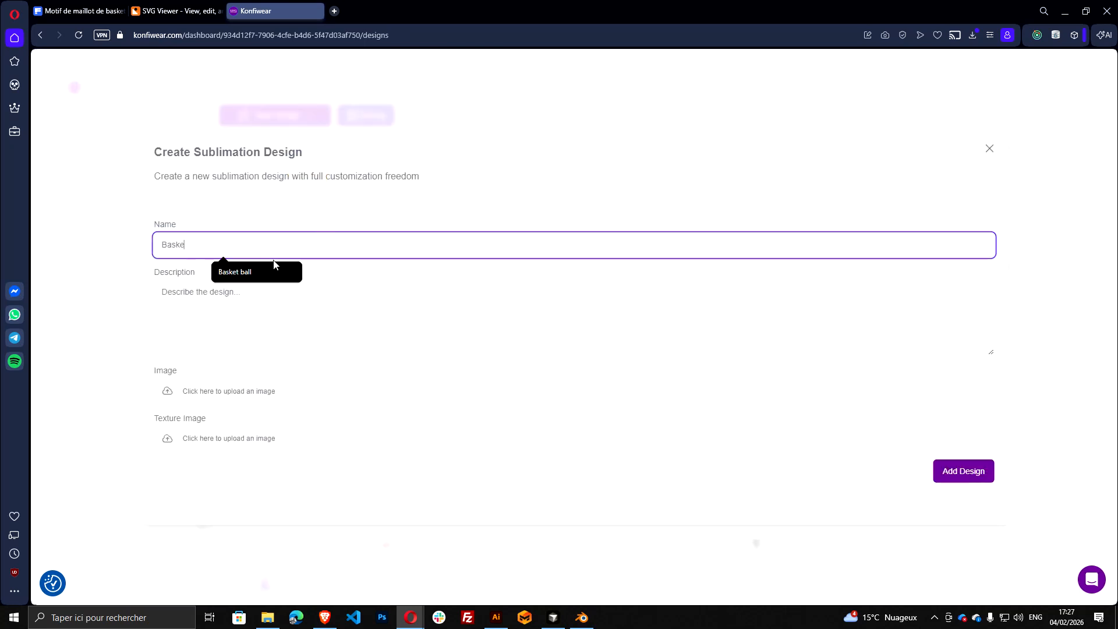
text(t ball design 1)
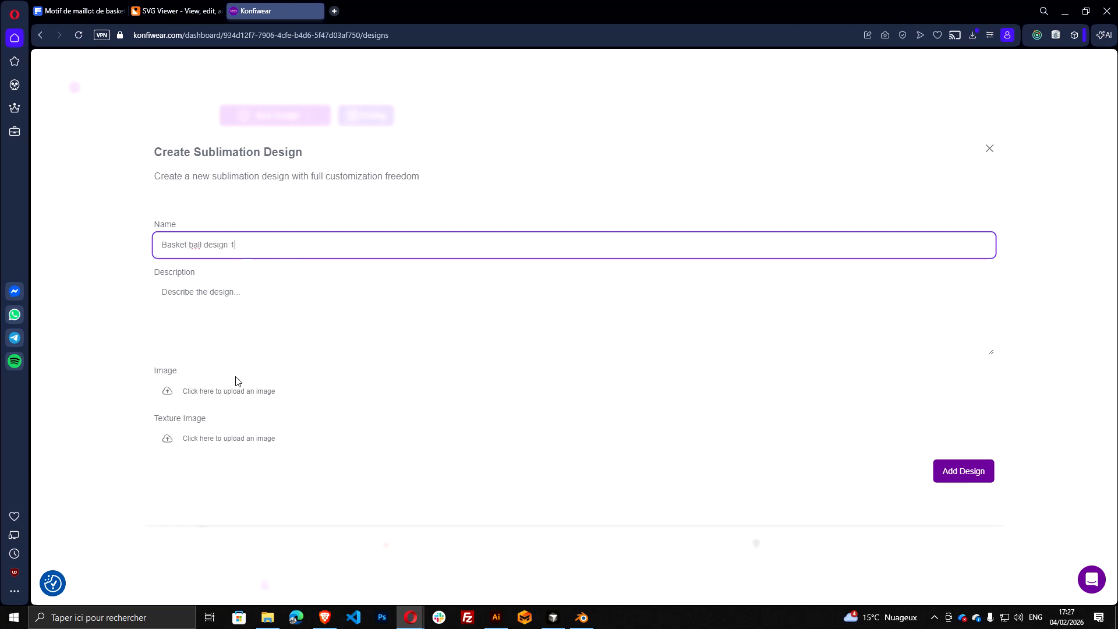
Attach the copied mockup preview as the design image and design_basketball_1.svg as the texture image, and add the design
click(242, 402)
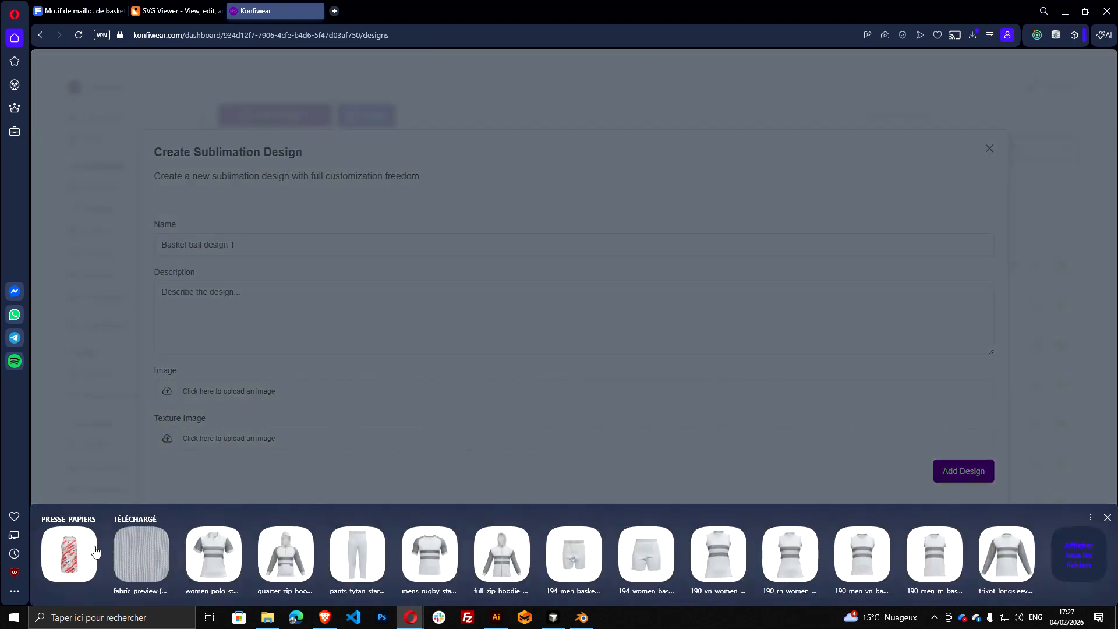
click(81, 551)
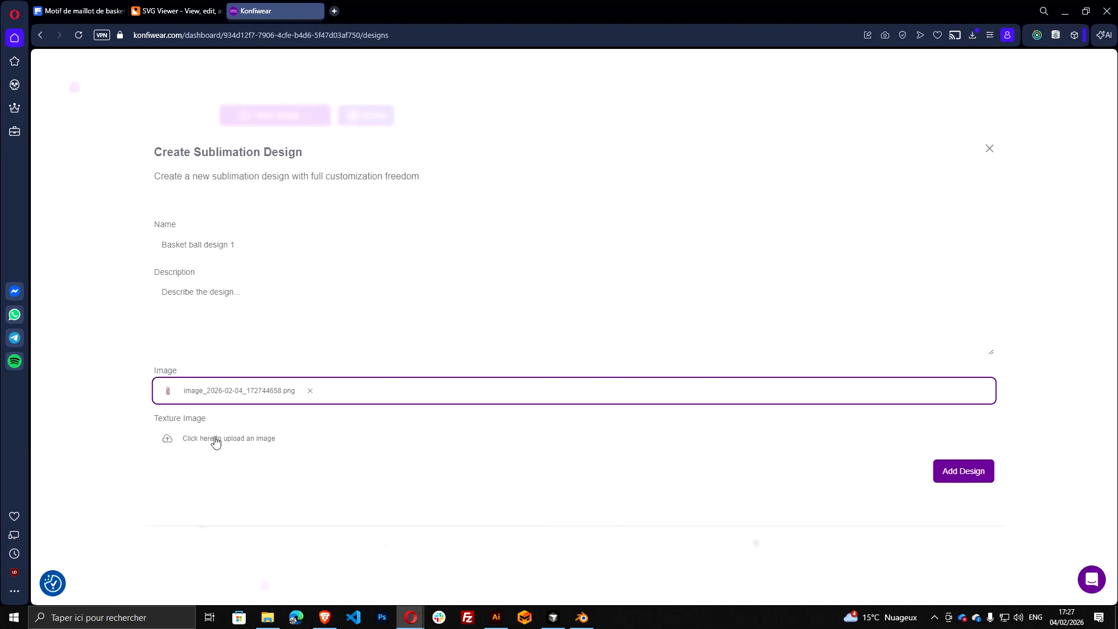
click(242, 441)
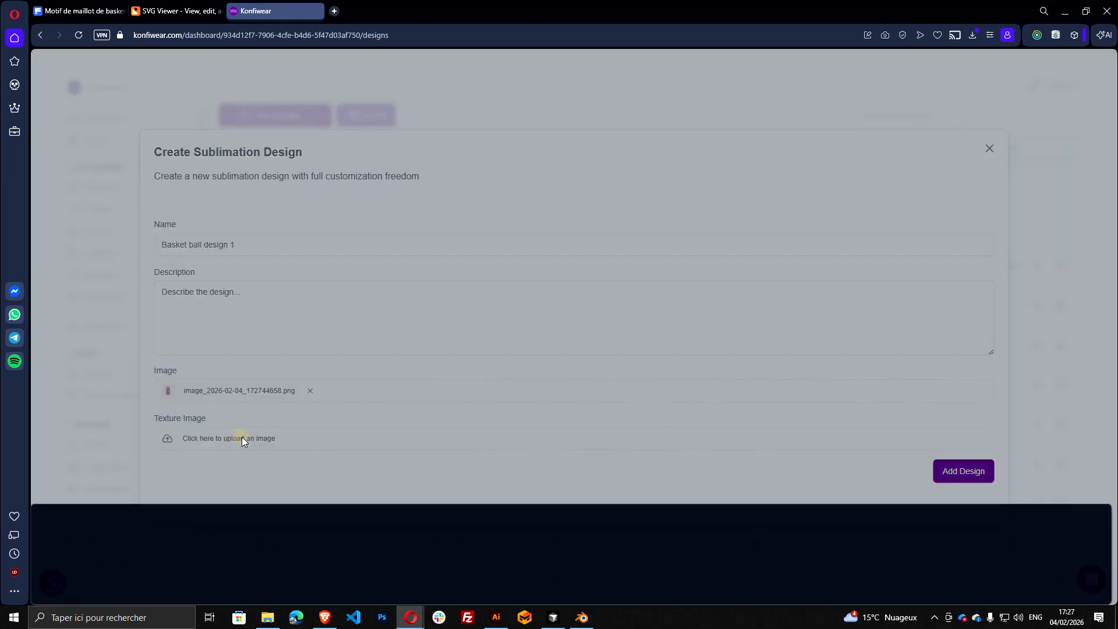
click(1075, 553)
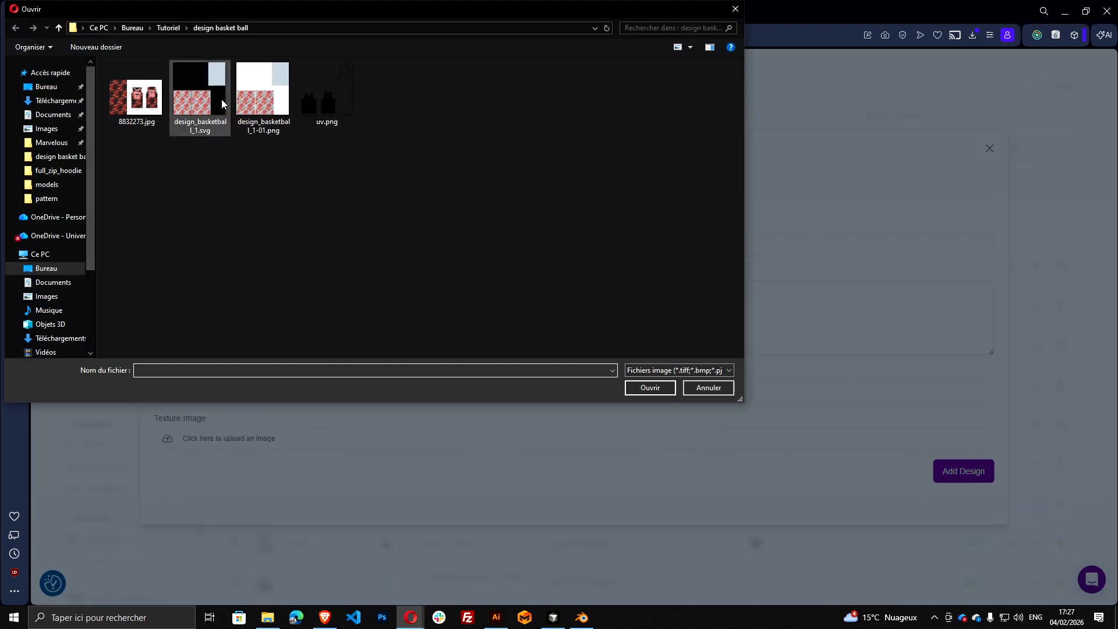
click(211, 95)
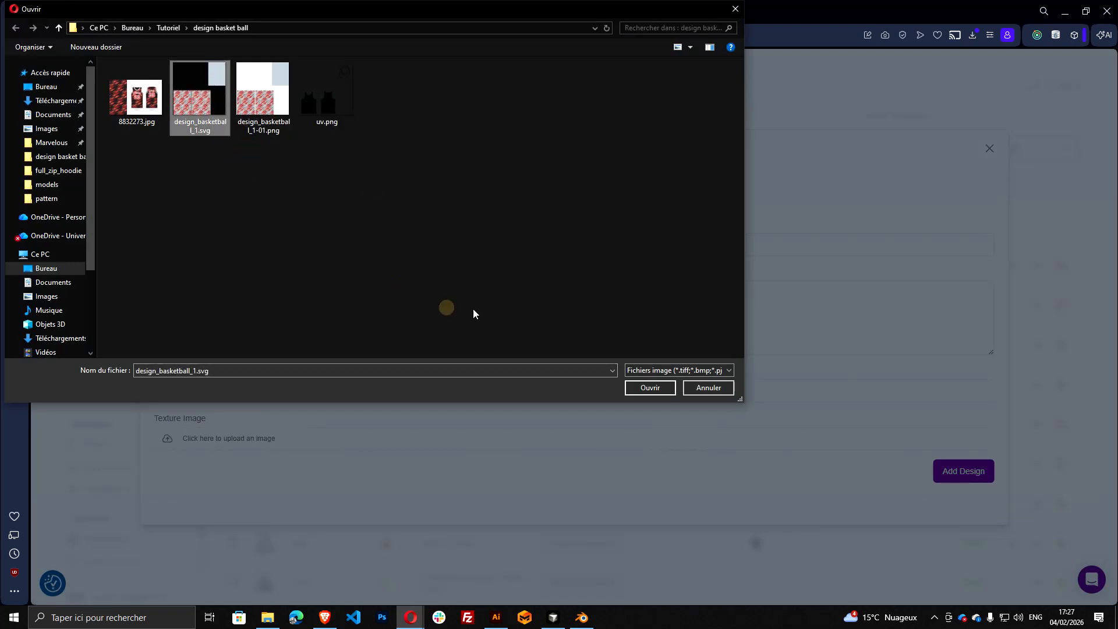
click(652, 387)
click(962, 475)
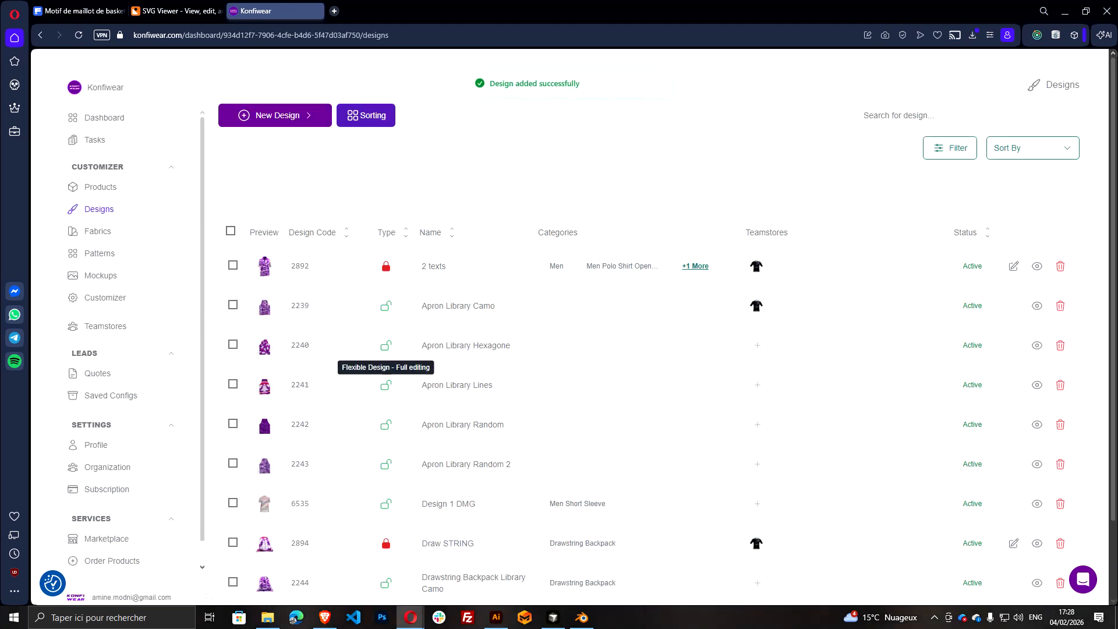
Search the designs for basket and open Basket ball design 1
click(962, 116)
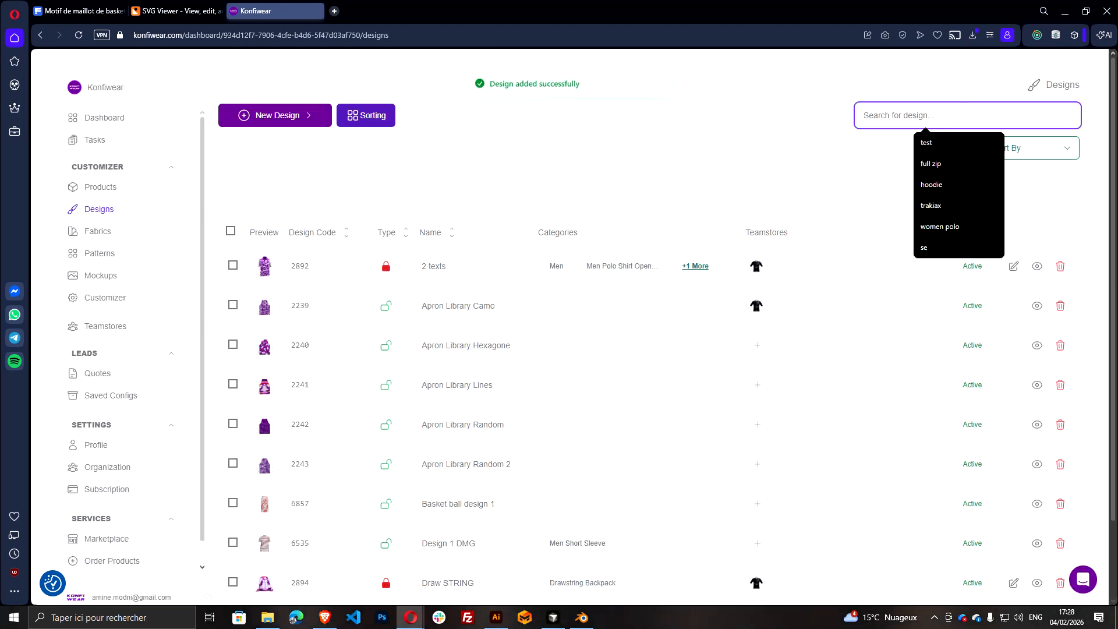
text(bas)
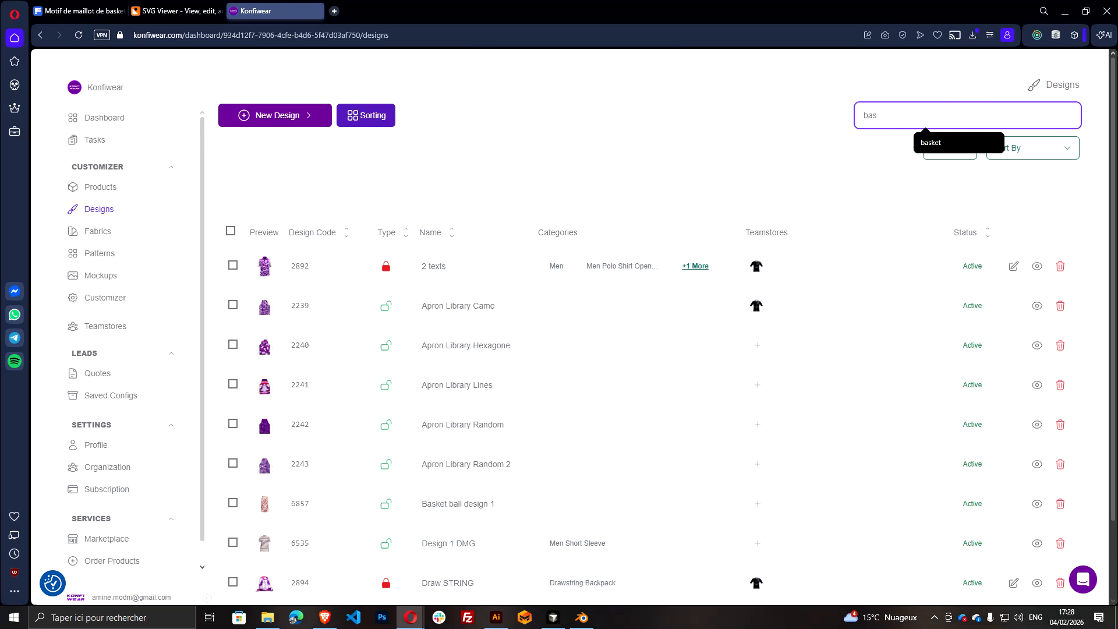
text(ket)
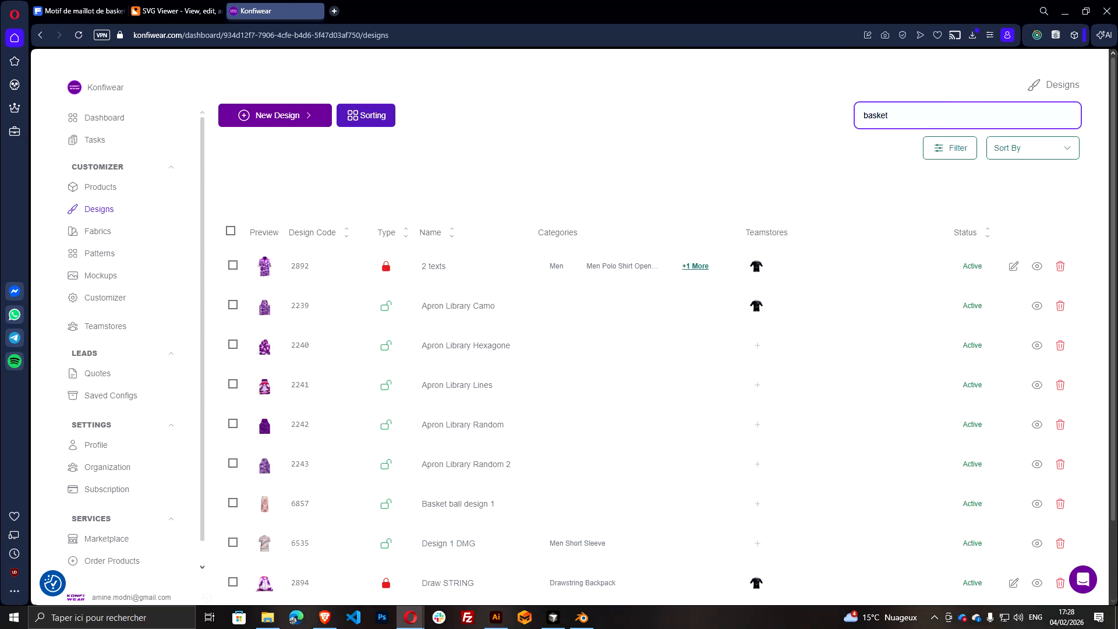
click(466, 269)
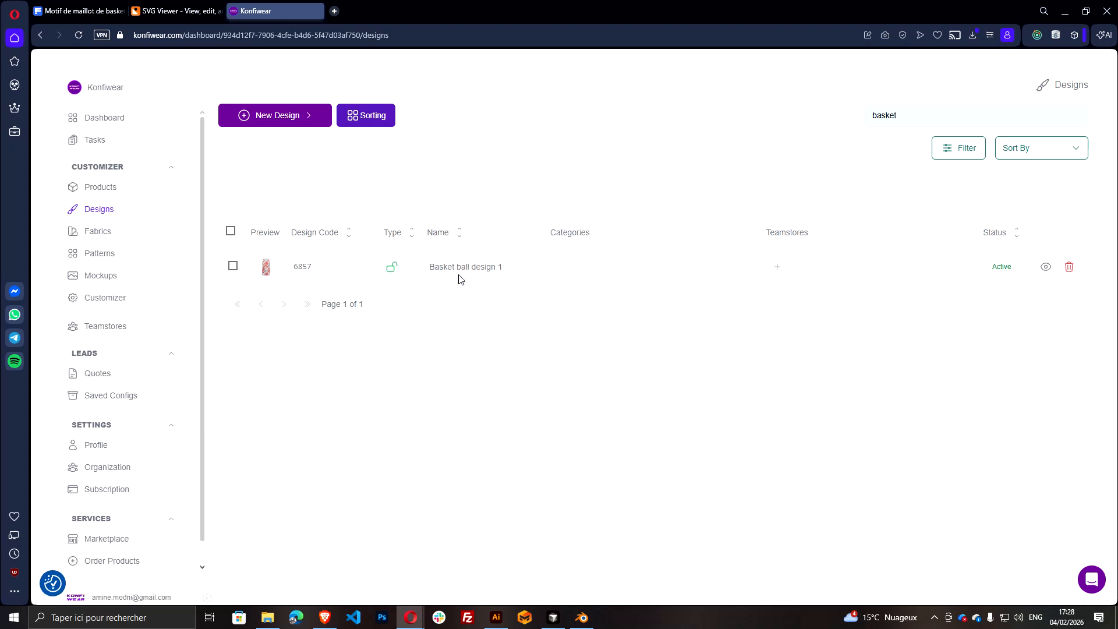
Assign the Basket Ball category to the design and return to the designs list
scroll(705, 446, down, 2)
scroll(390, 461, down, 5)
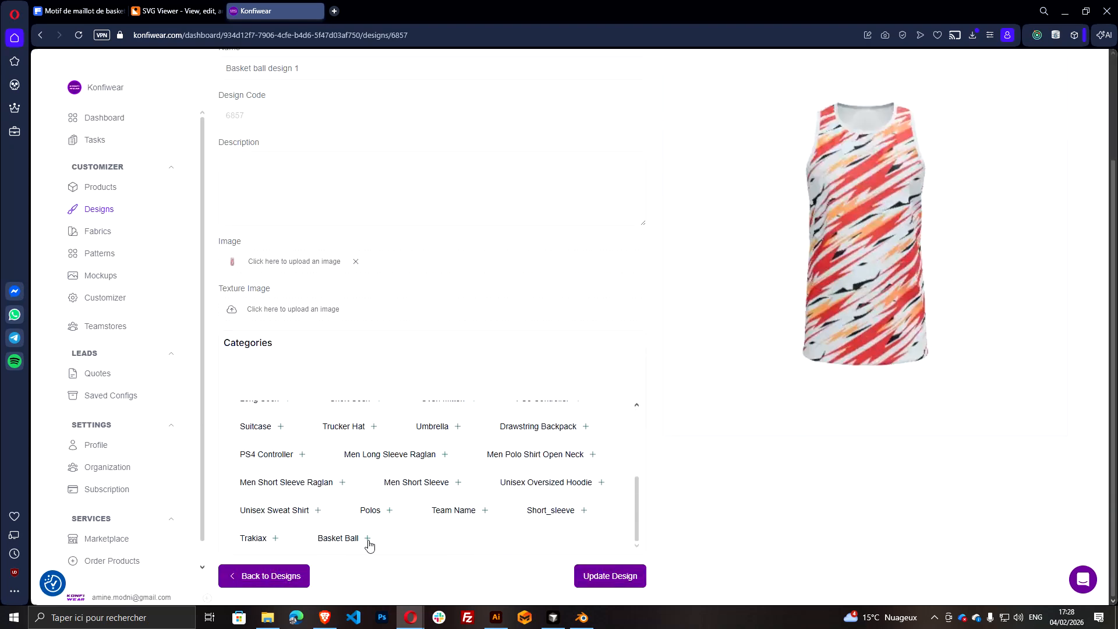
click(368, 539)
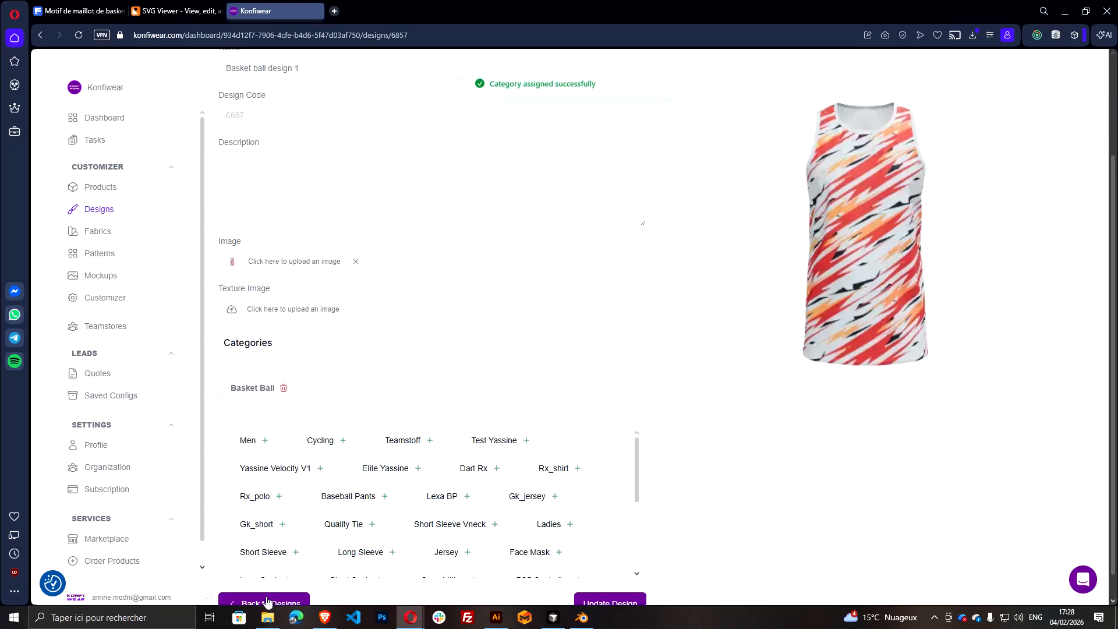
scroll(309, 556, down, 2)
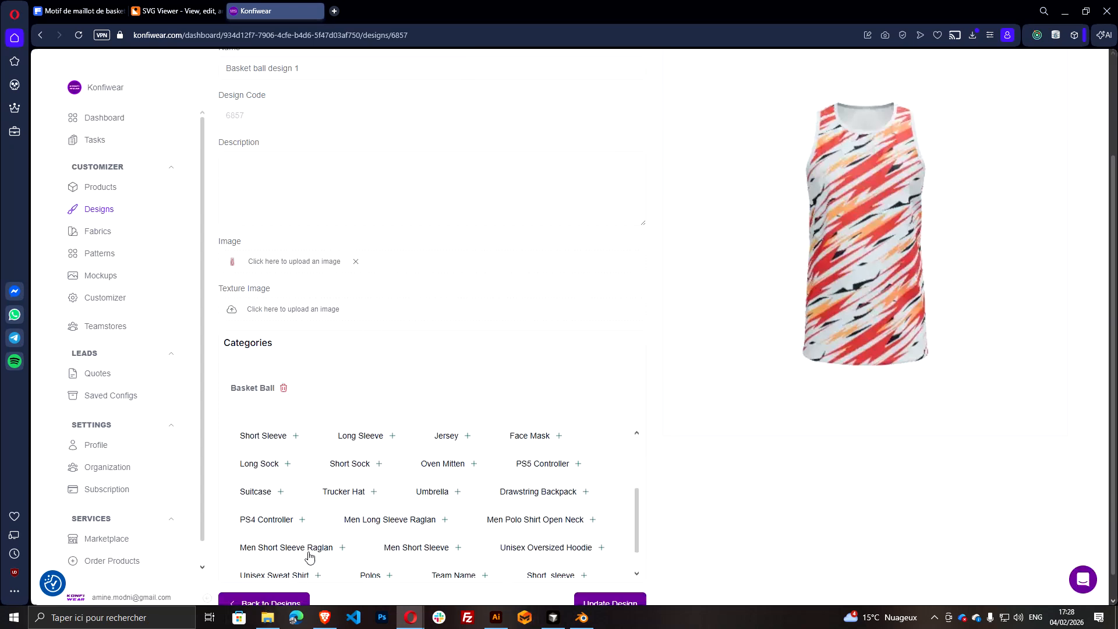
click(293, 604)
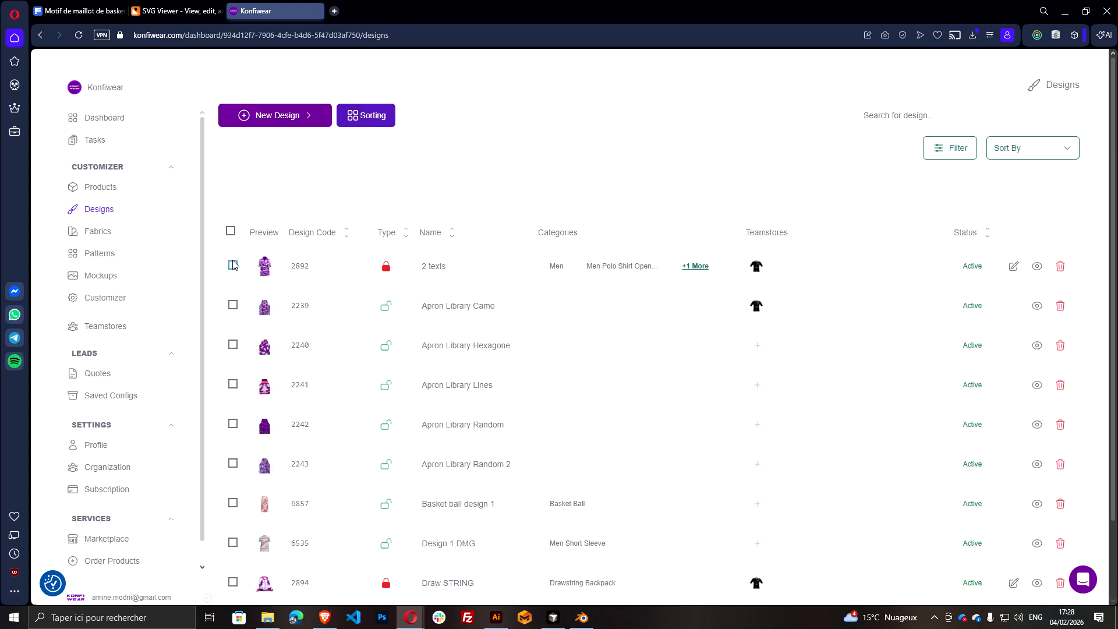
Open the live customizer from its Live URL and change the product to Basket ball, filtering by the Basket Ball category
click(127, 300)
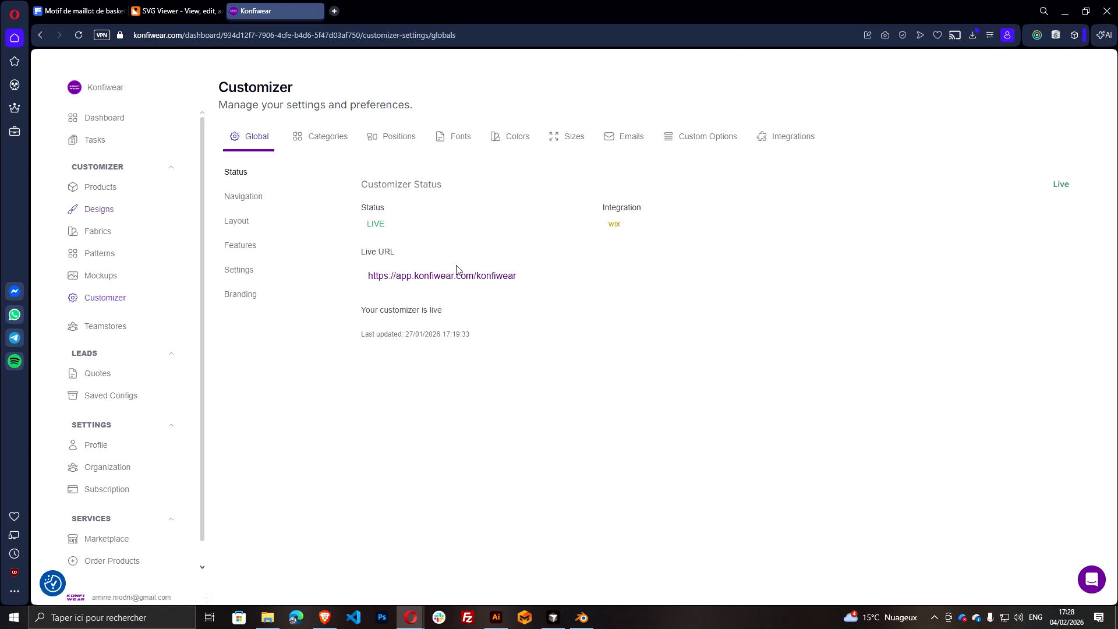
click(482, 281)
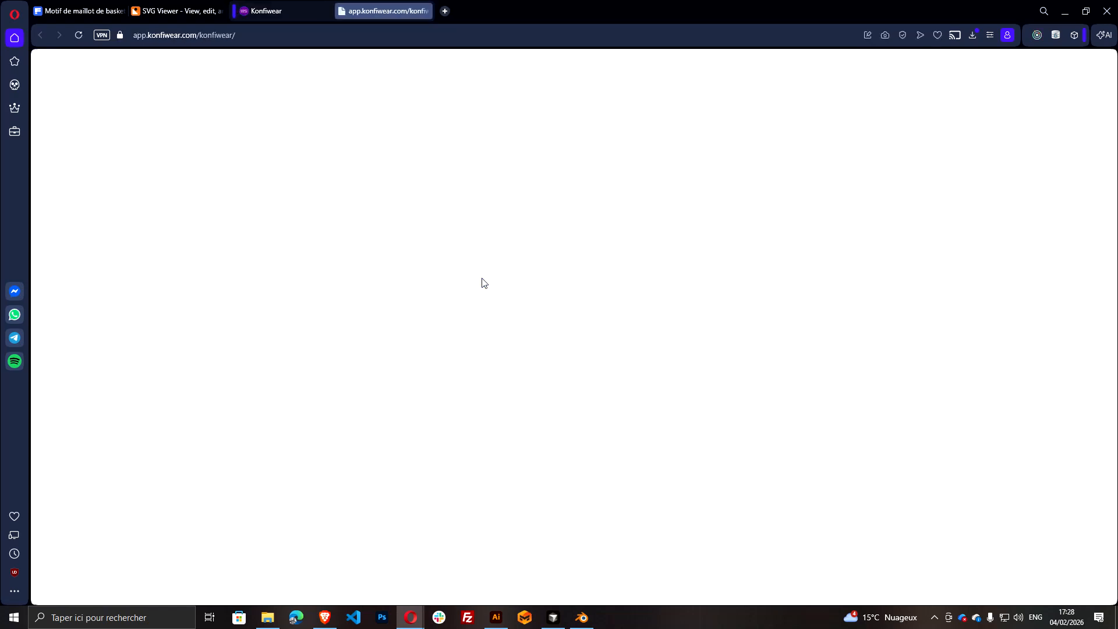
click(100, 72)
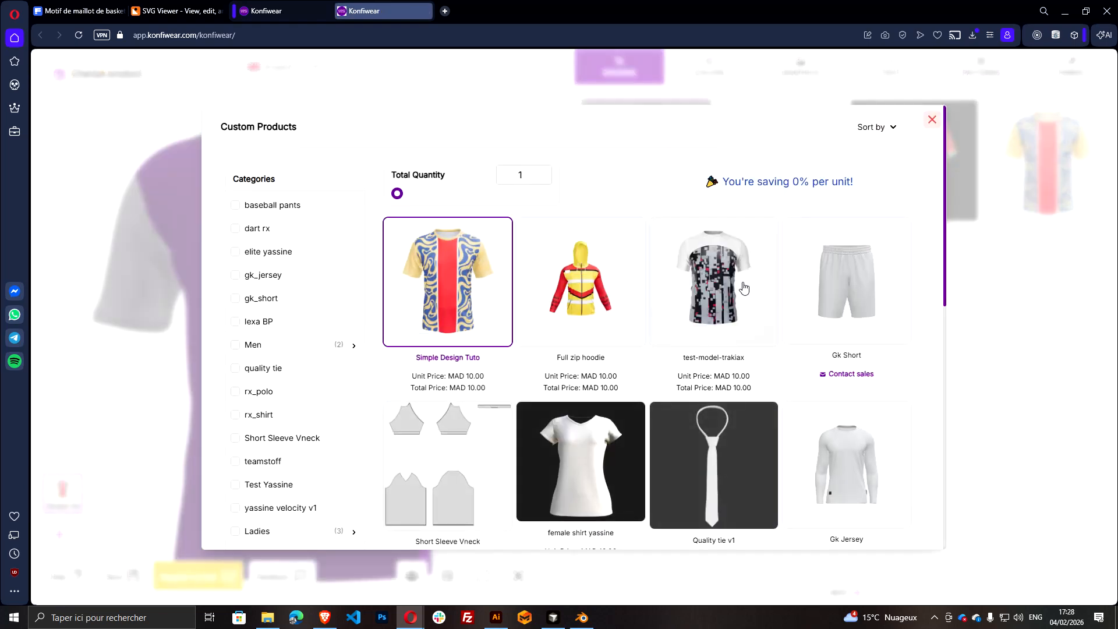
scroll(336, 377, down, 1)
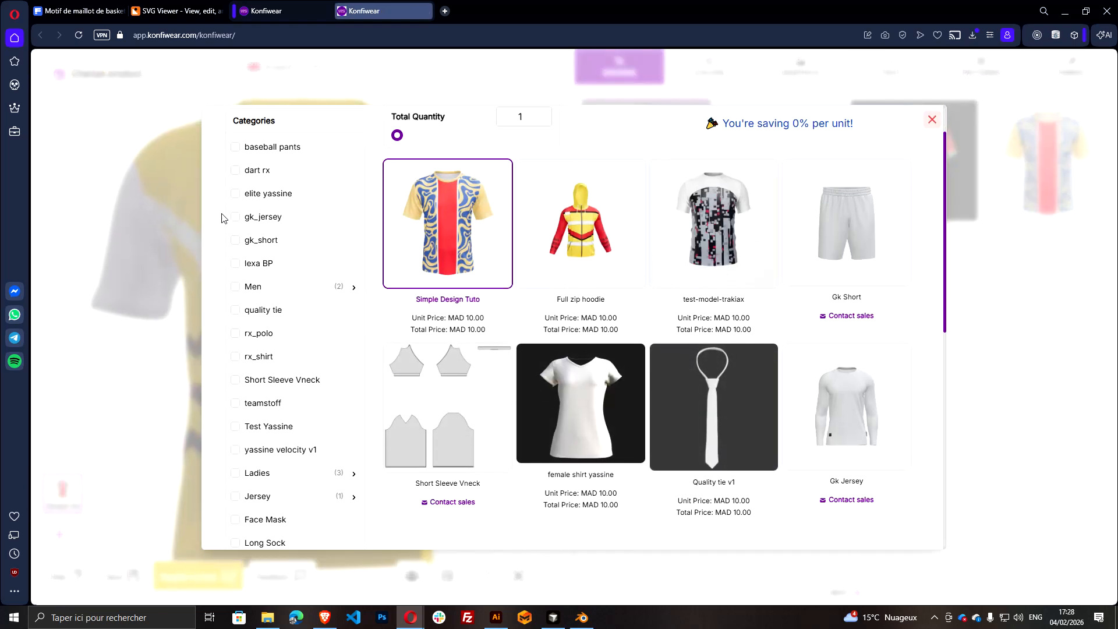
scroll(257, 198, up, 1)
scroll(278, 219, down, 9)
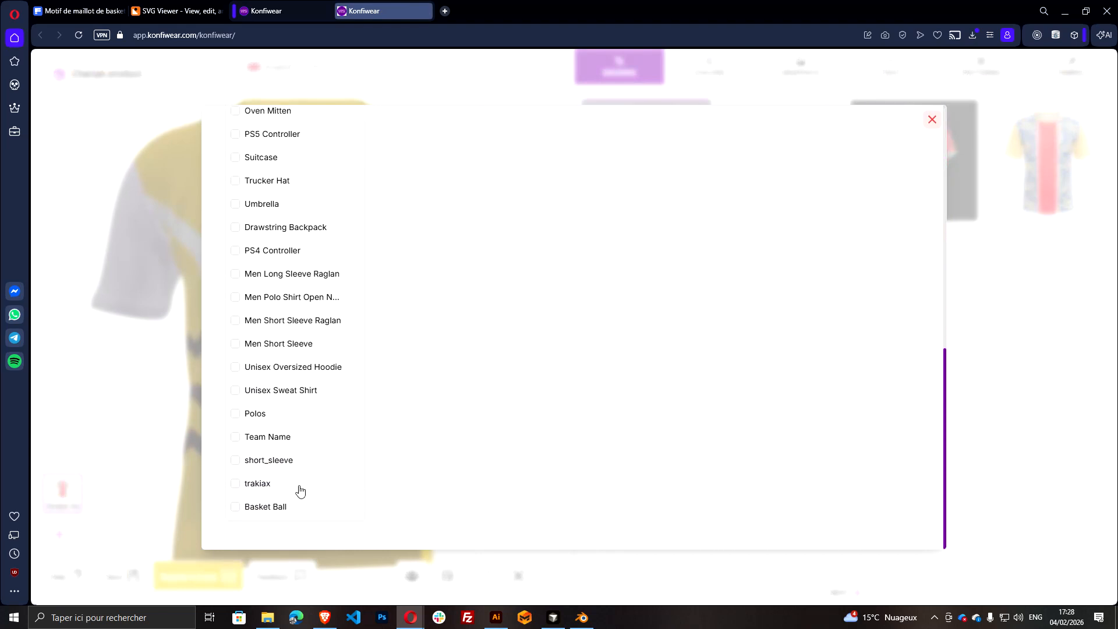
click(278, 512)
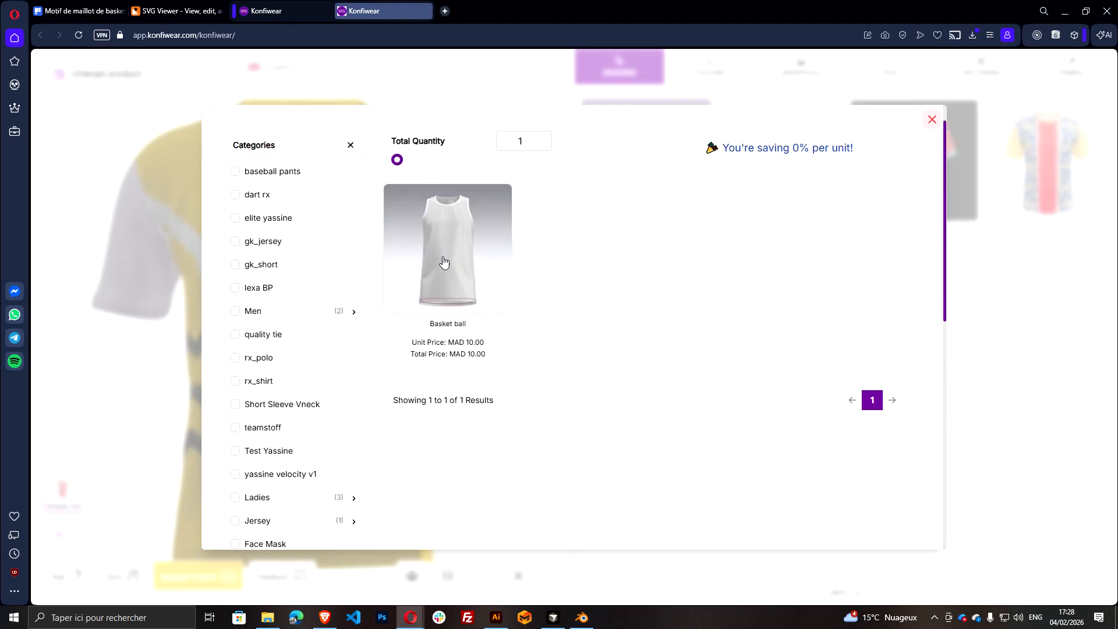
click(427, 249)
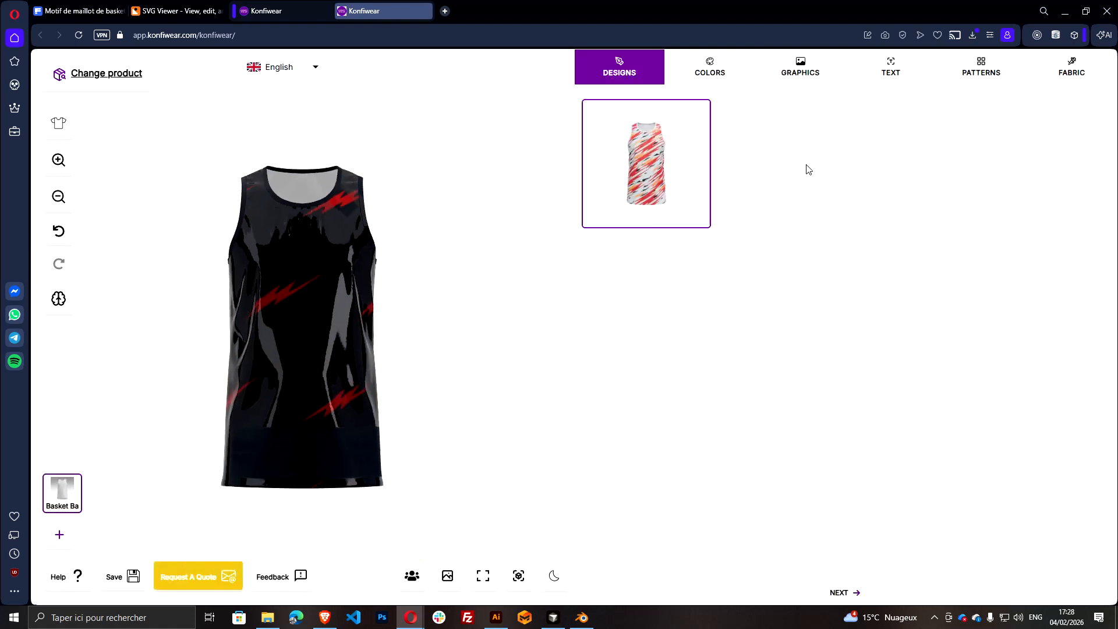
Check the jersey's fabric options and return to its designs, rotating the 3D model to examine the pattern
click(1060, 78)
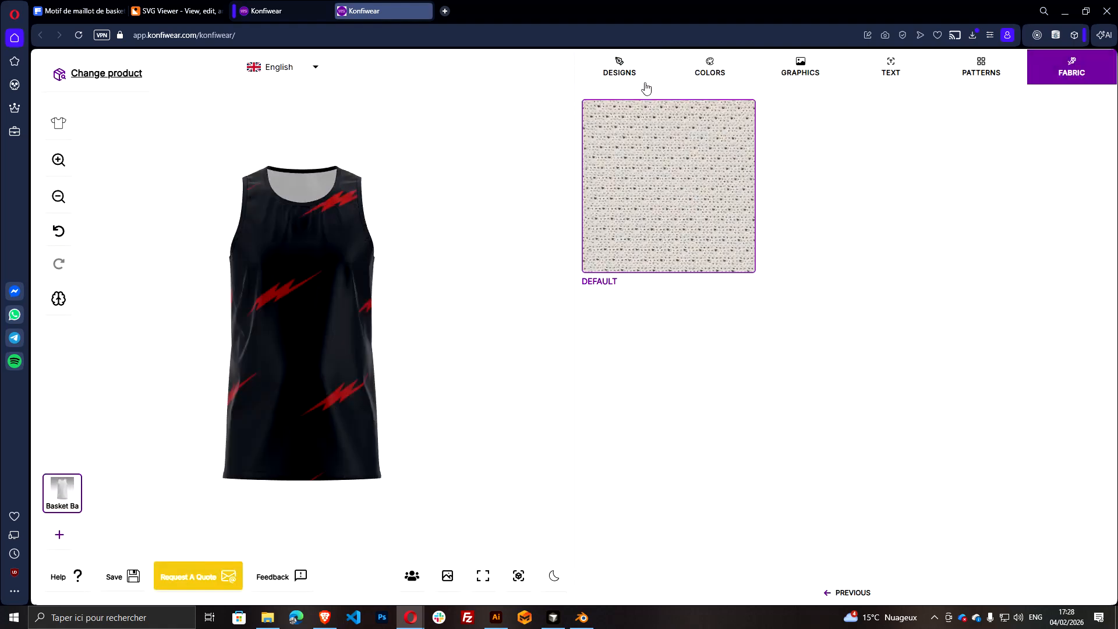
click(619, 64)
drag(483, 310, 279, 301)
drag(501, 278, 262, 278)
Set the jersey's Secondary colour to the blue PMS 2384 C
click(698, 75)
click(662, 99)
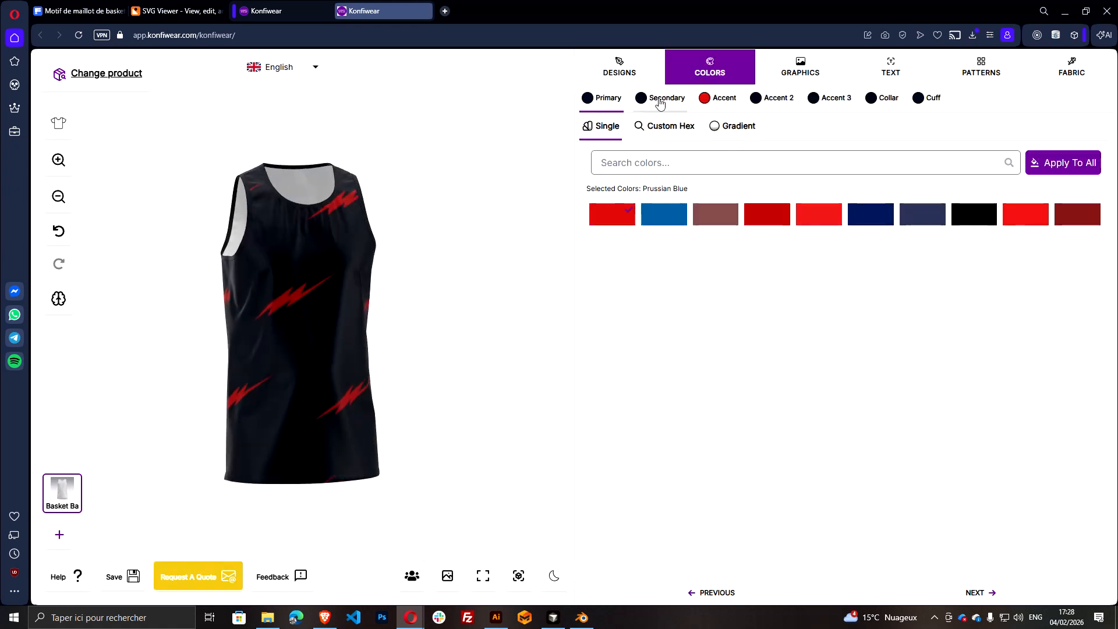
click(680, 222)
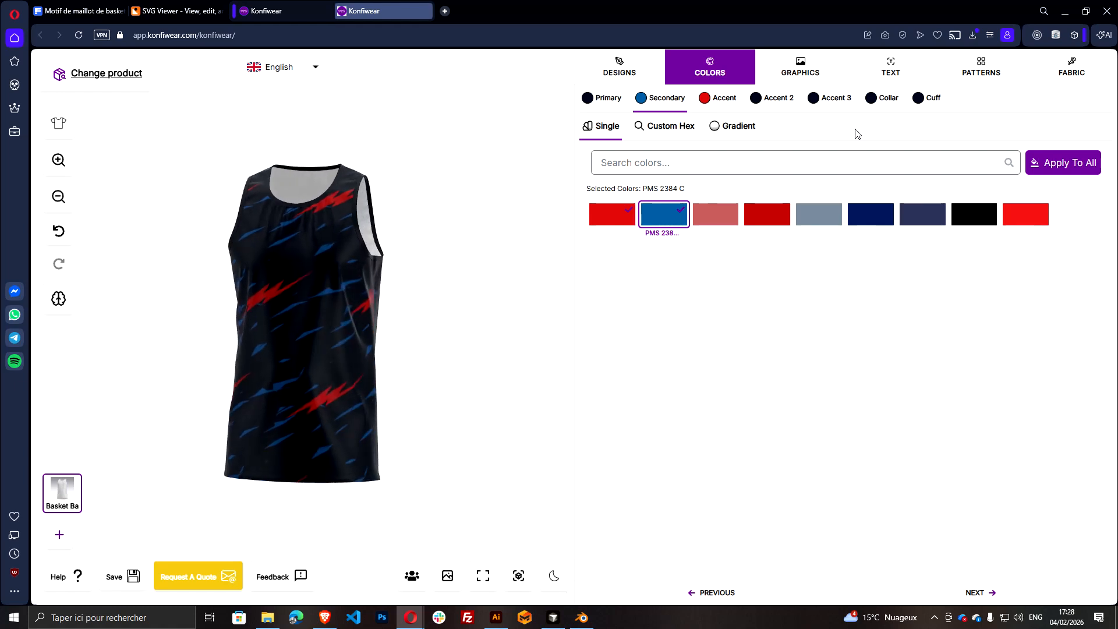
Apply Red to the jersey's Accent 2 colour and replace it with grey blue
click(775, 100)
click(725, 216)
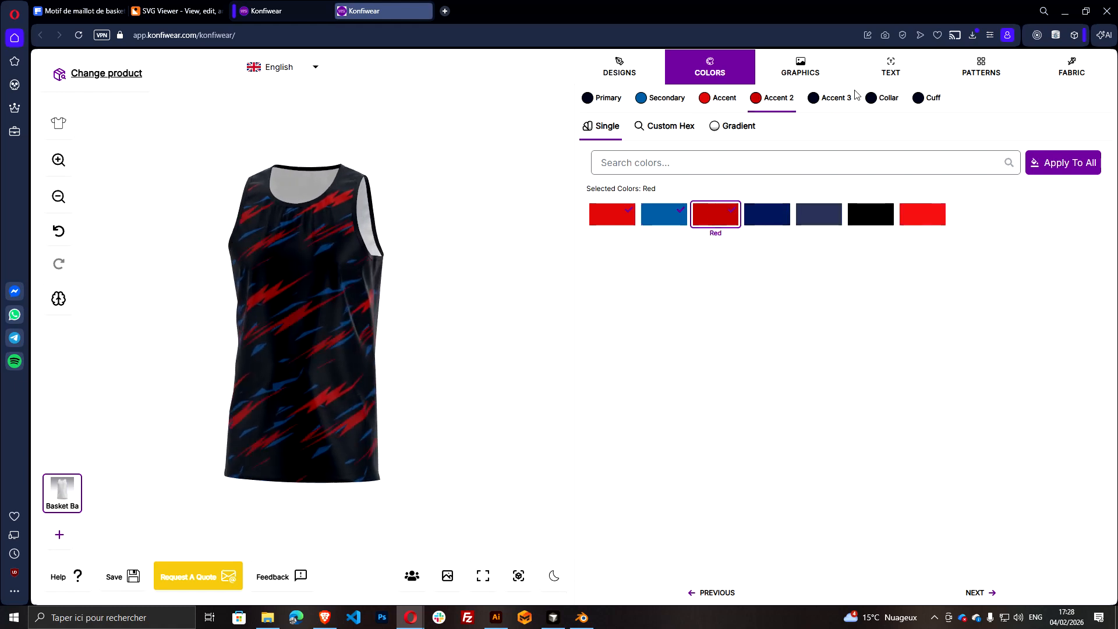
click(810, 224)
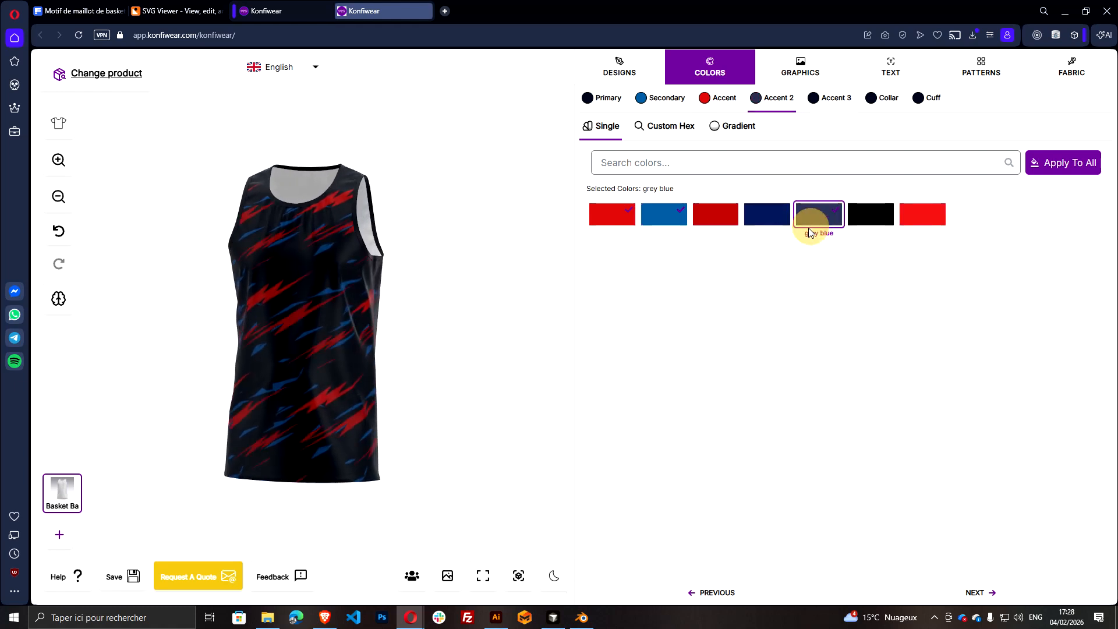
Set the jersey's Accent 3 colour to Black and try the custom hex colour #955F5F for it
click(833, 98)
click(869, 223)
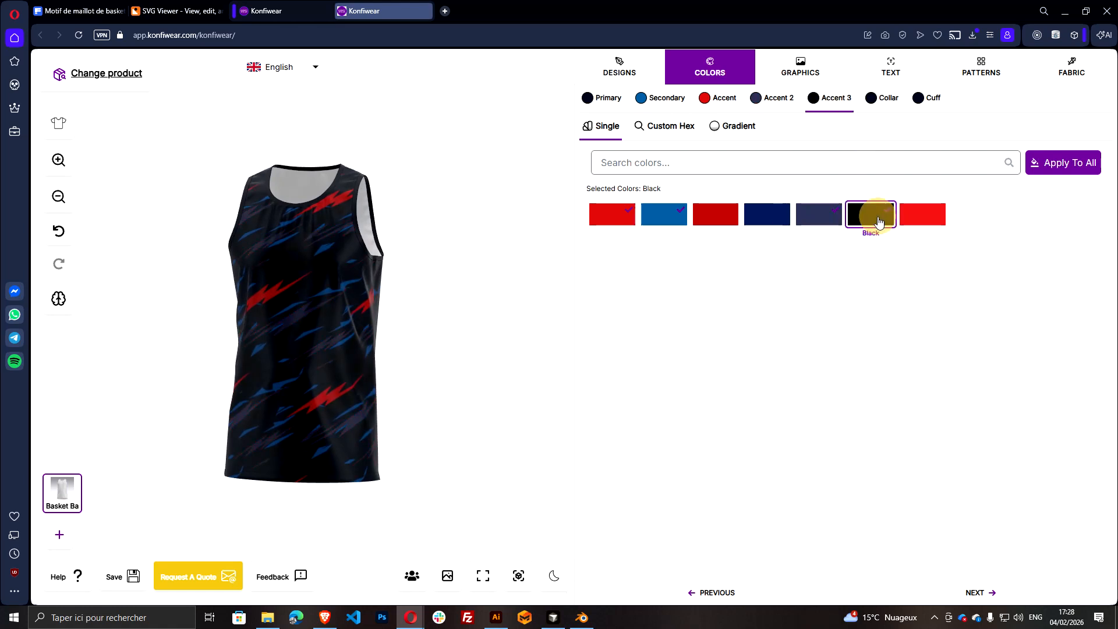
click(667, 126)
click(776, 243)
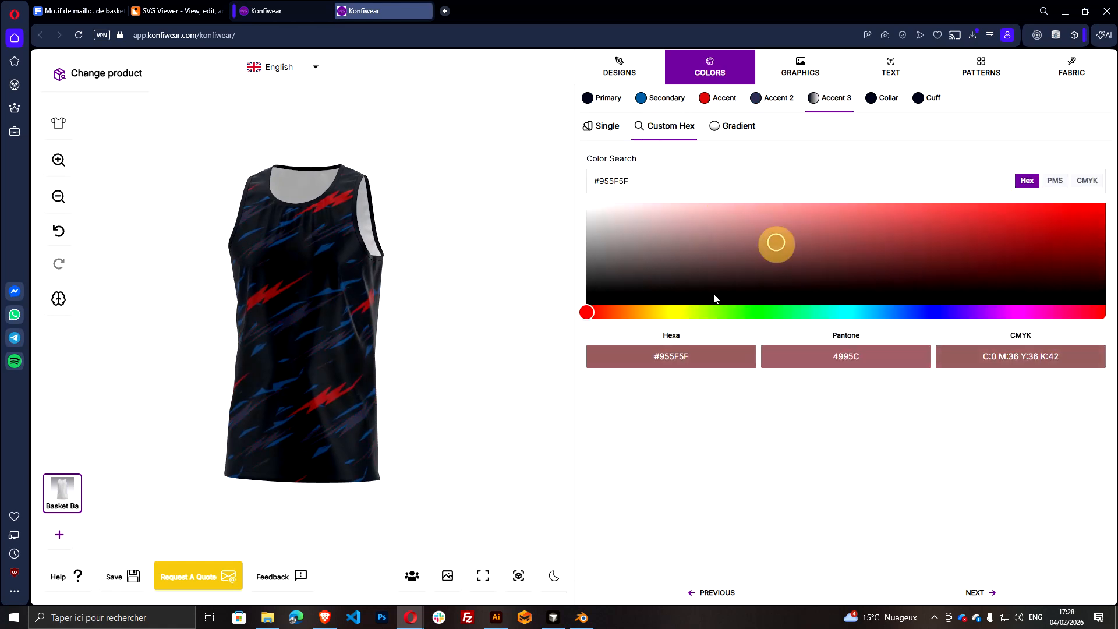
Pick the custom hex colour #846D6D for the jersey's Primary colour and apply its Pantone match 437C
click(603, 97)
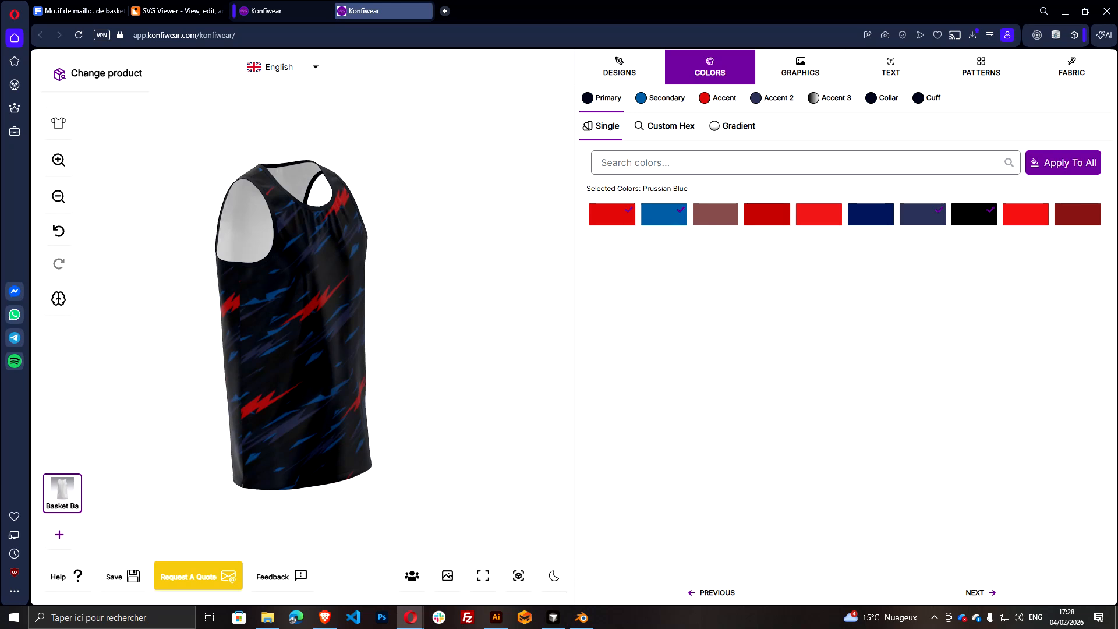
click(669, 127)
click(661, 247)
click(677, 248)
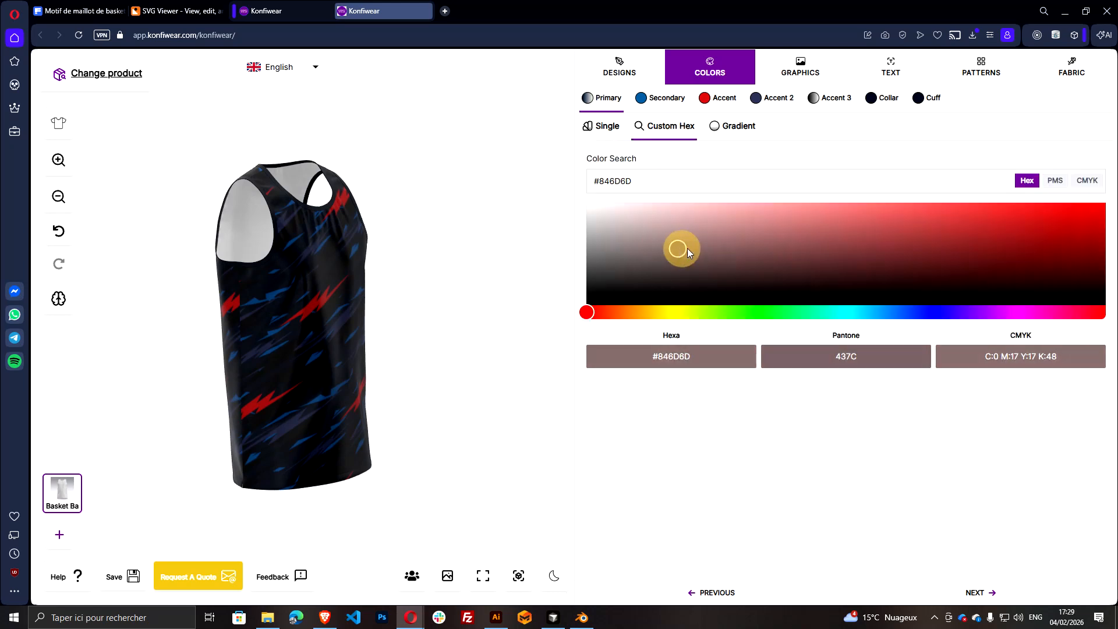
click(863, 350)
Rotate the 3D jersey all the way around and zoom in to examine the recoloured pattern on every side
drag(485, 406, 303, 370)
drag(416, 356, 275, 362)
drag(469, 377, 302, 324)
drag(466, 344, 298, 312)
drag(463, 322, 275, 401)
drag(460, 361, 285, 369)
drag(393, 371, 345, 347)
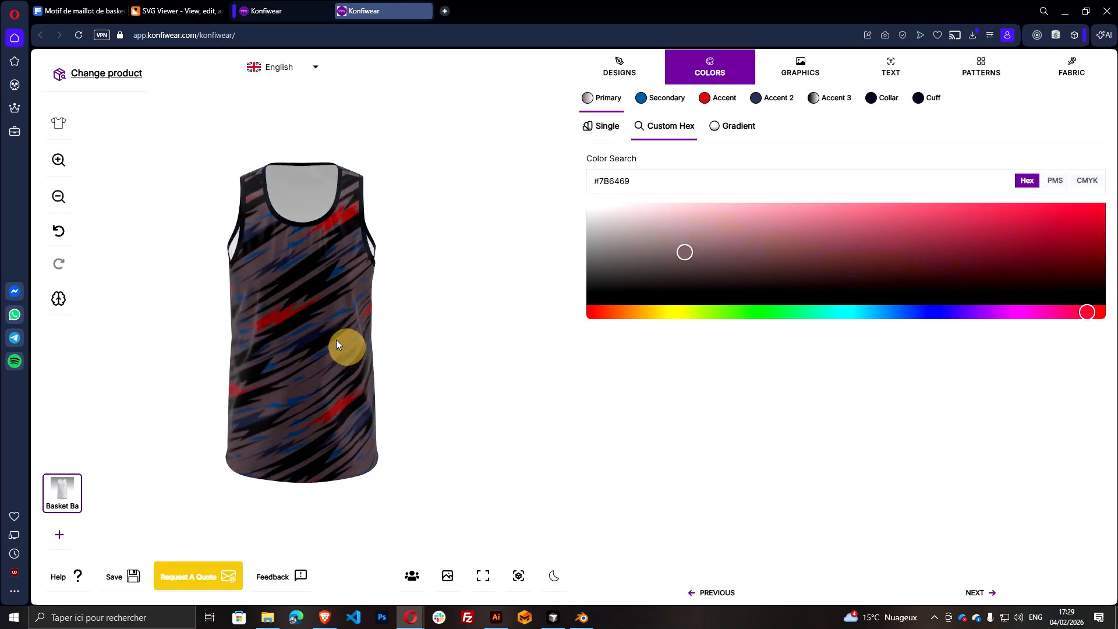
scroll(298, 316, up, 5)
drag(298, 316, 318, 294)
scroll(414, 307, down, 5)
drag(437, 360, 314, 375)
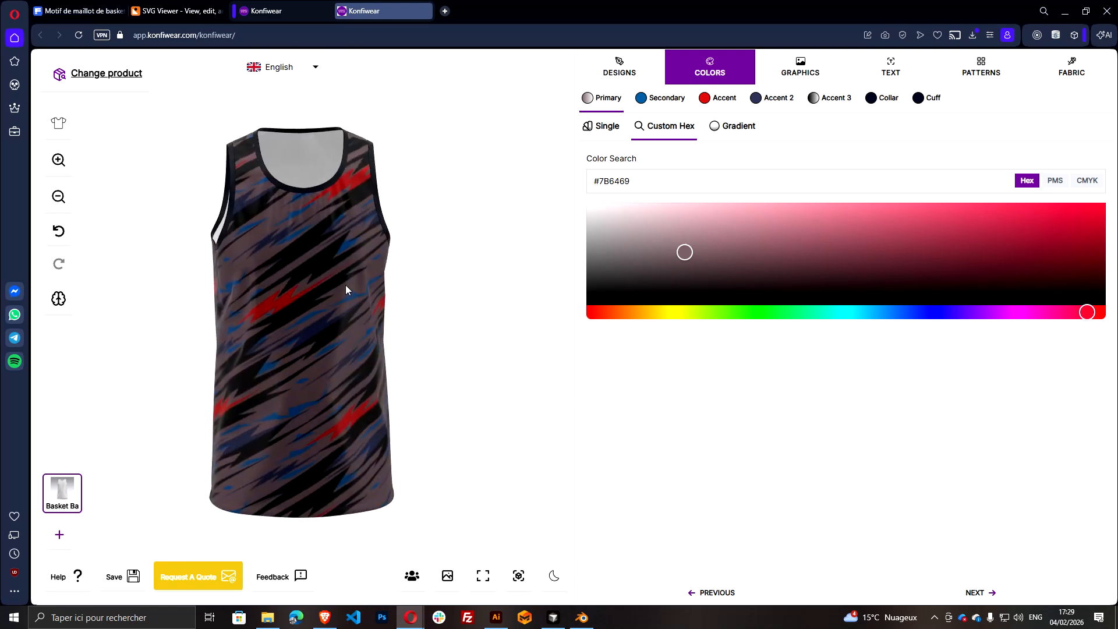